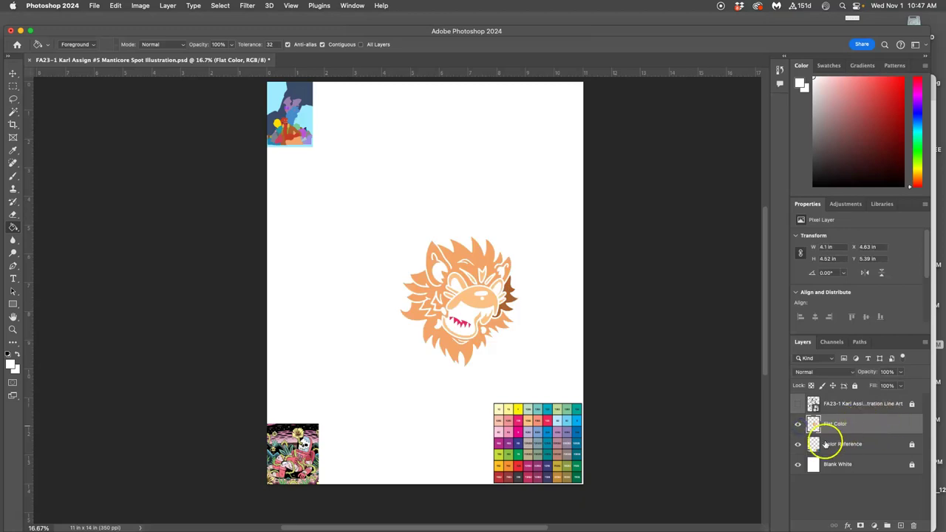
- Check what the Color Reference and Blank White layers contain by toggling their visibility, and look up the document's color mode options
{"action": "left_click", "coordinate": [798, 445]}
{"action": "left_click", "coordinate": [799, 445]}
{"action": "left_click", "coordinate": [798, 445]}
{"action": "left_click", "coordinate": [798, 445]}
{"action": "left_click", "coordinate": [797, 466]}
{"action": "left_click", "coordinate": [798, 466]}
{"action": "left_click", "coordinate": [798, 466]}
{"action": "left_click", "coordinate": [798, 466]}
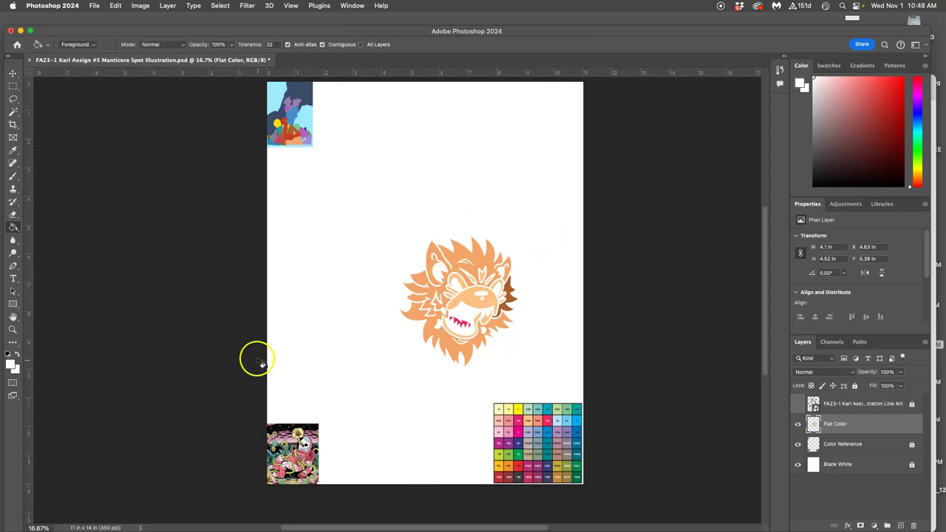
{"action": "left_click", "coordinate": [142, 6]}
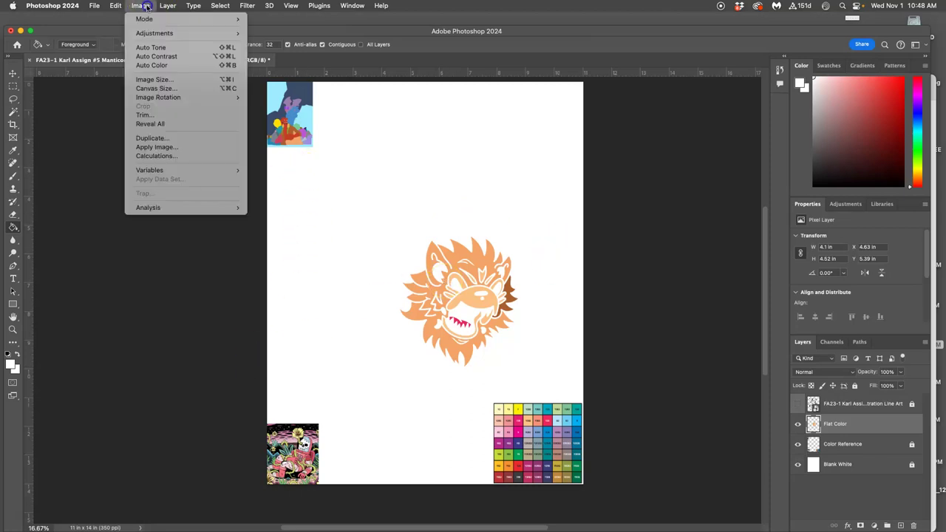
{"action": "mouse_move", "coordinate": [145, 18]}
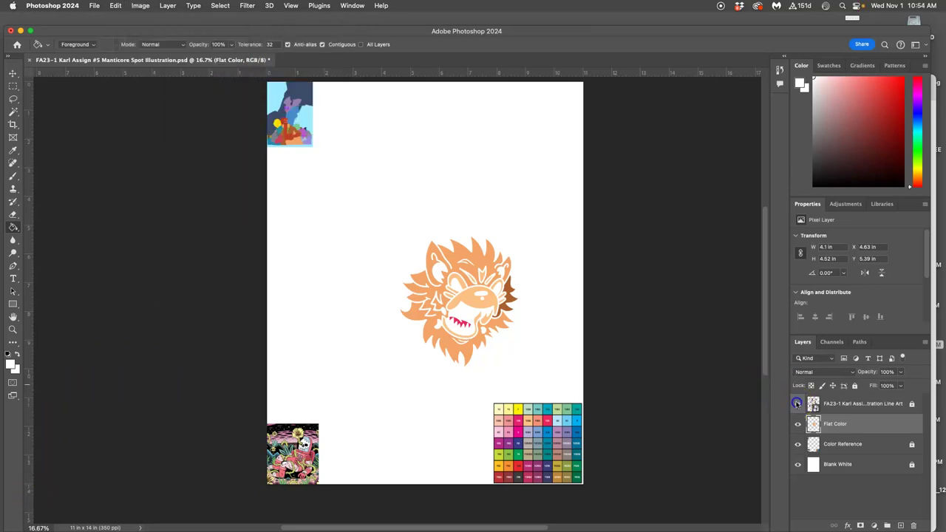
- Show the line art layer and select the uncolored fur tufts on both sides below the lion's mane with the Magic Wand
{"action": "left_click", "coordinate": [797, 404]}
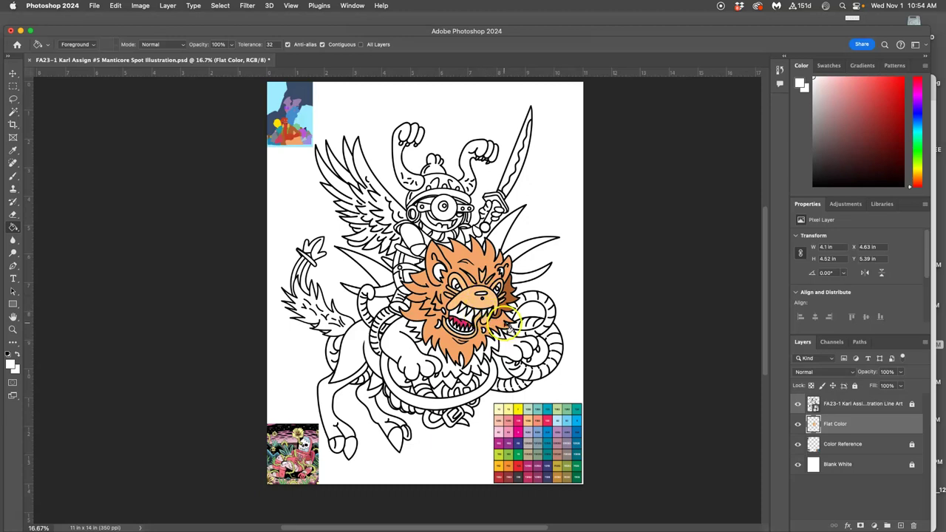
{"action": "scroll", "coordinate": [509, 323], "scroll_direction": "up", "scroll_amount": 5}
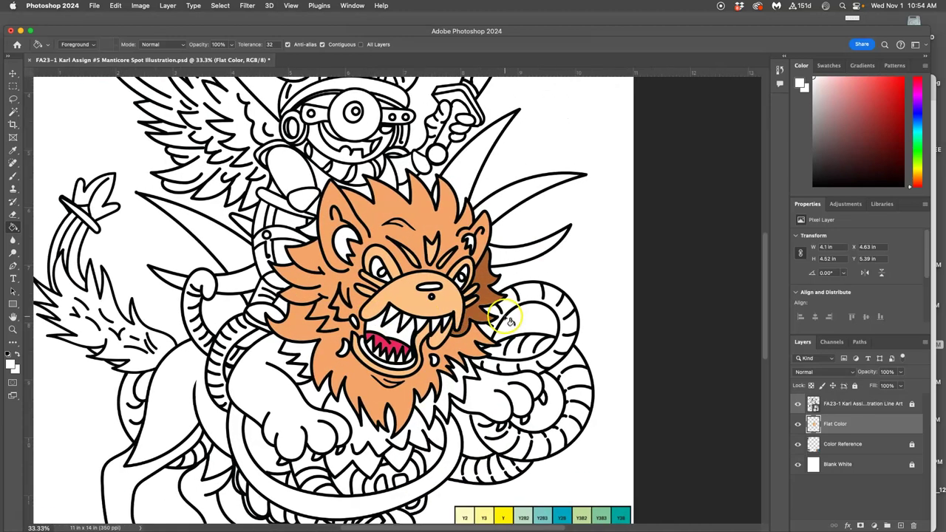
{"action": "scroll", "coordinate": [508, 323], "scroll_direction": "down", "scroll_amount": 3}
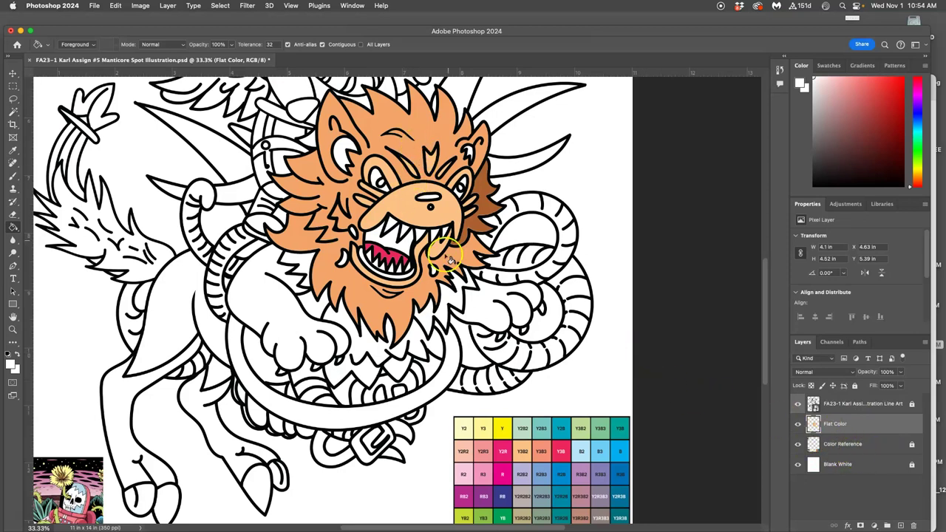
{"action": "scroll", "coordinate": [403, 261], "scroll_direction": "down", "scroll_amount": 3}
{"action": "scroll", "coordinate": [403, 261], "scroll_direction": "left", "scroll_amount": 3}
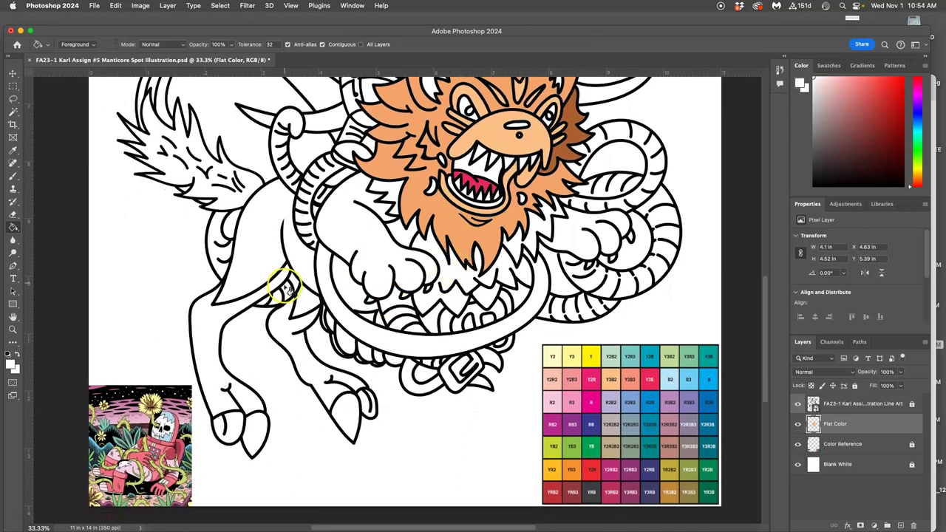
{"action": "scroll", "coordinate": [384, 247], "scroll_direction": "up", "scroll_amount": 2}
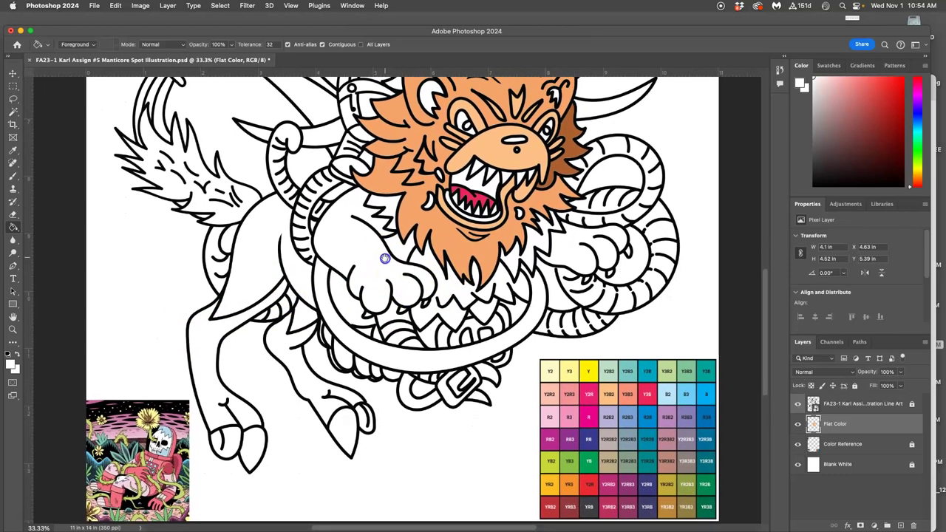
{"action": "left_click", "coordinate": [13, 110]}
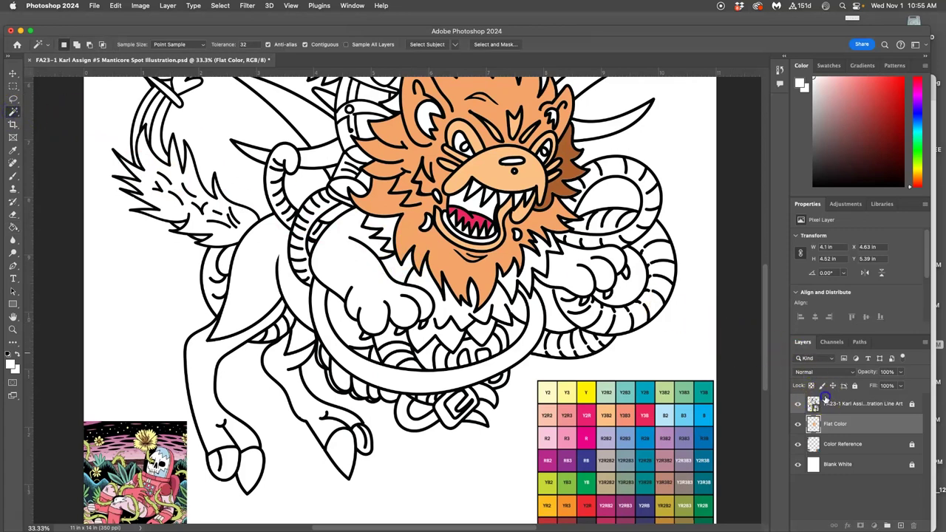
{"action": "left_click", "coordinate": [825, 398]}
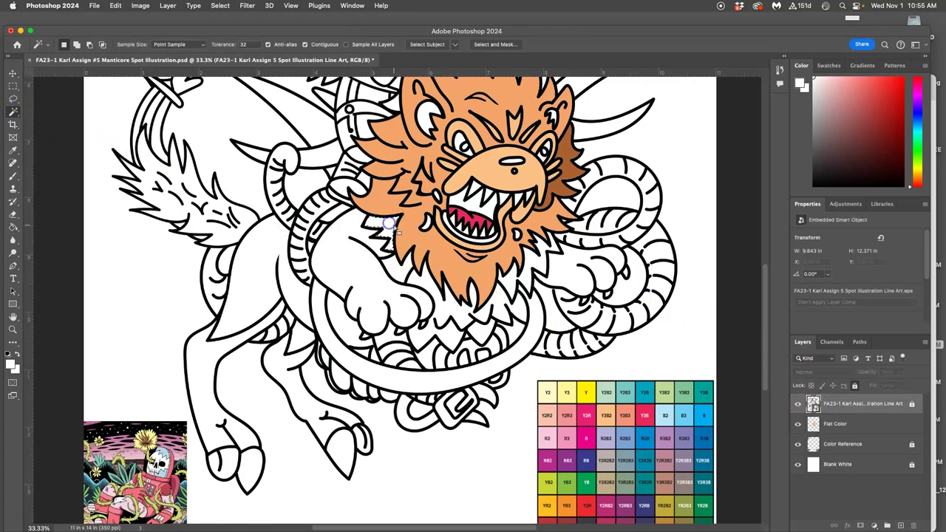
{"action": "left_click", "coordinate": [512, 280], "text": "shift"}
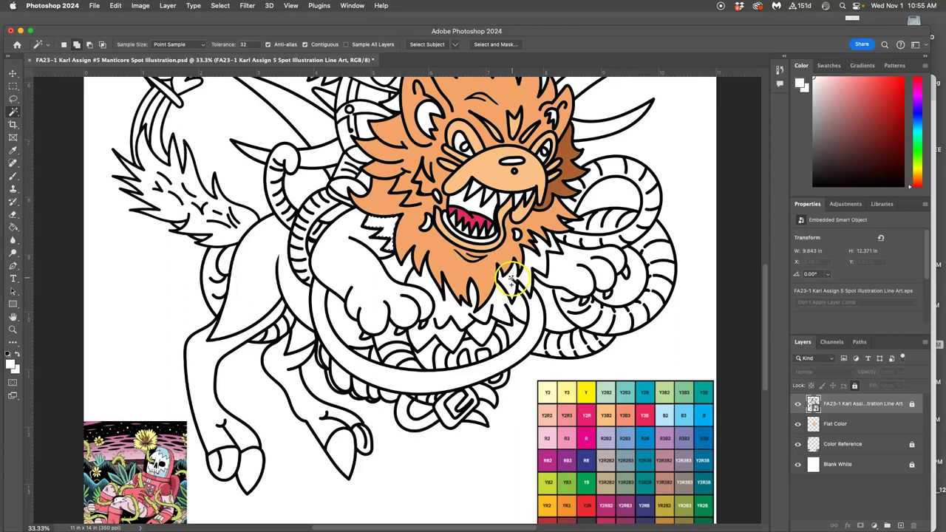
- Compare the artwork with and without the Flat Color layer, and hide the line art layer
{"action": "left_click", "coordinate": [799, 424]}
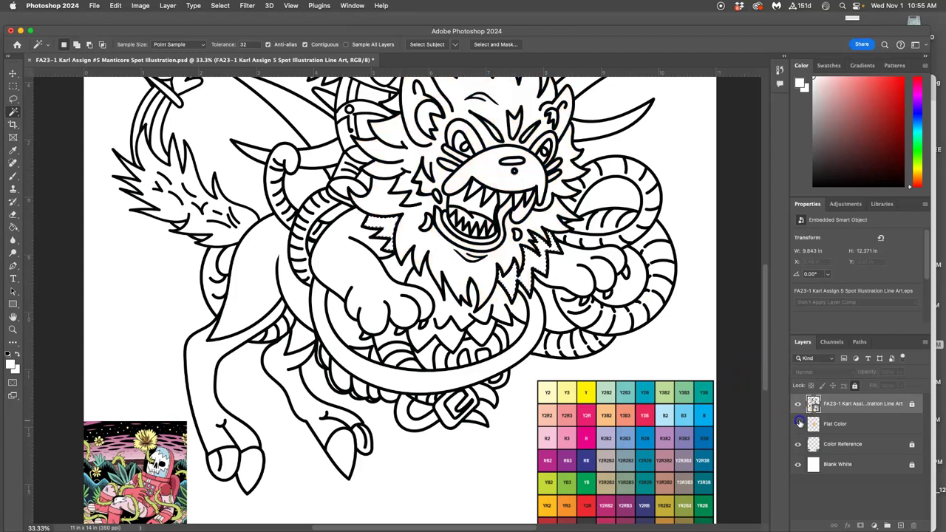
{"action": "left_click", "coordinate": [798, 424]}
{"action": "left_click", "coordinate": [797, 403]}
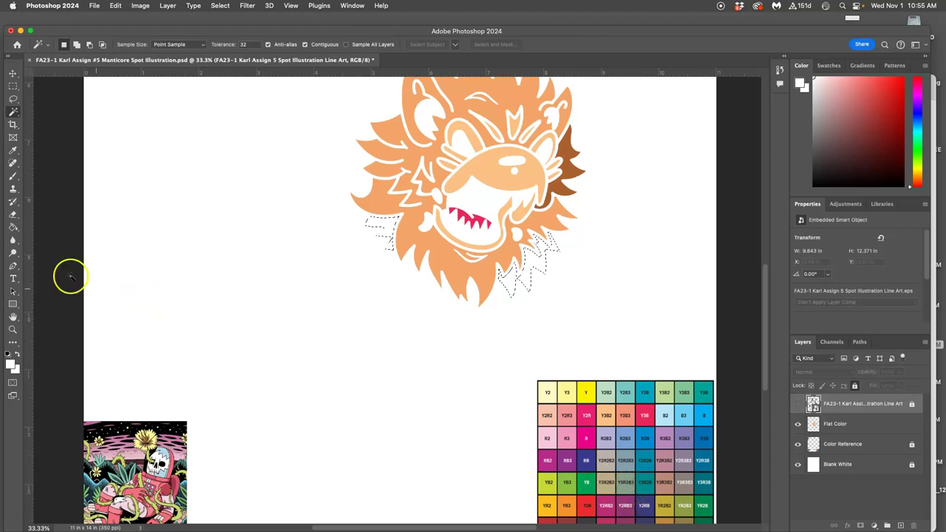
- Sample the YR3B2 swatch from the color chart as the foreground color for the Paint Bucket
{"action": "left_click", "coordinate": [13, 226]}
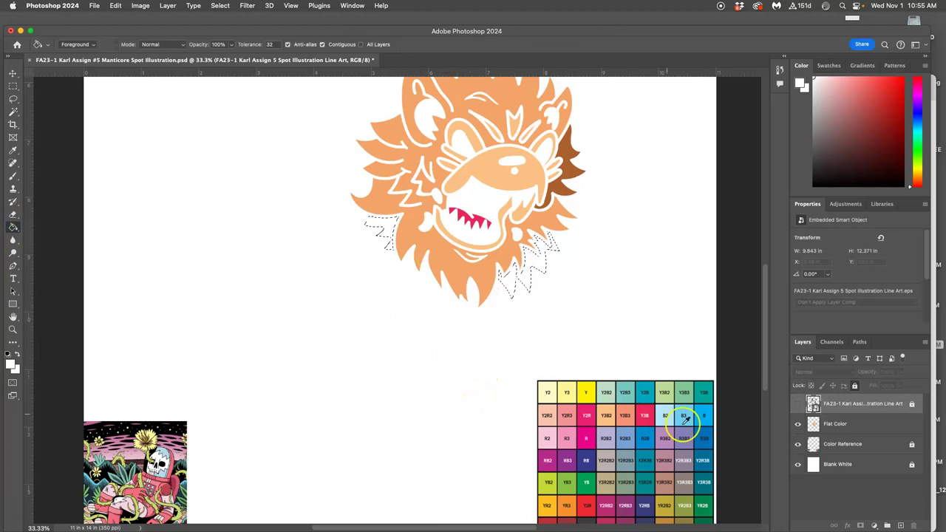
{"action": "left_click", "coordinate": [668, 525]}
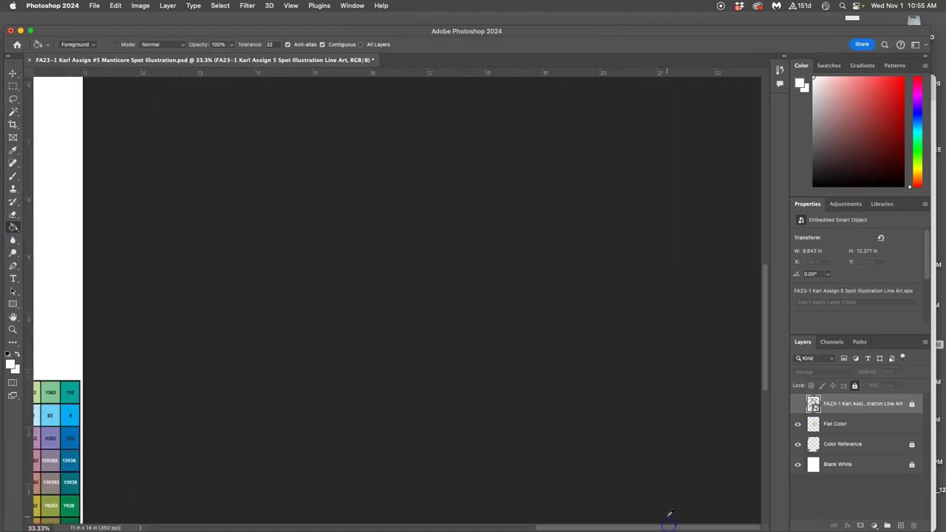
{"action": "left_click_drag", "start_coordinate": [765, 370], "coordinate": [748, 405]}
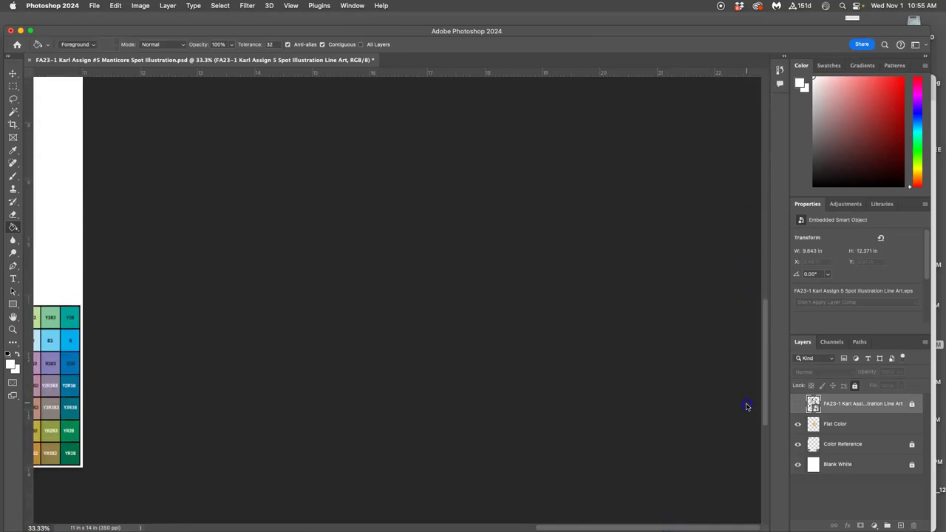
{"action": "left_click", "coordinate": [713, 501]}
{"action": "key", "text": "super+0"}
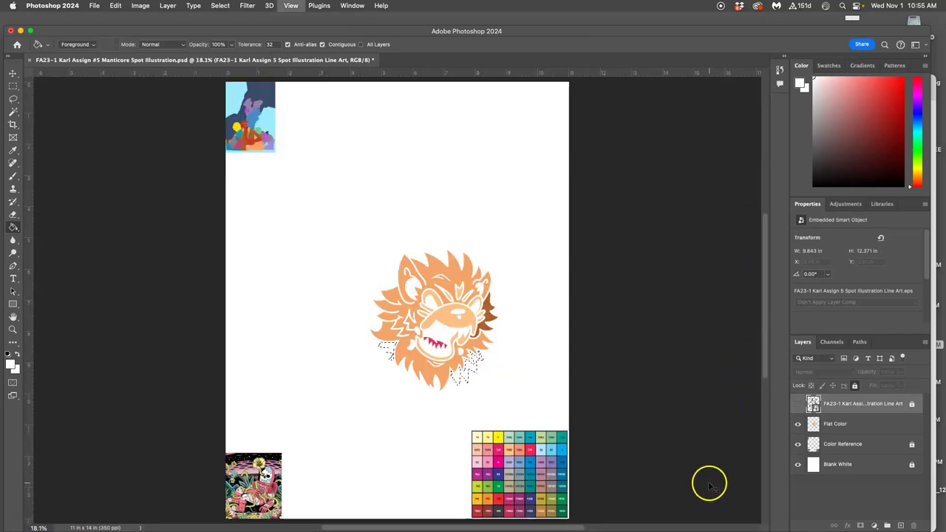
{"action": "key", "text": "super+equal"}
{"action": "key", "text": "super+equal"}
{"action": "key", "text": "super+equal"}
{"action": "key", "text": "super+equal"}
{"action": "scroll", "coordinate": [570, 340], "scroll_direction": "down", "scroll_amount": 10}
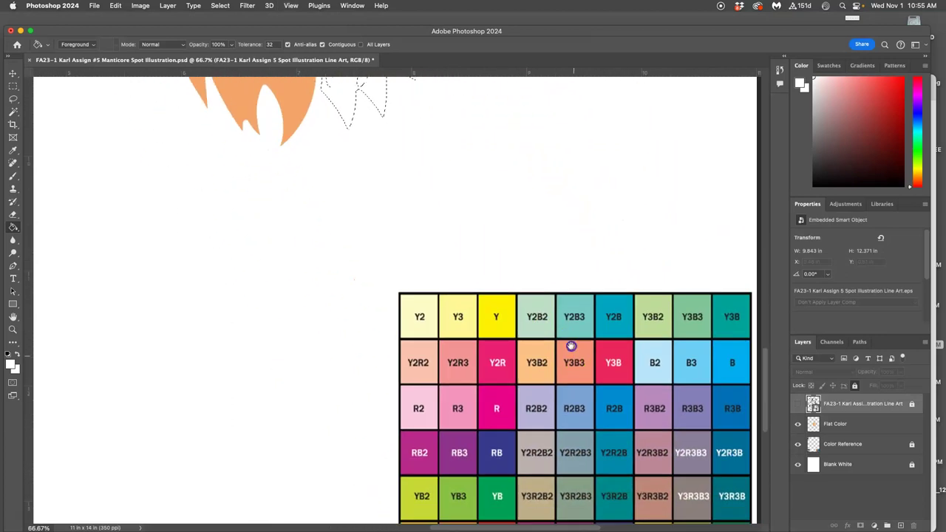
{"action": "scroll", "coordinate": [570, 315], "scroll_direction": "down", "scroll_amount": 3}
{"action": "left_click", "coordinate": [658, 422]}
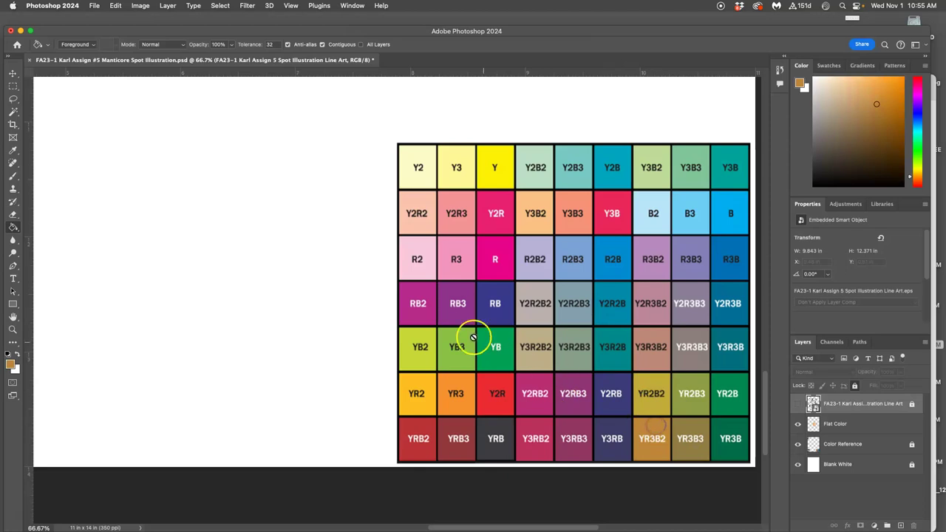
- Fill the selected fur tufts on both sides below the mane with the golden brown on the Flat Color layer
{"action": "scroll", "coordinate": [473, 337], "scroll_direction": "up", "scroll_amount": 10}
{"action": "scroll", "coordinate": [473, 337], "scroll_direction": "left", "scroll_amount": 5}
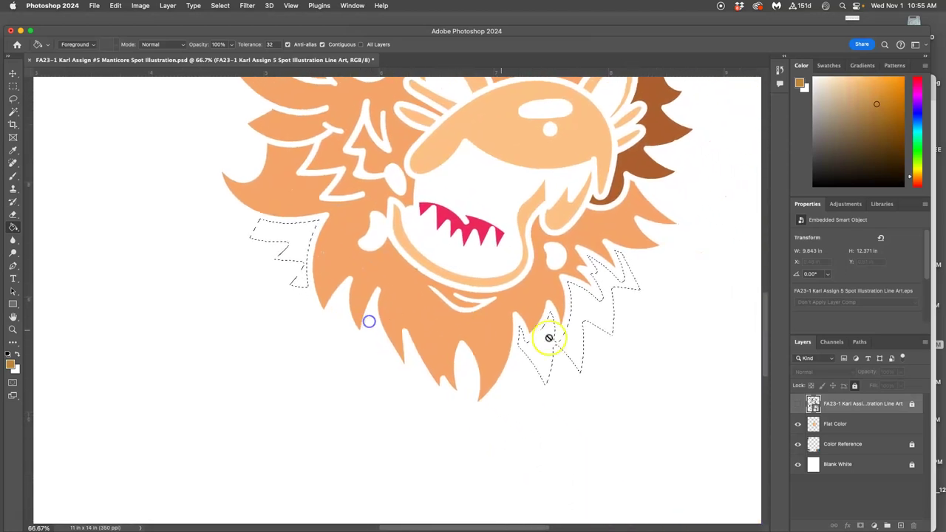
{"action": "left_click", "coordinate": [832, 424]}
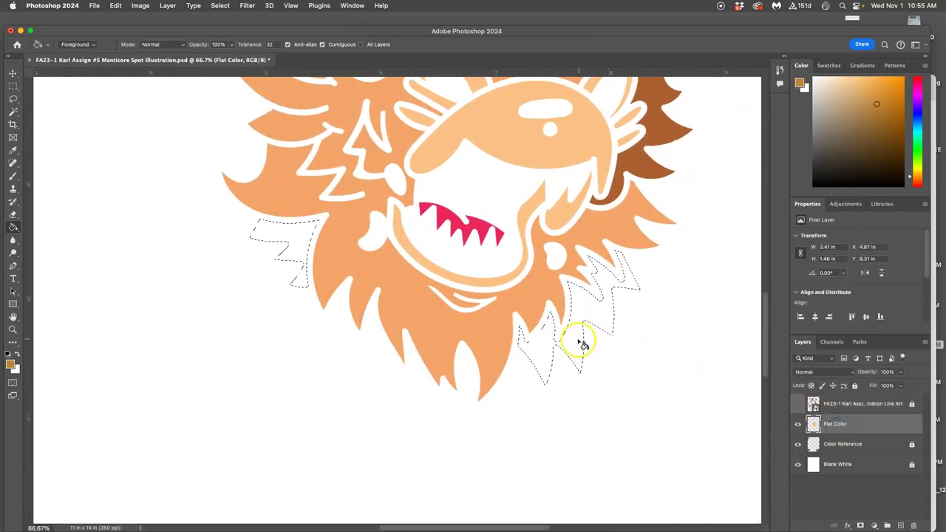
{"action": "left_click", "coordinate": [581, 343]}
{"action": "left_click", "coordinate": [301, 236]}
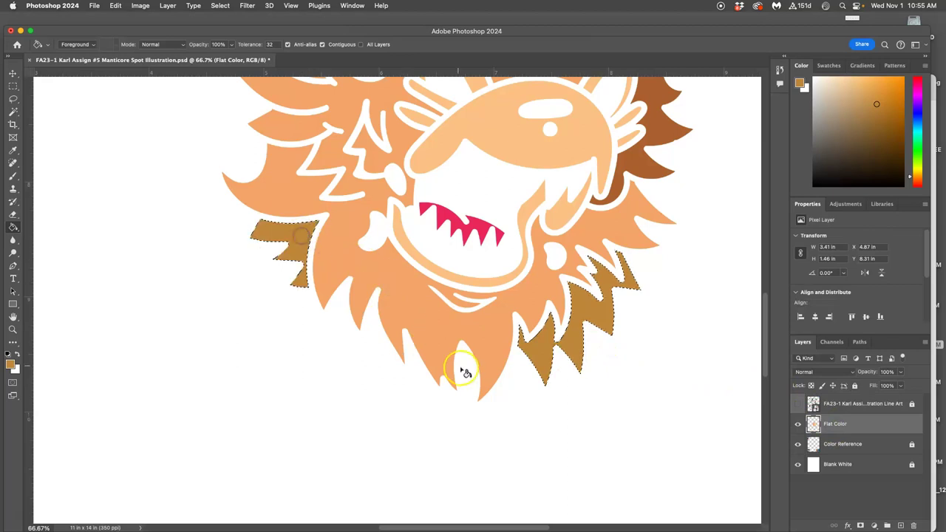
- Show the line art layer over the newly filled fur tufts
{"action": "key", "text": "super+minus"}
{"action": "key", "text": "super+minus"}
{"action": "scroll", "coordinate": [502, 337], "scroll_direction": "right", "scroll_amount": 3}
{"action": "scroll", "coordinate": [501, 336], "scroll_direction": "down", "scroll_amount": 2}
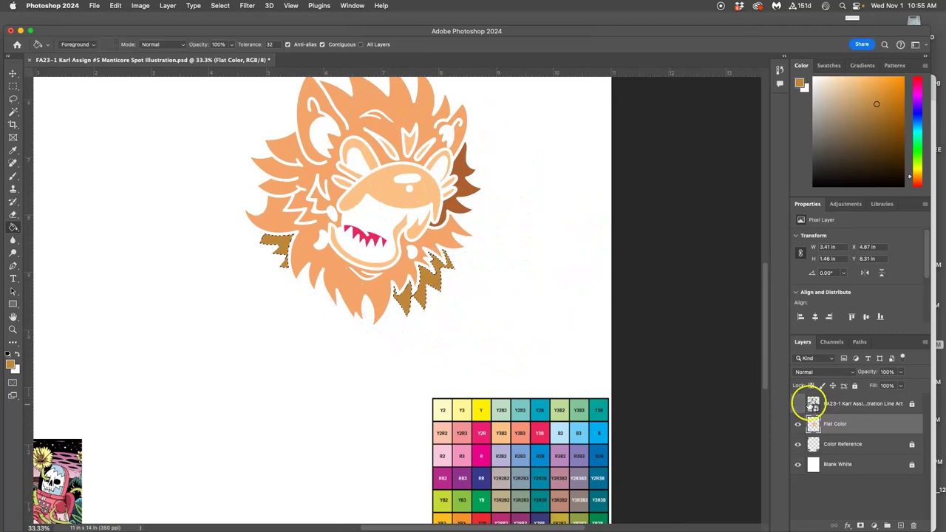
{"action": "left_click", "coordinate": [798, 404]}
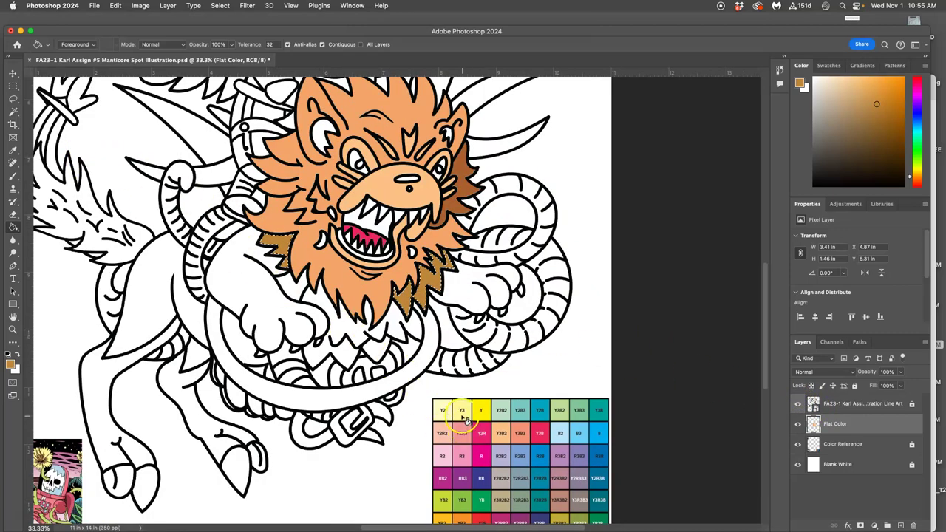
- Select the insides of both lion ears and the dark area inside its mouth from the line art layer with the Magic Wand
{"action": "key", "text": "super+minus"}
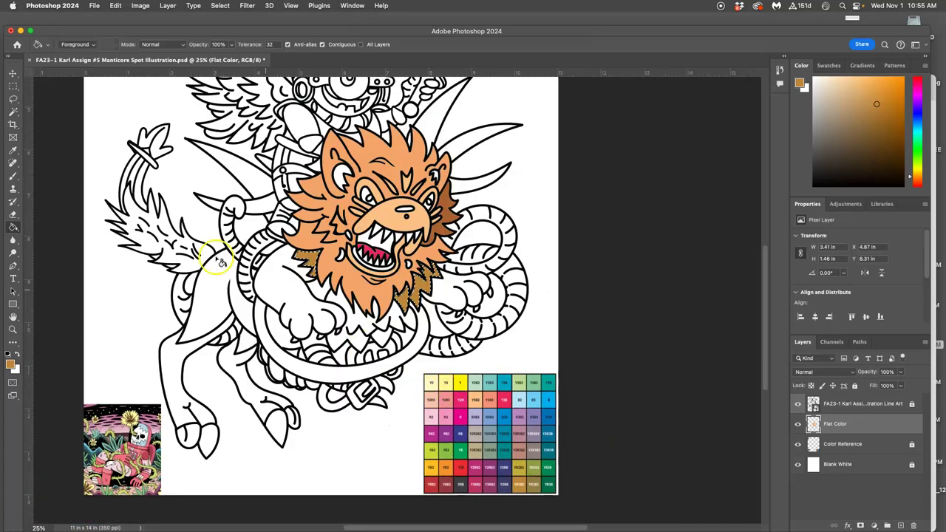
{"action": "left_click", "coordinate": [14, 111]}
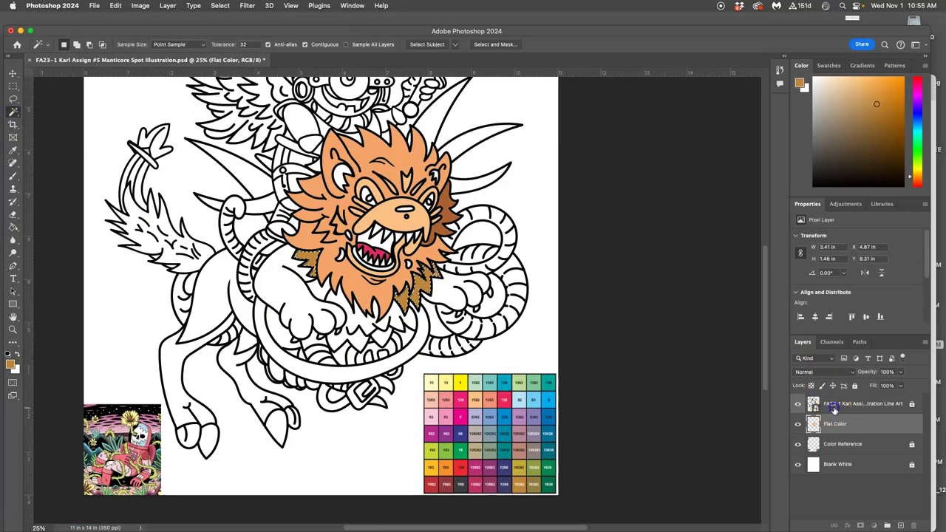
{"action": "left_click", "coordinate": [831, 405]}
{"action": "left_click", "coordinate": [342, 176]}
{"action": "left_click", "coordinate": [436, 175], "text": "shift"}
{"action": "left_click", "coordinate": [409, 219], "text": "shift"}
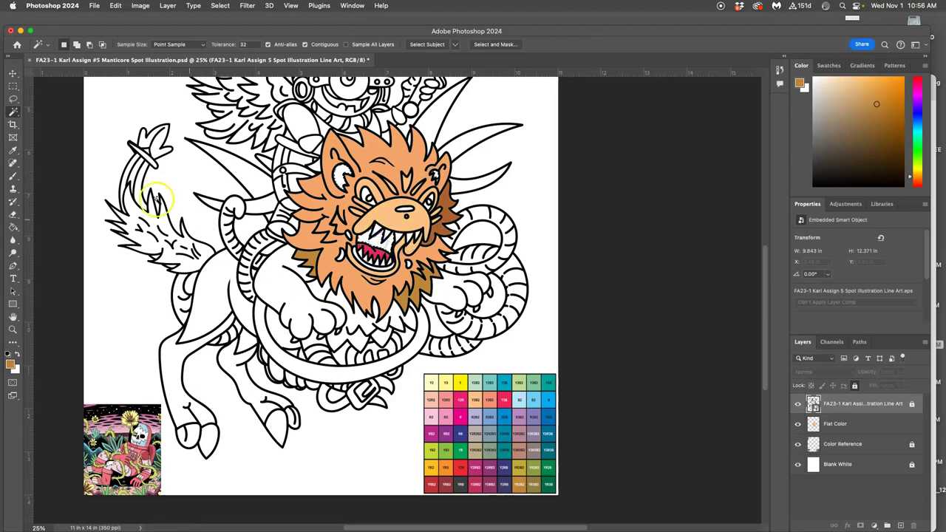
- Fill the selected ear and mouth interiors with swatch Y3RB on the Flat Color layer, deselect, and check the fills by toggling the layer
{"action": "left_click", "coordinate": [14, 226]}
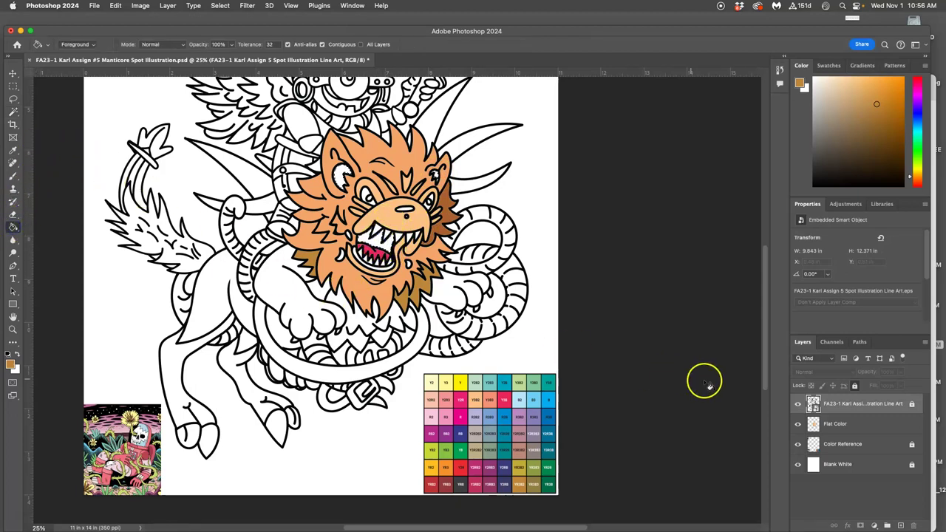
{"action": "left_click", "coordinate": [834, 428]}
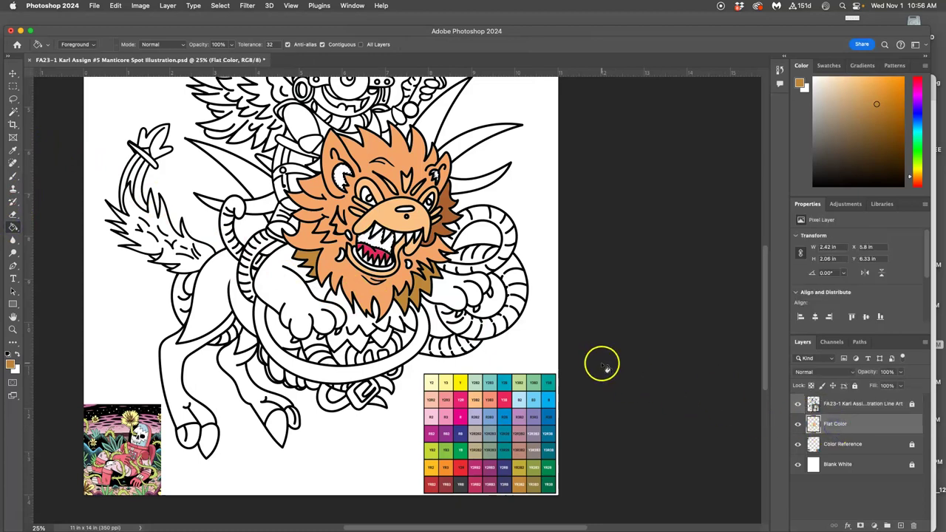
{"action": "left_click", "coordinate": [505, 480], "text": "alt"}
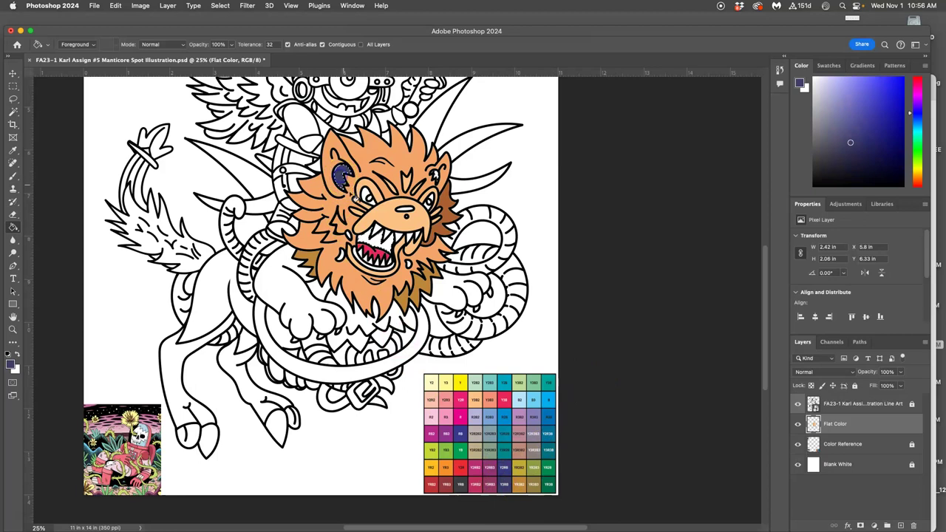
{"action": "left_click", "coordinate": [433, 177]}
{"action": "left_click", "coordinate": [374, 240]}
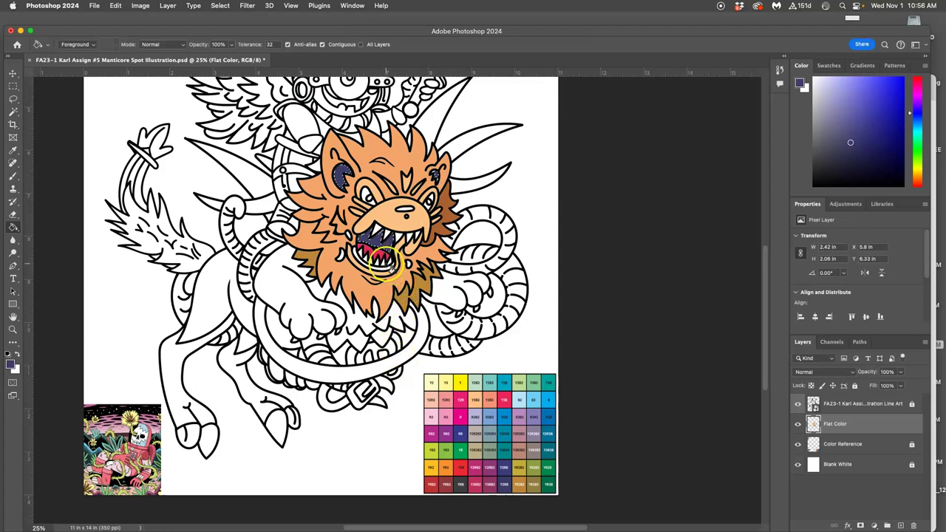
{"action": "left_click", "coordinate": [330, 252]}
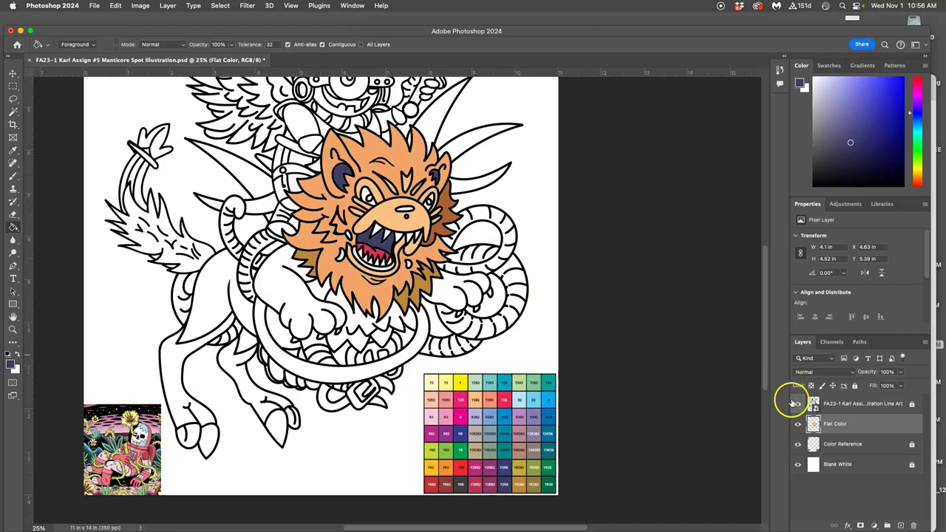
{"action": "left_click", "coordinate": [798, 425]}
{"action": "left_click", "coordinate": [797, 424]}
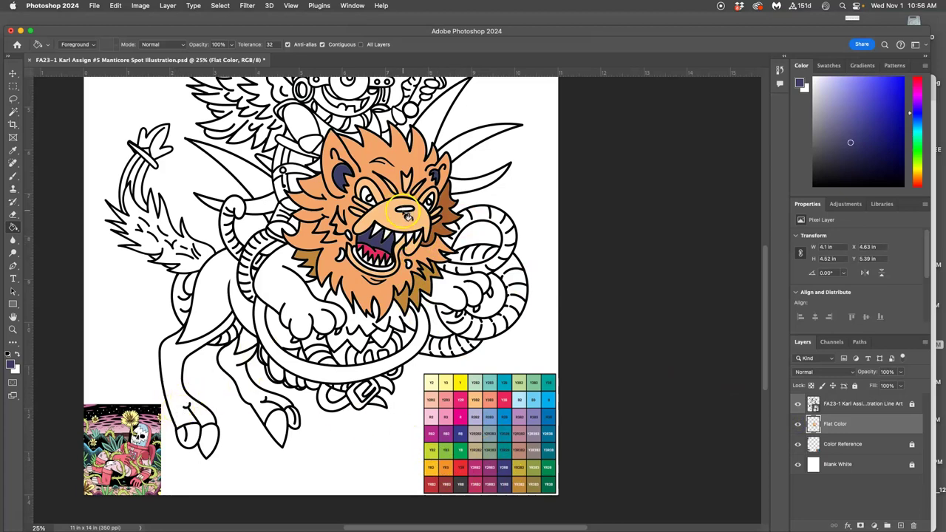
- Select the irises of both lion eyes from the line art layer with the Magic Wand
{"action": "key", "text": "super+equal"}
{"action": "key", "text": "super+equal"}
{"action": "scroll", "coordinate": [399, 281], "scroll_direction": "up", "scroll_amount": 1}
{"action": "left_click_drag", "start_coordinate": [398, 281], "coordinate": [409, 316]}
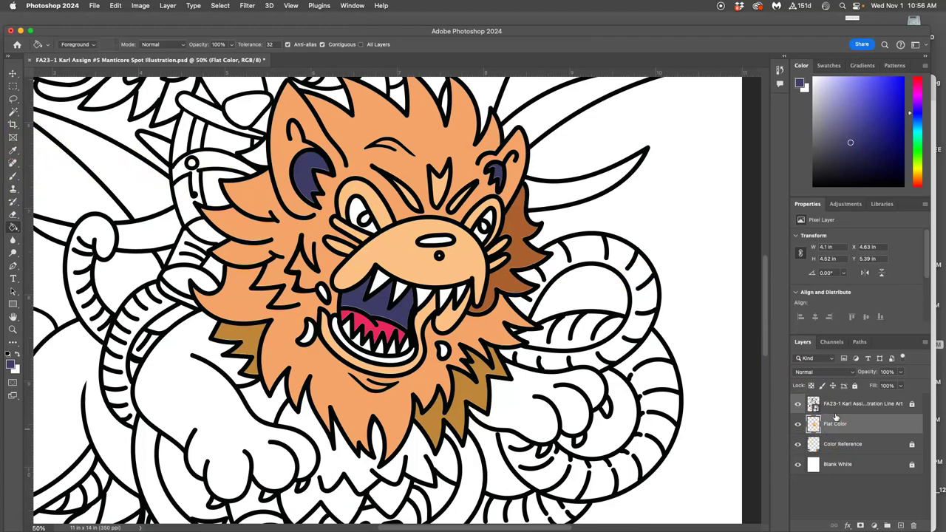
{"action": "left_click", "coordinate": [834, 409]}
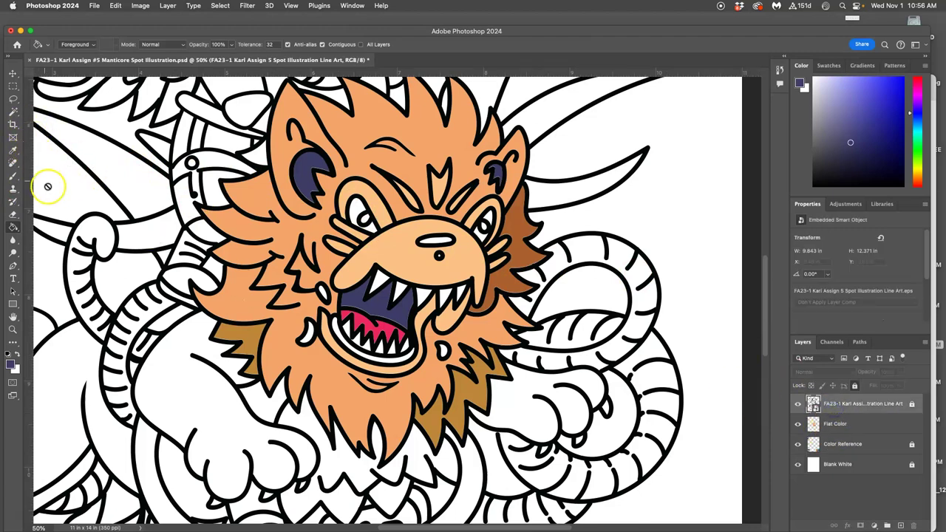
{"action": "left_click", "coordinate": [13, 111]}
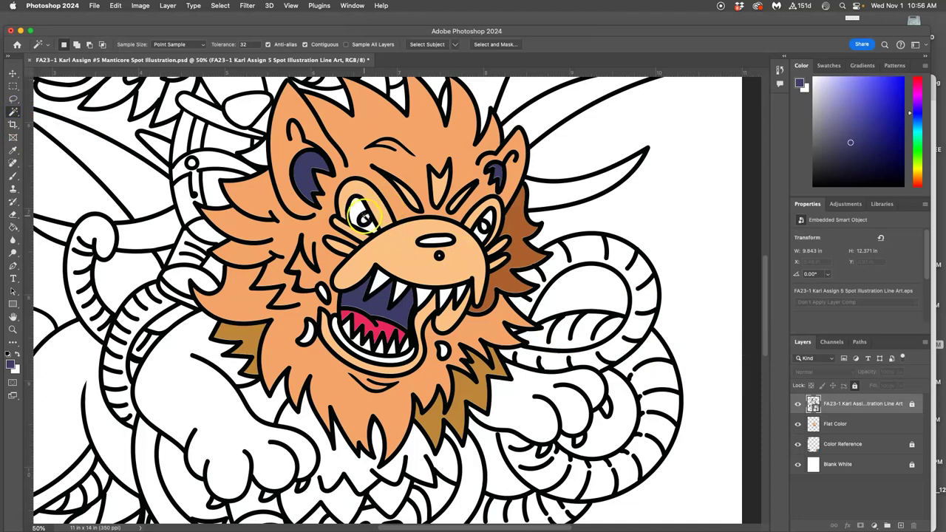
{"action": "key", "text": "shift"}
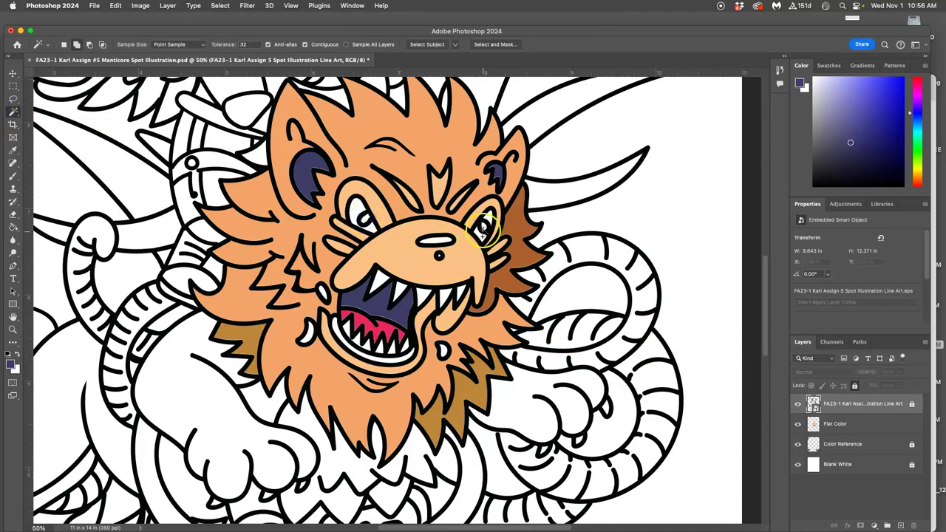
- Fill the selected irises with swatch YRB3 on the Flat Color layer using the Paint Bucket, and deselect
{"action": "left_click_drag", "start_coordinate": [486, 386], "coordinate": [426, 255]}
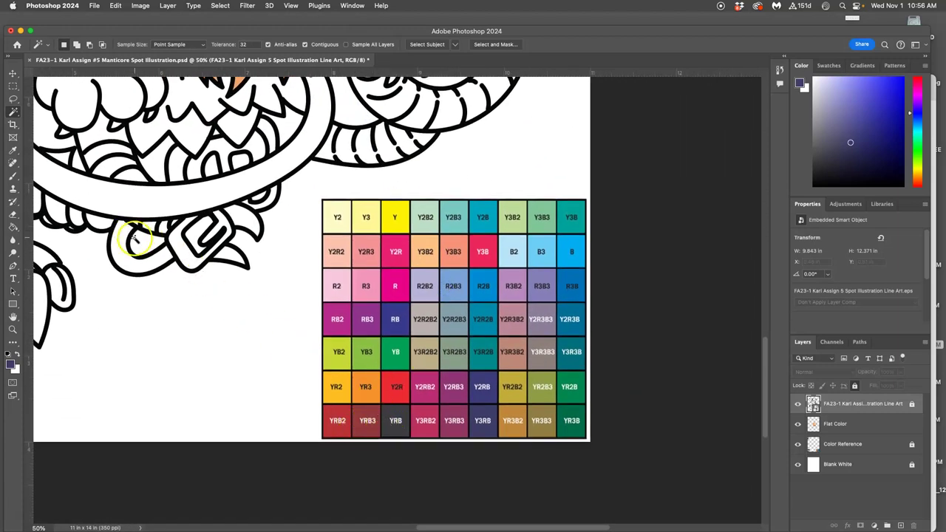
{"action": "left_click", "coordinate": [12, 227]}
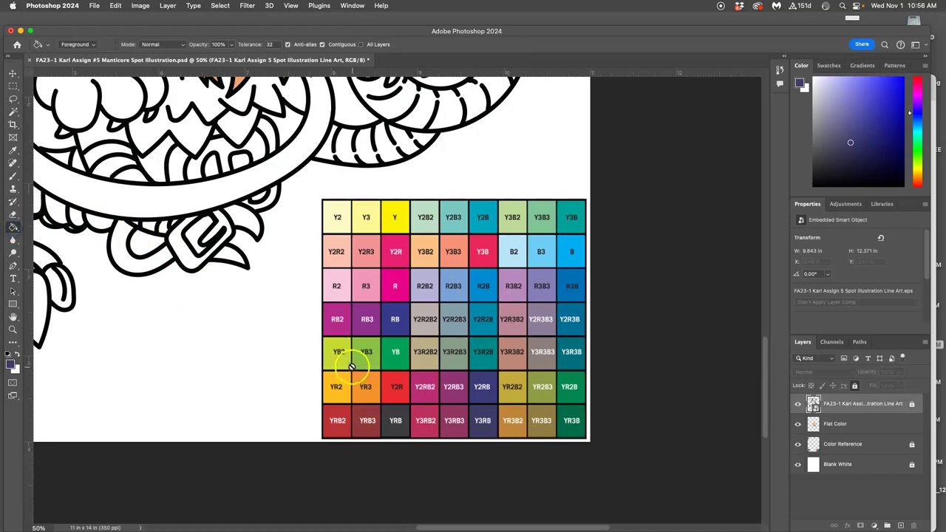
{"action": "left_click", "coordinate": [369, 420], "text": "alt"}
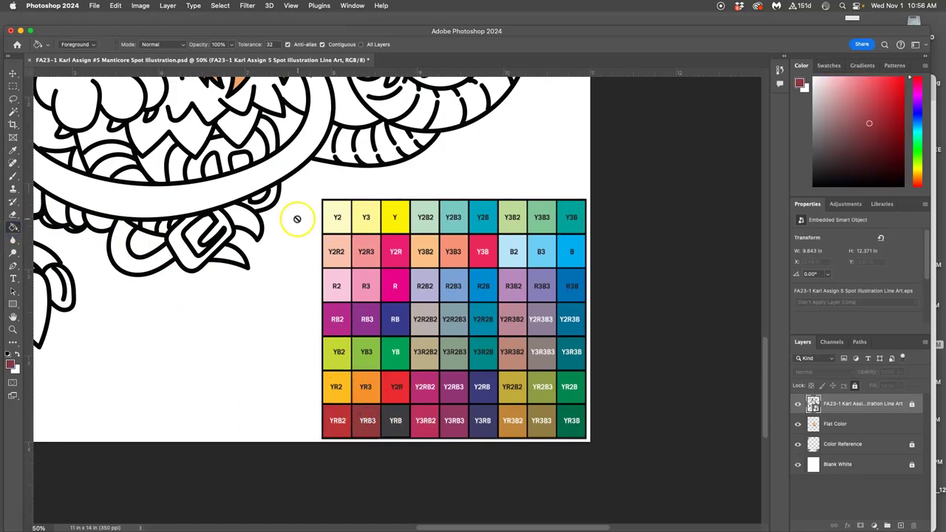
{"action": "scroll", "coordinate": [298, 219], "scroll_direction": "up", "scroll_amount": 10}
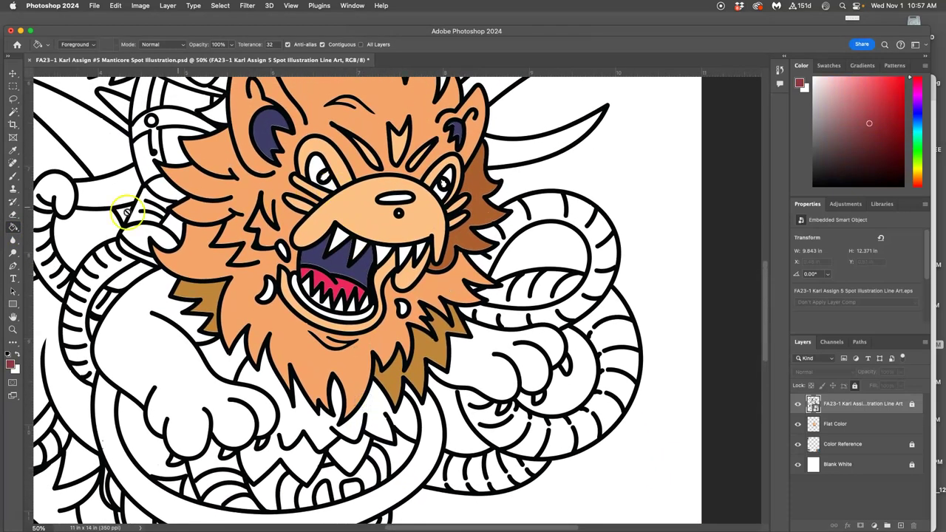
{"action": "left_click", "coordinate": [865, 424]}
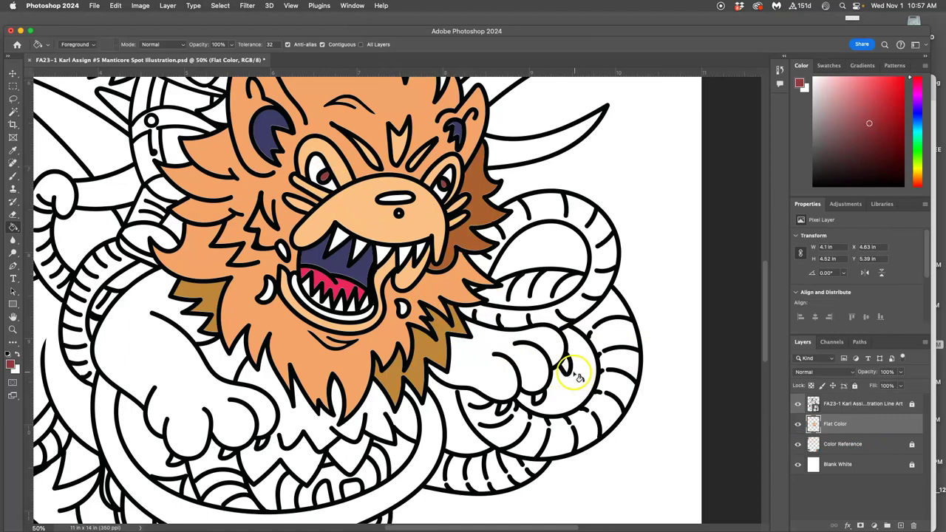
- Recolor both ear interiors with the dark red YRB3 on the Flat Color layer, and sample the dark blue of the mouth
{"action": "key", "text": "super+minus"}
{"action": "key", "text": "super+minus"}
{"action": "scroll", "coordinate": [543, 333], "scroll_direction": "left", "scroll_amount": 3}
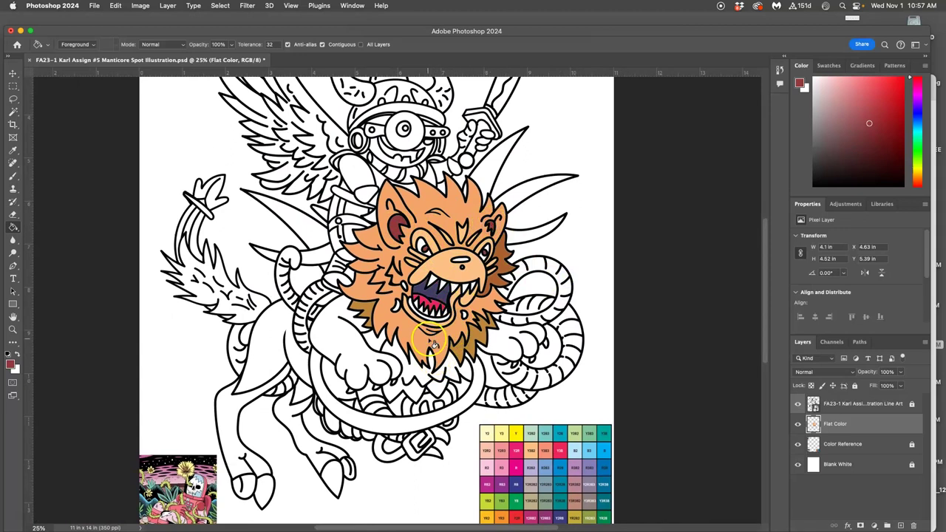
{"action": "left_click", "coordinate": [436, 303]}
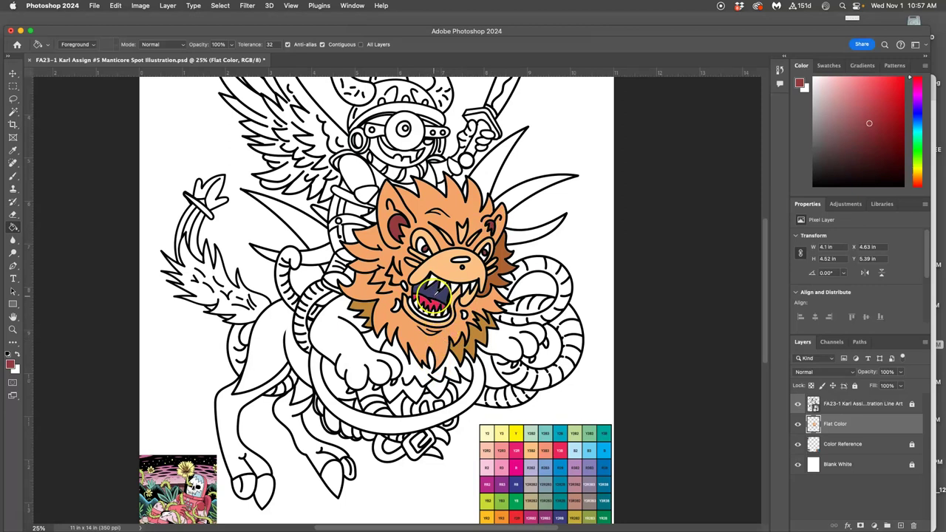
{"action": "left_click", "coordinate": [433, 292], "text": "alt"}
{"action": "left_click", "coordinate": [482, 252]}
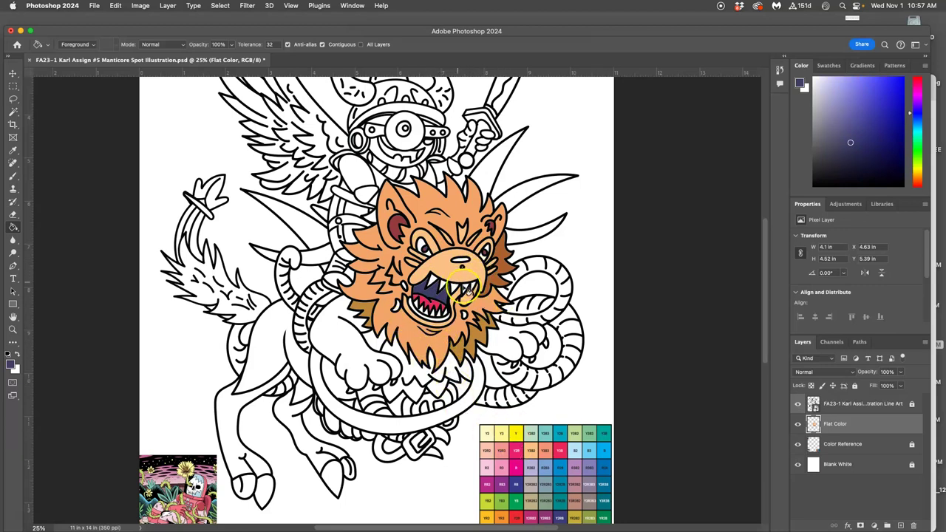
- Hide the Blank White layer and examine the lion's face for areas that still lack a fill
{"action": "left_click", "coordinate": [799, 465]}
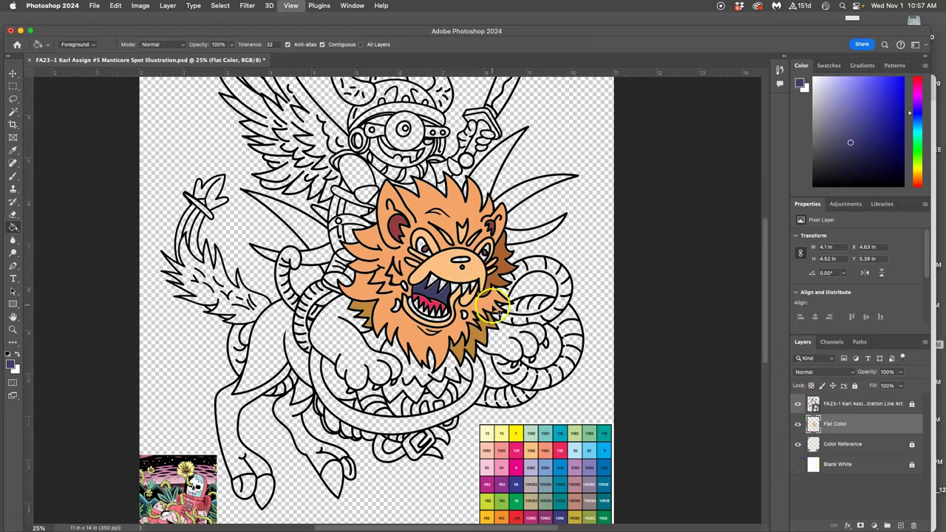
{"action": "key", "text": "super+equal"}
{"action": "key", "text": "super+equal"}
{"action": "key", "text": "super+equal"}
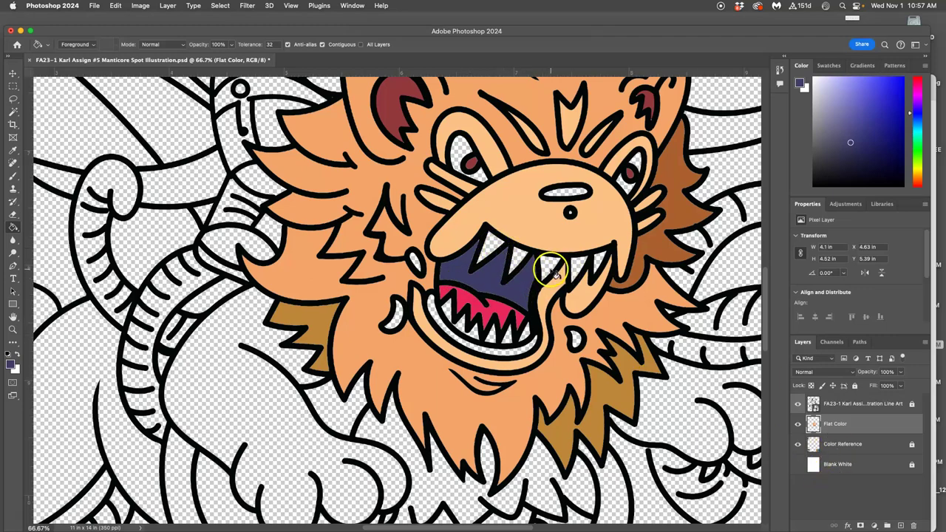
{"action": "key", "text": "super+minus"}
{"action": "key", "text": "super+minus"}
{"action": "key", "text": "super+minus"}
{"action": "key", "text": "super+minus"}
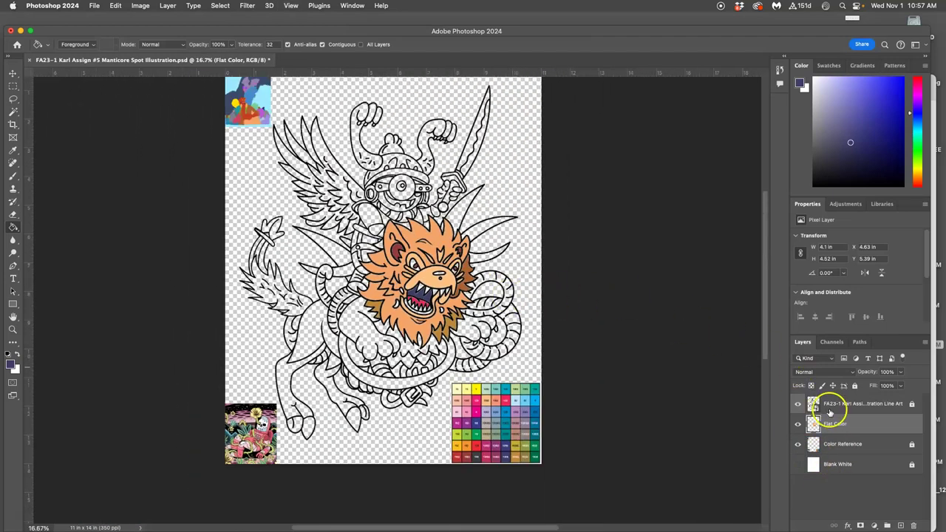
- Select all the upper teeth of the lion from the line art layer with the Magic Wand
{"action": "left_click", "coordinate": [827, 406]}
{"action": "key", "text": "super+equal"}
{"action": "key", "text": "super+equal"}
{"action": "key", "text": "super+equal"}
{"action": "key", "text": "super+equal"}
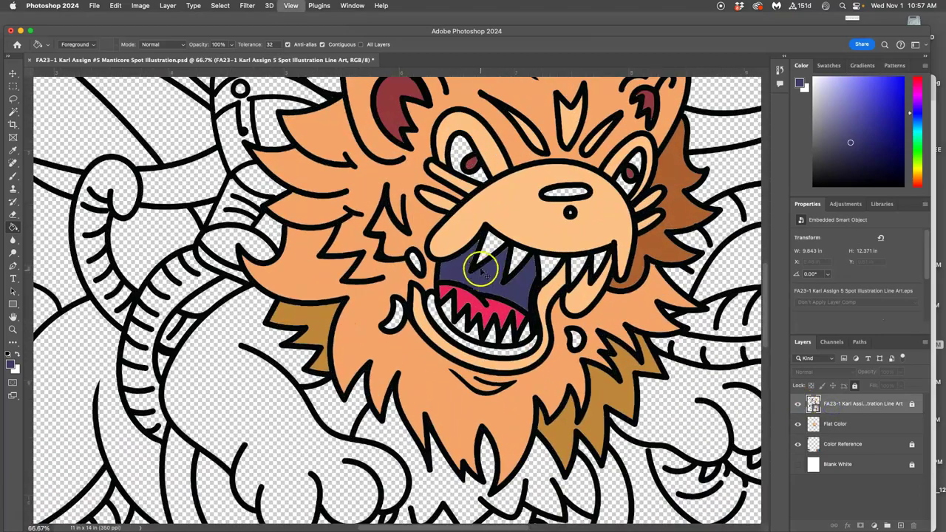
{"action": "key", "text": "super+equal"}
{"action": "left_click_drag", "start_coordinate": [540, 272], "coordinate": [313, 322]}
{"action": "left_click", "coordinate": [509, 347]}
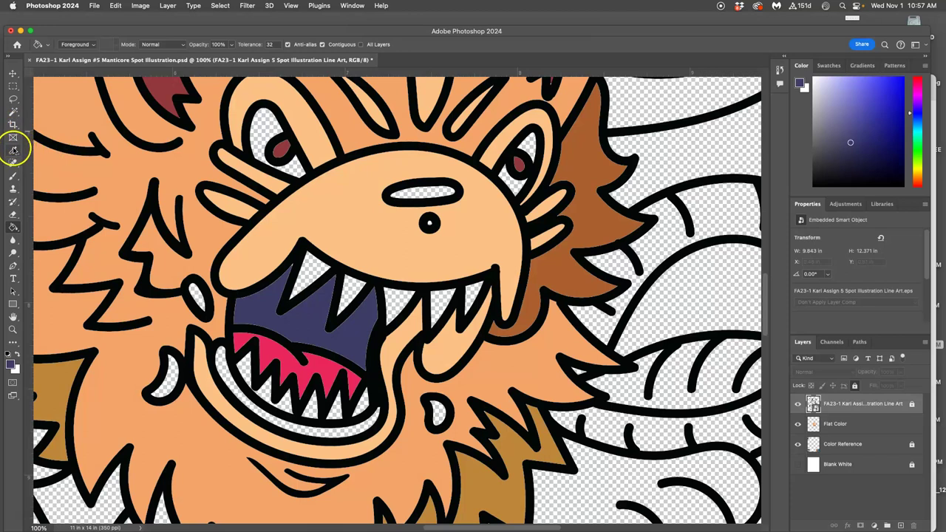
{"action": "left_click", "coordinate": [12, 113]}
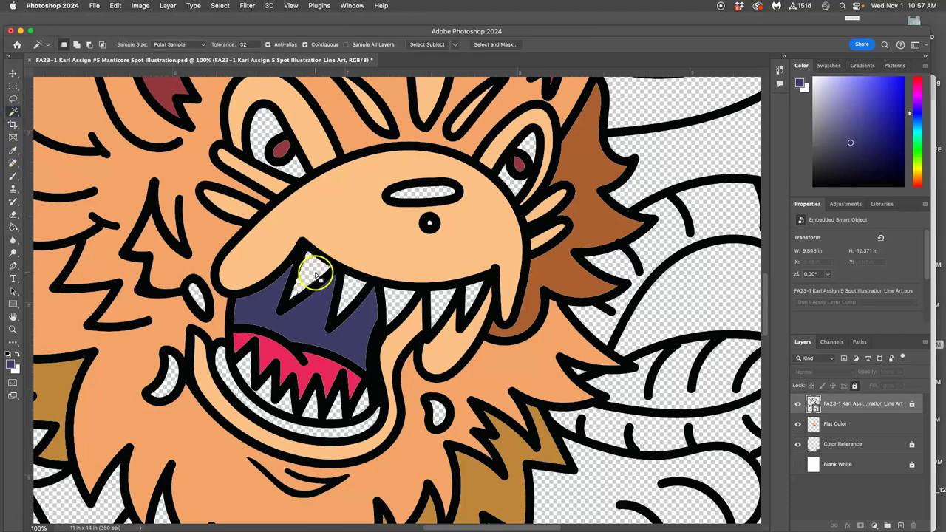
{"action": "left_click", "coordinate": [349, 289], "text": "shift"}
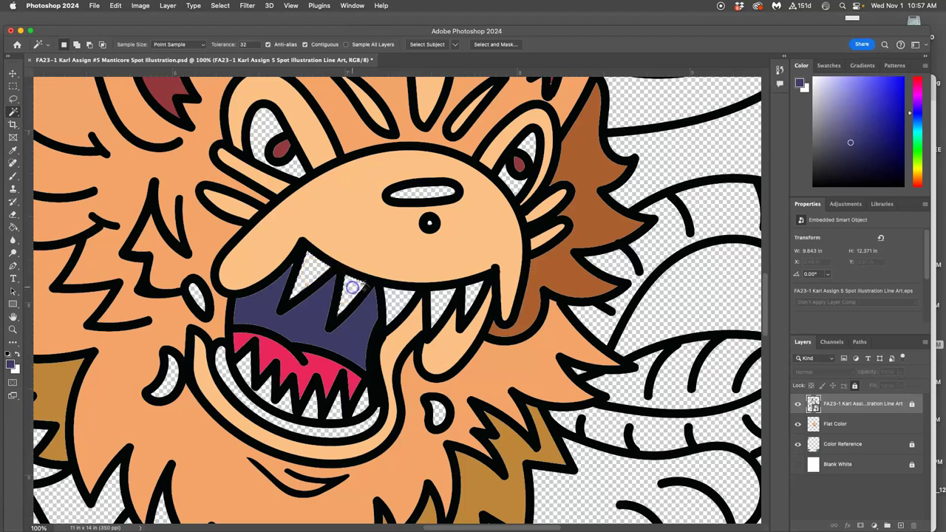
{"action": "left_click", "coordinate": [395, 297], "text": "shift"}
{"action": "left_click", "coordinate": [439, 291], "text": "shift"}
{"action": "left_click", "coordinate": [468, 291], "text": "shift"}
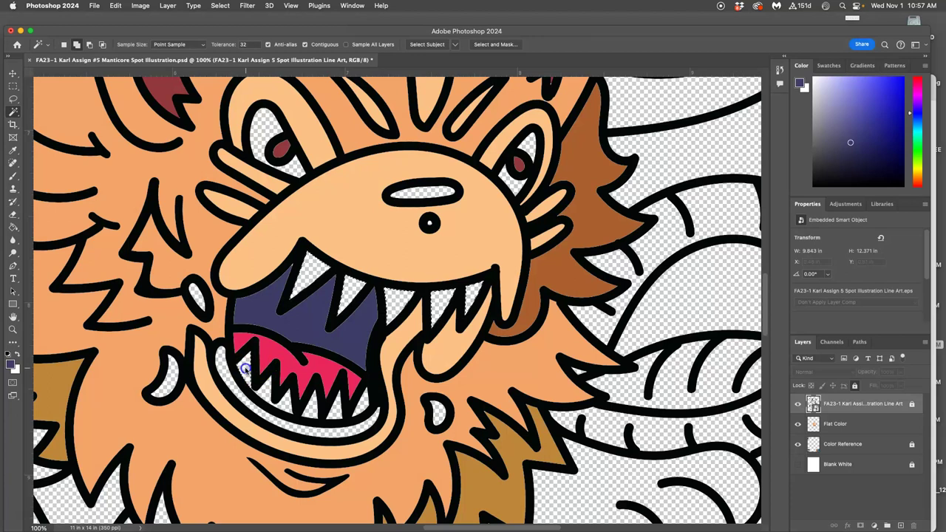
- Add the lower teeth and the whites of both eyes to the selection
{"action": "left_click", "coordinate": [273, 396], "text": "shift"}
{"action": "left_click", "coordinate": [306, 403], "text": "shift"}
{"action": "left_click", "coordinate": [363, 403], "text": "shift"}
{"action": "left_click", "coordinate": [334, 403], "text": "shift"}
{"action": "left_click", "coordinate": [360, 405], "text": "shift"}
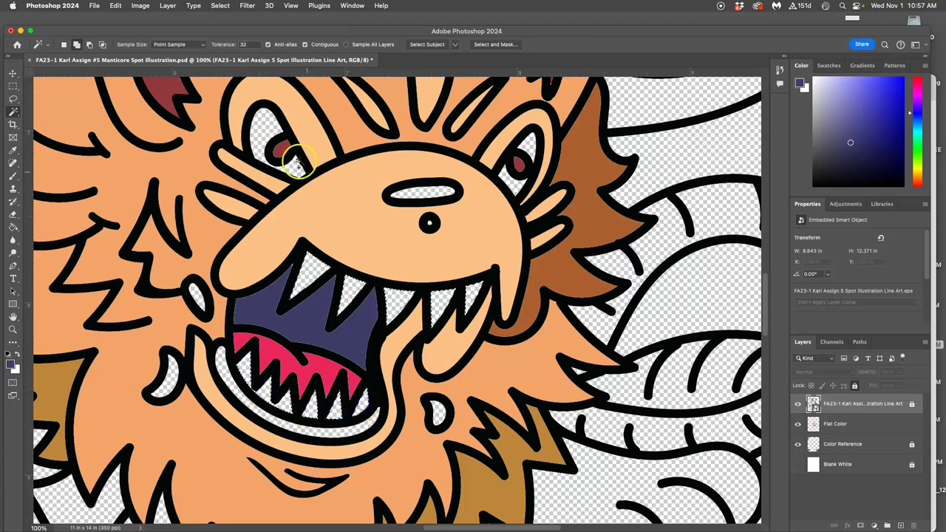
{"action": "left_click", "coordinate": [513, 164], "text": "shift"}
{"action": "left_click", "coordinate": [529, 146], "text": "shift"}
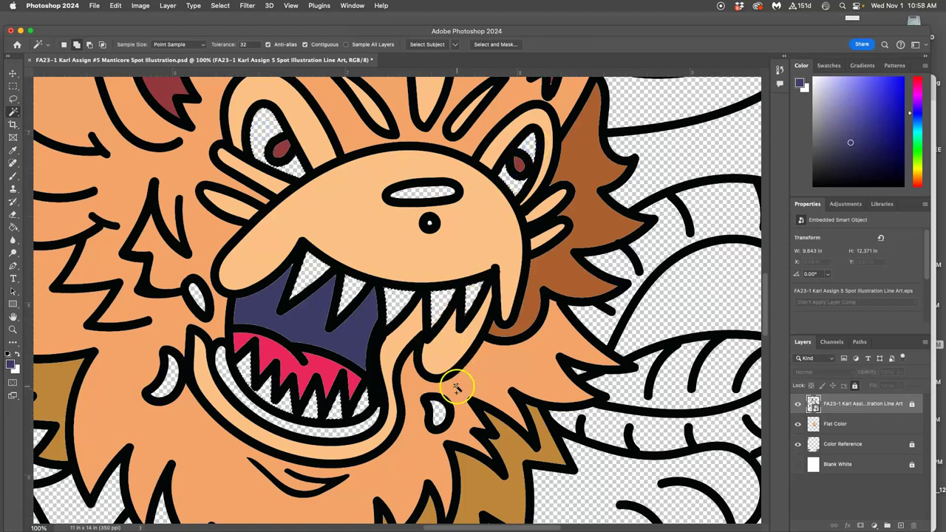
- Show the Blank White layer, fill the selected teeth and eye whites with swatch Y2 on the Flat Color layer, and deselect
{"action": "scroll", "coordinate": [456, 362], "scroll_direction": "down", "scroll_amount": 3}
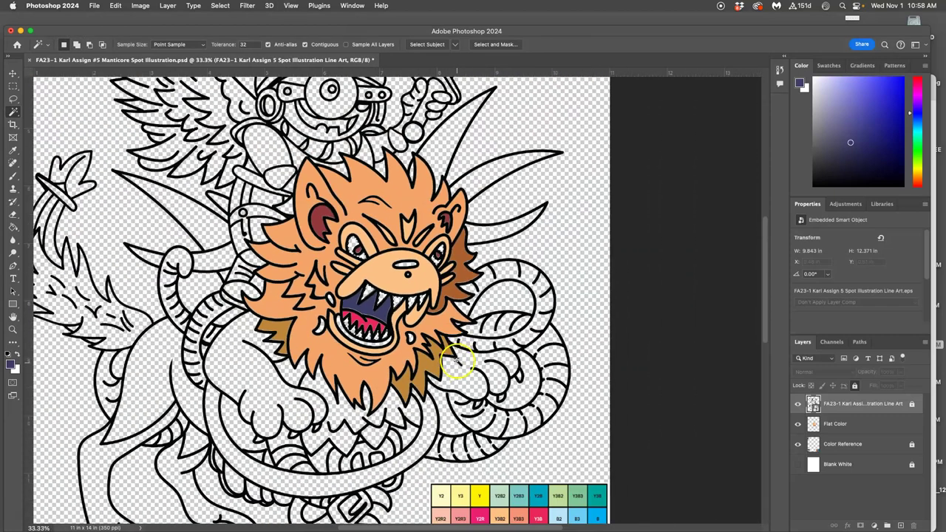
{"action": "left_click", "coordinate": [798, 465]}
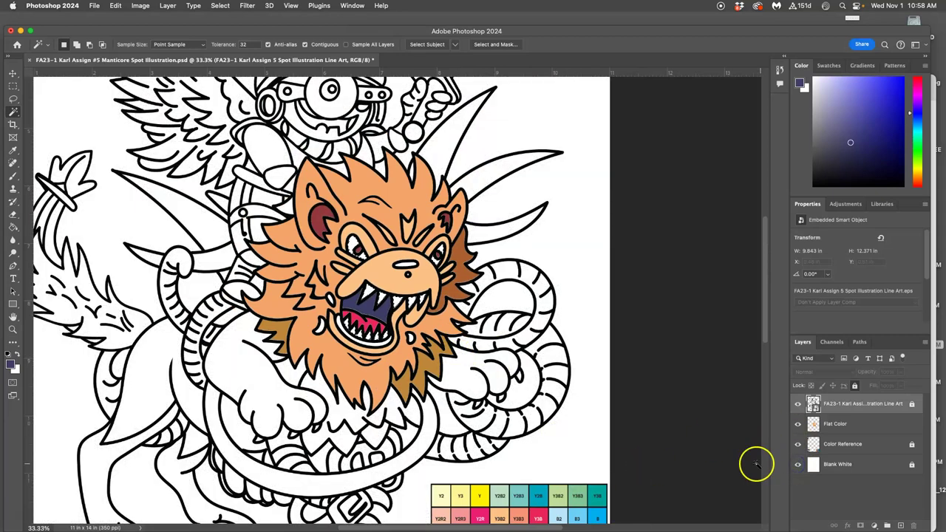
{"action": "scroll", "coordinate": [534, 421], "scroll_direction": "down", "scroll_amount": 5}
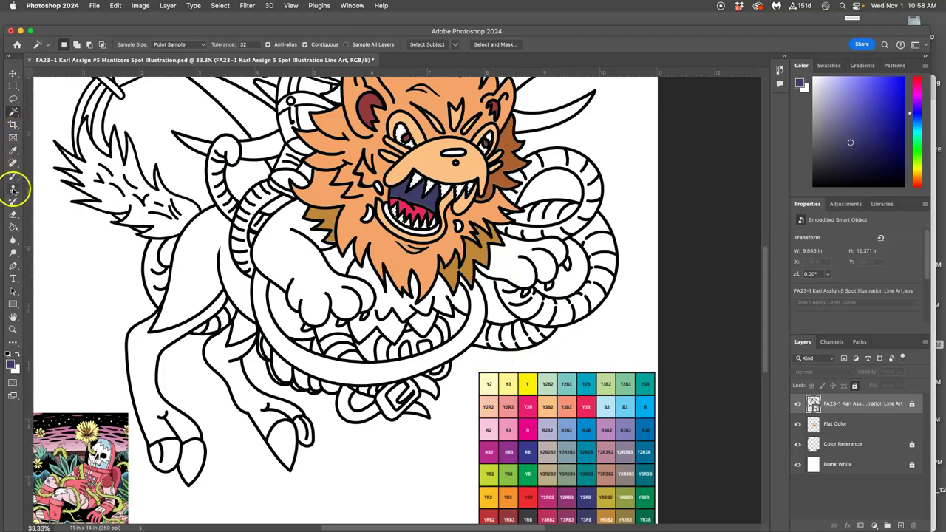
{"action": "left_click", "coordinate": [12, 227]}
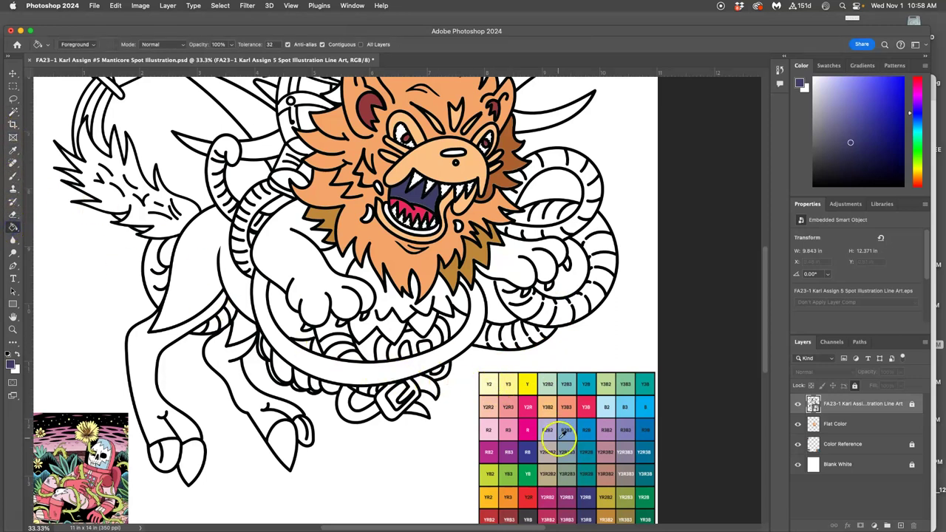
{"action": "left_click", "coordinate": [490, 377], "text": "alt"}
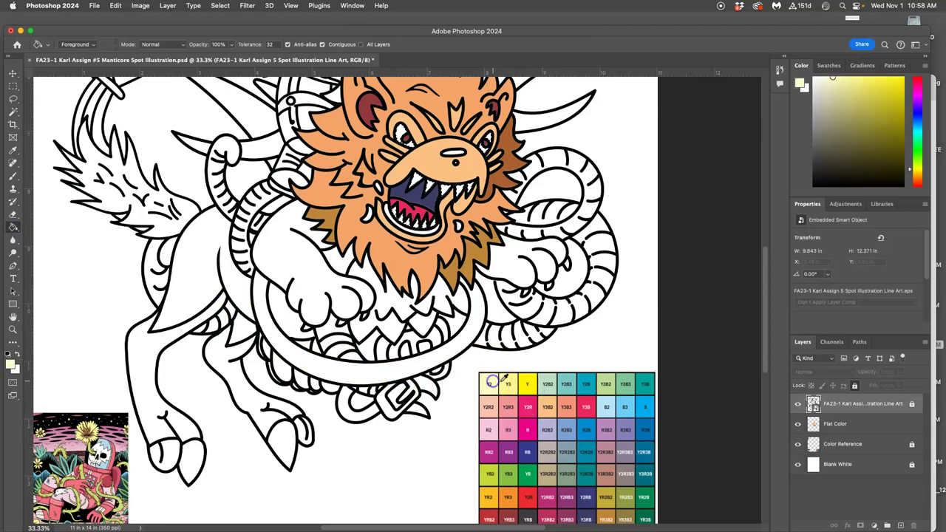
{"action": "left_click", "coordinate": [850, 424]}
{"action": "left_click", "coordinate": [494, 201]}
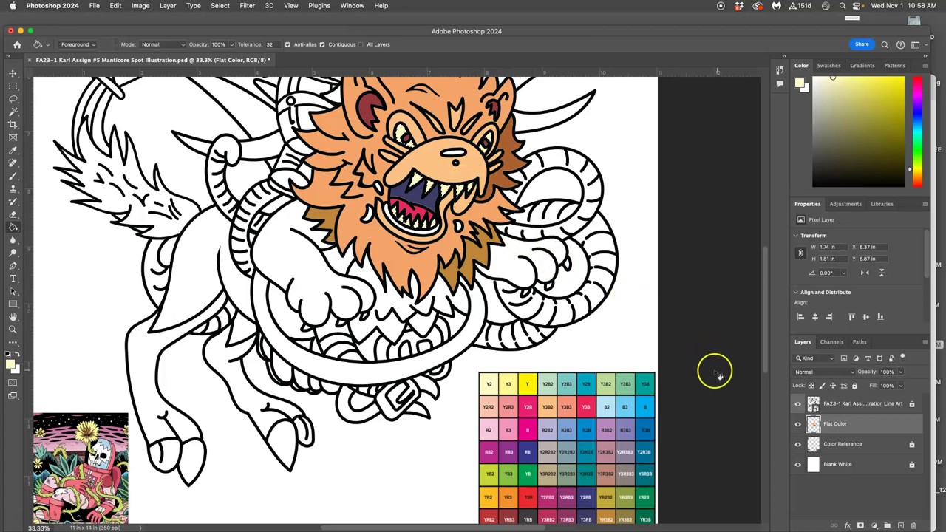
{"action": "key", "text": "super+d"}
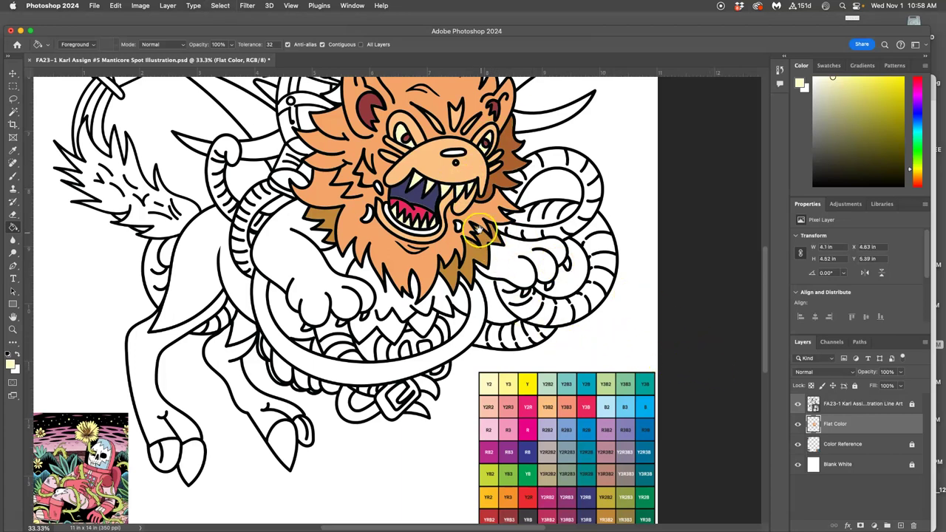
- Sample the peach swatch Y2R2 from the color chart as the foreground color, after trying Y3B2
{"action": "scroll", "coordinate": [444, 260], "scroll_direction": "up", "scroll_amount": 3}
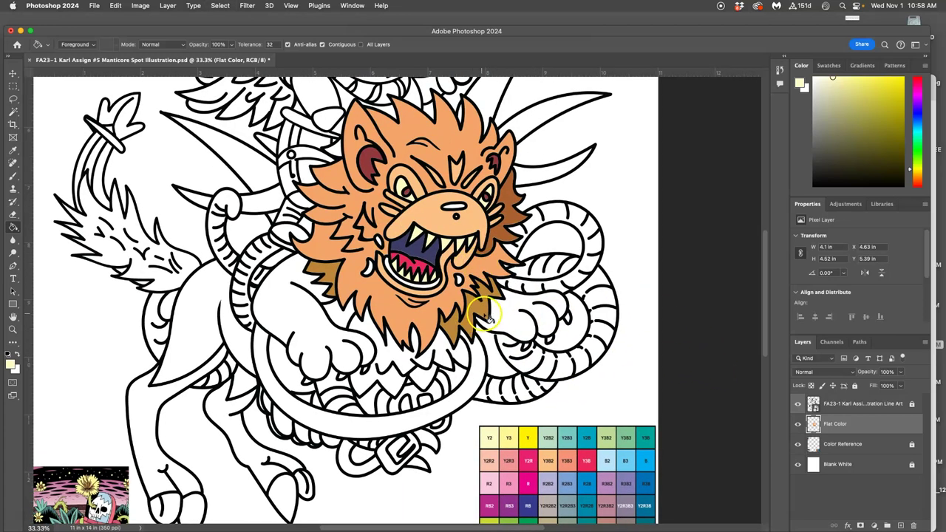
{"action": "scroll", "coordinate": [531, 351], "scroll_direction": "down", "scroll_amount": 1}
{"action": "scroll", "coordinate": [531, 351], "scroll_direction": "down", "scroll_amount": 2}
{"action": "scroll", "coordinate": [530, 351], "scroll_direction": "right", "scroll_amount": 2}
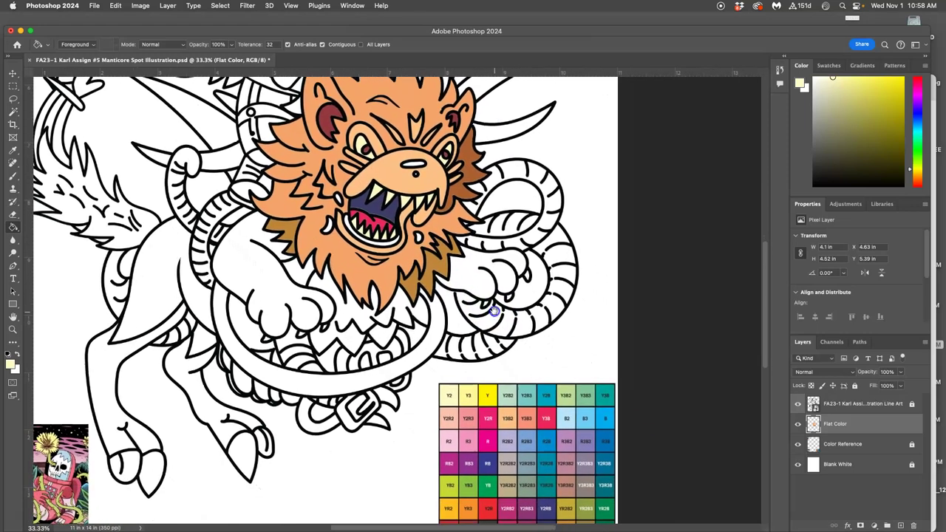
{"action": "left_click", "coordinate": [508, 409], "text": "alt"}
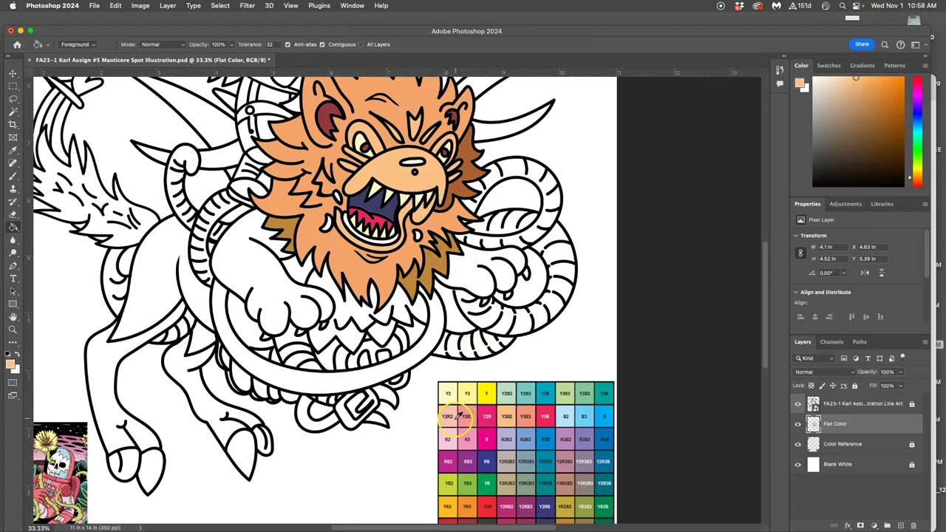
{"action": "left_click", "coordinate": [458, 416], "text": "alt"}
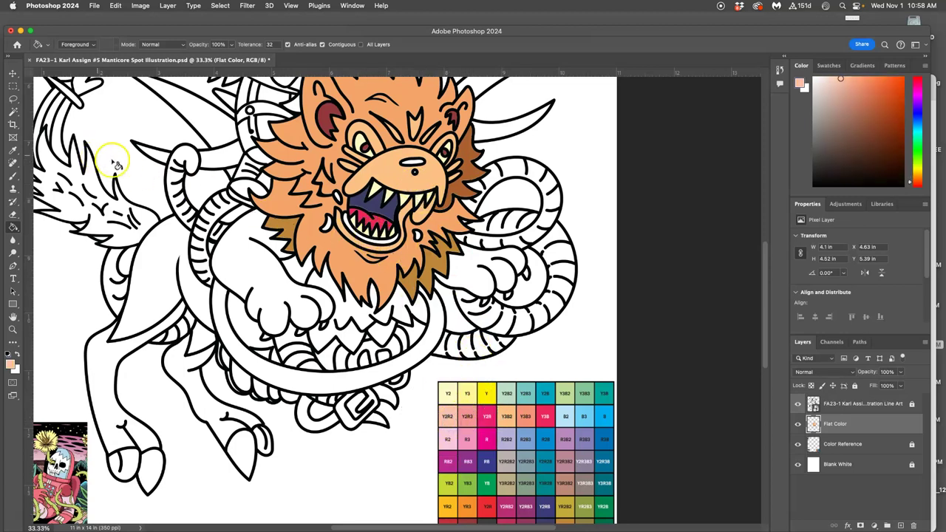
- Select the gum strip below the lion's lower teeth from the line art layer with the Magic Wand
{"action": "left_click", "coordinate": [838, 406]}
{"action": "left_click", "coordinate": [13, 111]}
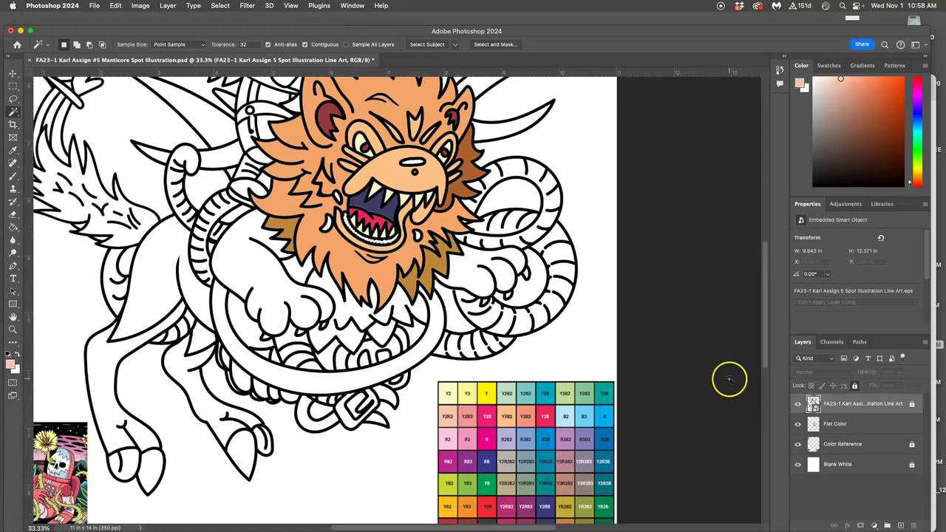
{"action": "key", "text": "super+1"}
{"action": "left_click_drag", "start_coordinate": [353, 243], "coordinate": [437, 391]}
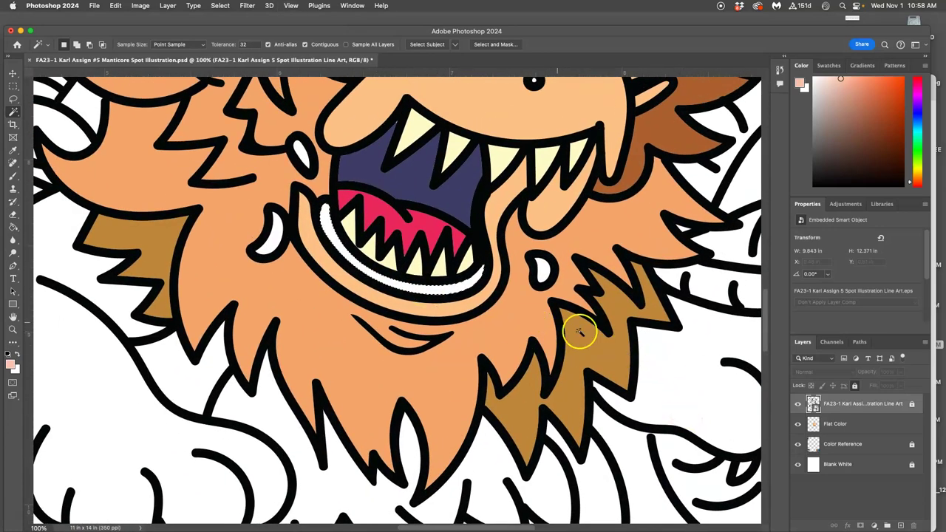
- Fill the selected gum strip below the lion's lower teeth with peach swatch Y2R2 on the Flat Color layer and deselect
{"action": "left_click", "coordinate": [797, 427]}
{"action": "left_click", "coordinate": [797, 427]}
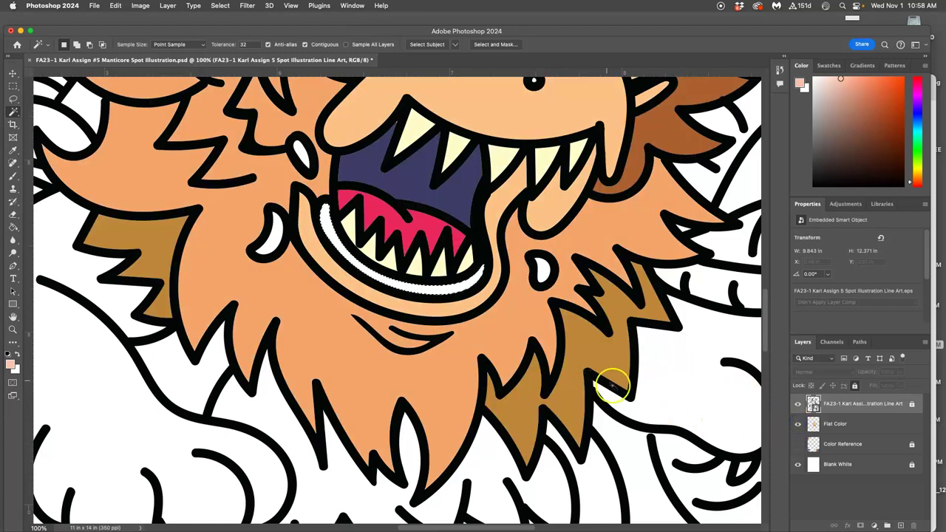
{"action": "left_click", "coordinate": [798, 447]}
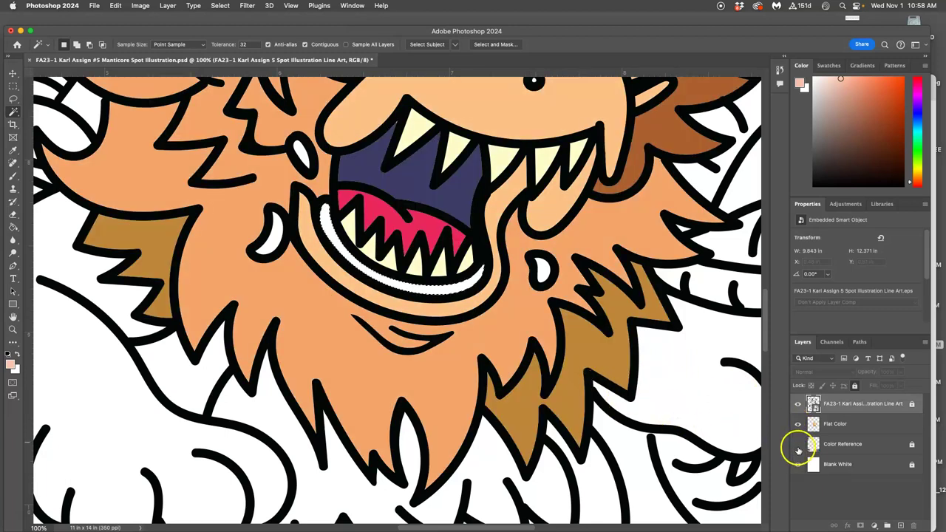
{"action": "left_click", "coordinate": [835, 424]}
{"action": "left_click_drag", "start_coordinate": [651, 407], "coordinate": [434, 163]}
{"action": "left_click", "coordinate": [383, 269]}
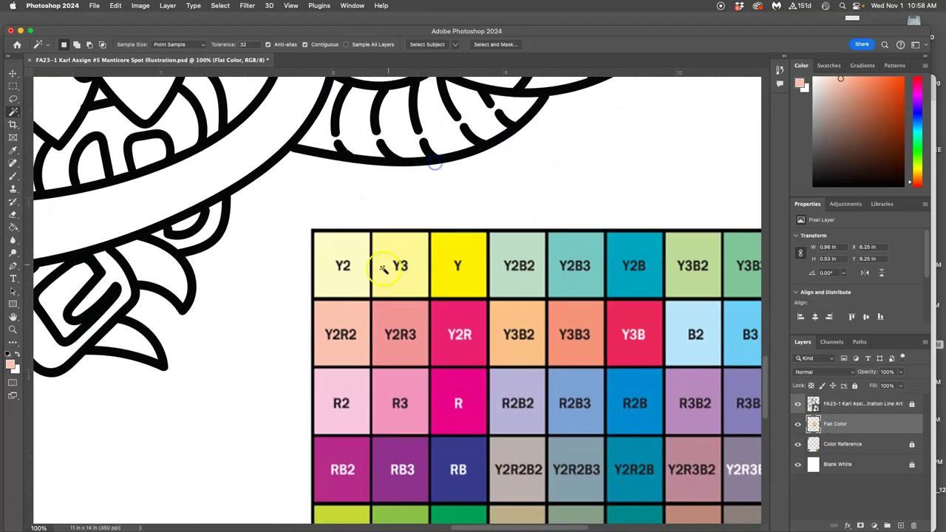
{"action": "left_click", "coordinate": [13, 227]}
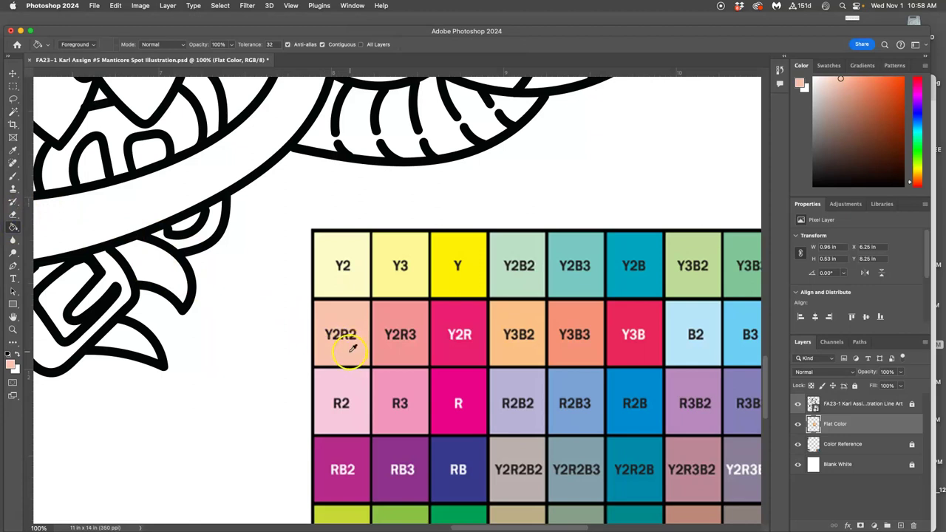
{"action": "key", "text": "super+minus"}
{"action": "key", "text": "super+minus"}
{"action": "key", "text": "super+minus"}
{"action": "left_click", "coordinate": [323, 236]}
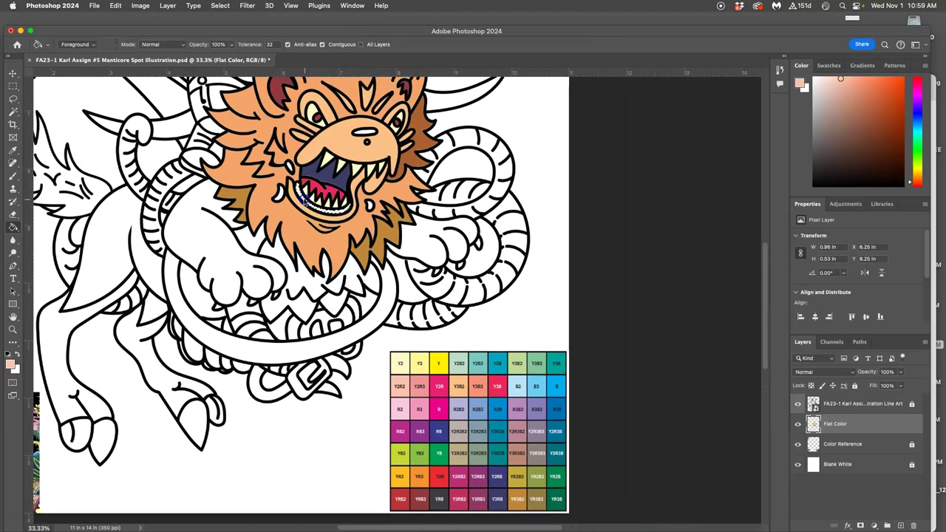
{"action": "left_click_drag", "start_coordinate": [422, 265], "coordinate": [452, 319]}
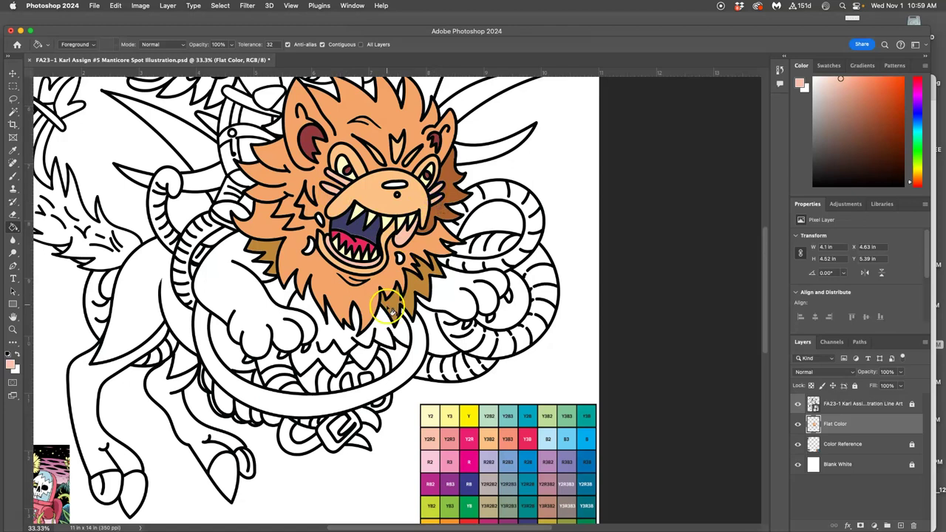
- Select the three droplets around the lion's mouth from the line art layer with the Magic Wand
{"action": "scroll", "coordinate": [446, 387], "scroll_direction": "up", "scroll_amount": 3}
{"action": "scroll", "coordinate": [445, 388], "scroll_direction": "left", "scroll_amount": 3}
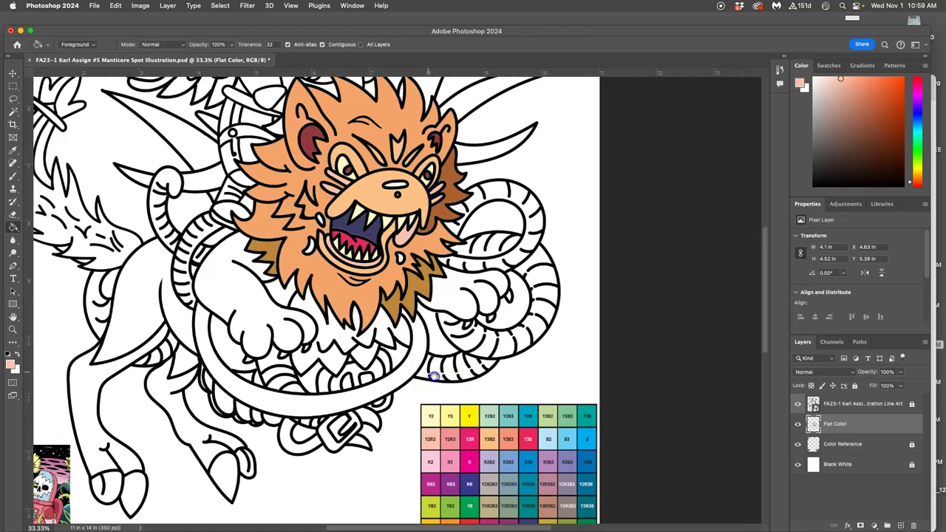
{"action": "scroll", "coordinate": [428, 303], "scroll_direction": "down", "scroll_amount": 4}
{"action": "scroll", "coordinate": [428, 303], "scroll_direction": "right", "scroll_amount": 3}
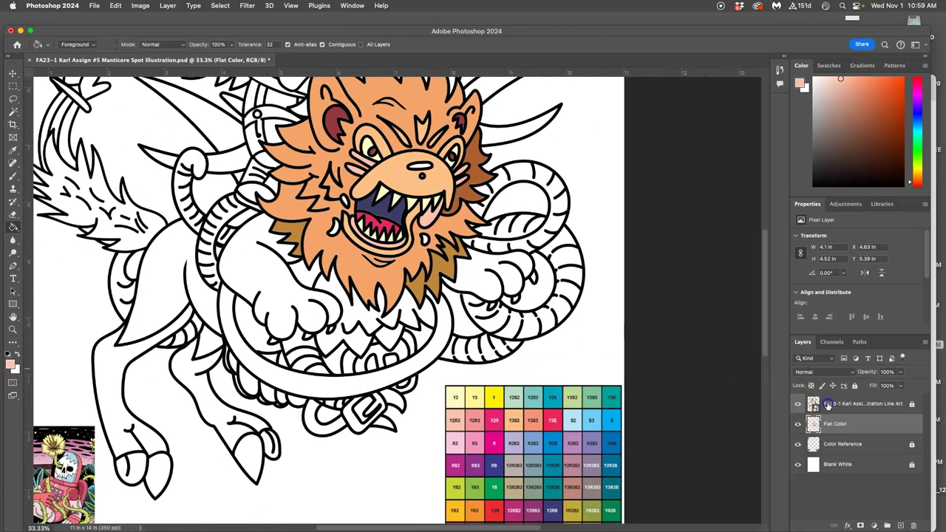
{"action": "left_click", "coordinate": [827, 404]}
{"action": "left_click", "coordinate": [13, 112]}
{"action": "left_click", "coordinate": [340, 230]}
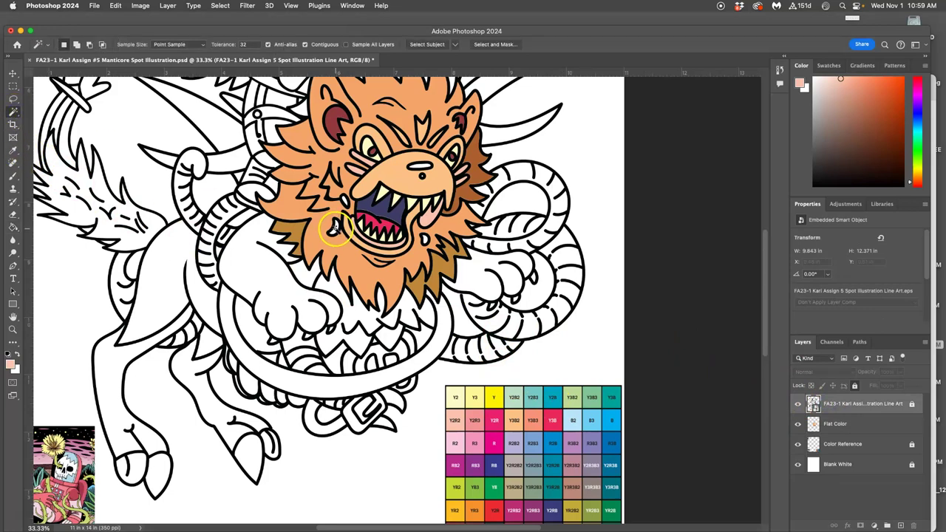
{"action": "left_click", "coordinate": [426, 239]}
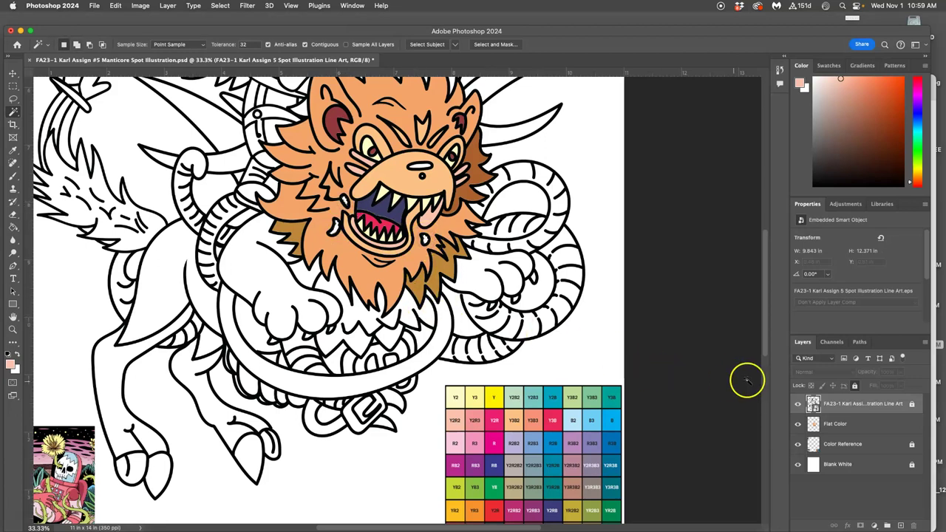
- Sample light blue swatch B2 and fill the three droplets around the mouth with it on the Flat Color layer
{"action": "left_click", "coordinate": [823, 423]}
{"action": "left_click", "coordinate": [13, 227]}
{"action": "left_click", "coordinate": [573, 418], "text": "alt"}
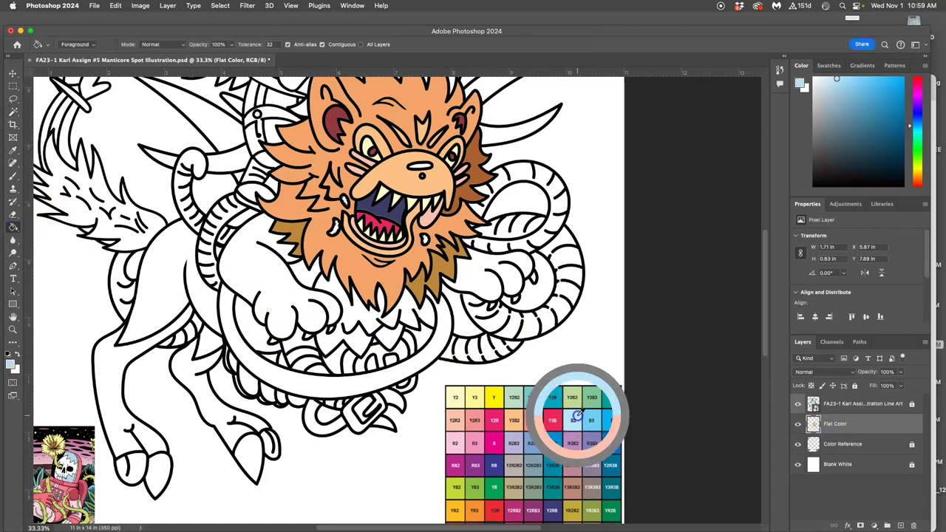
{"action": "left_click", "coordinate": [344, 201]}
{"action": "left_click", "coordinate": [425, 243]}
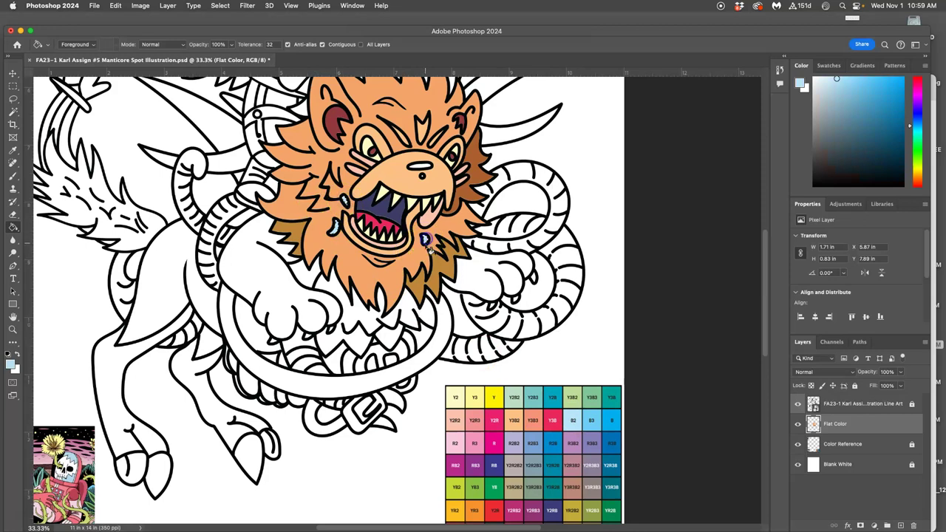
{"action": "scroll", "coordinate": [410, 274], "scroll_direction": "up", "scroll_amount": 2}
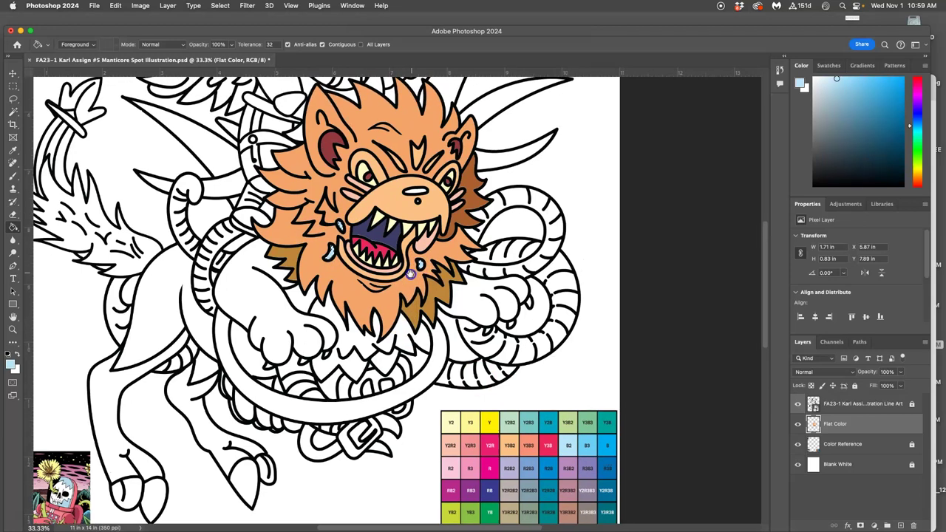
{"action": "scroll", "coordinate": [410, 274], "scroll_direction": "right", "scroll_amount": 2}
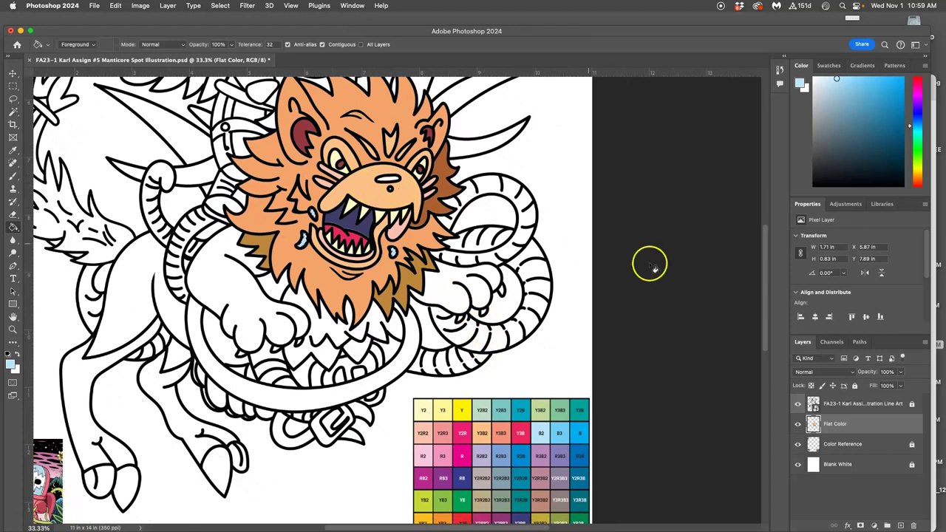
- Select the oval highlight on the lion's nose and the small dot below it from the line art layer with the Magic Wand
{"action": "left_click", "coordinate": [828, 405]}
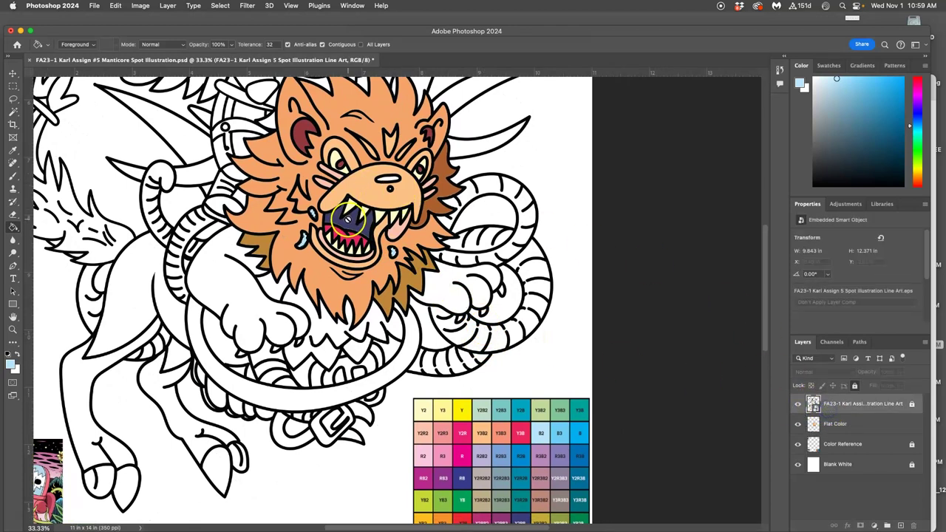
{"action": "scroll", "coordinate": [347, 218], "scroll_direction": "up", "scroll_amount": 2}
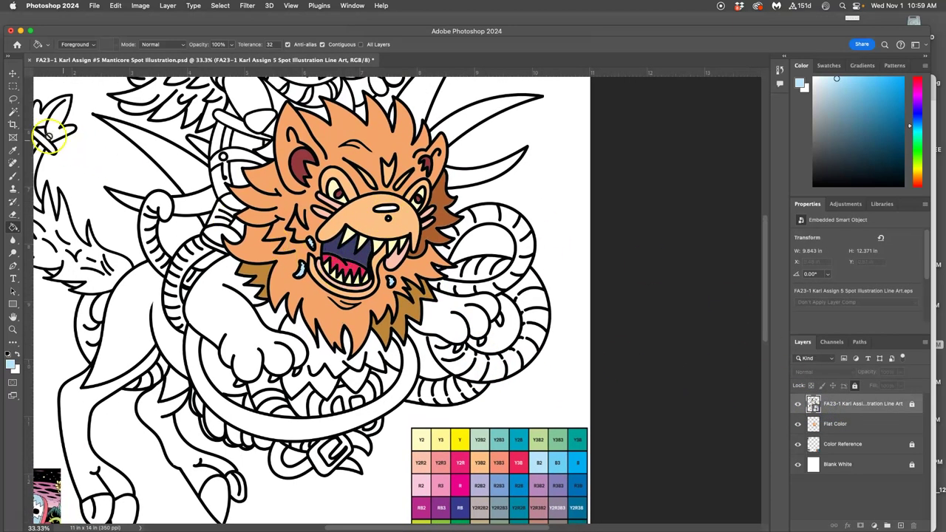
{"action": "left_click", "coordinate": [13, 150]}
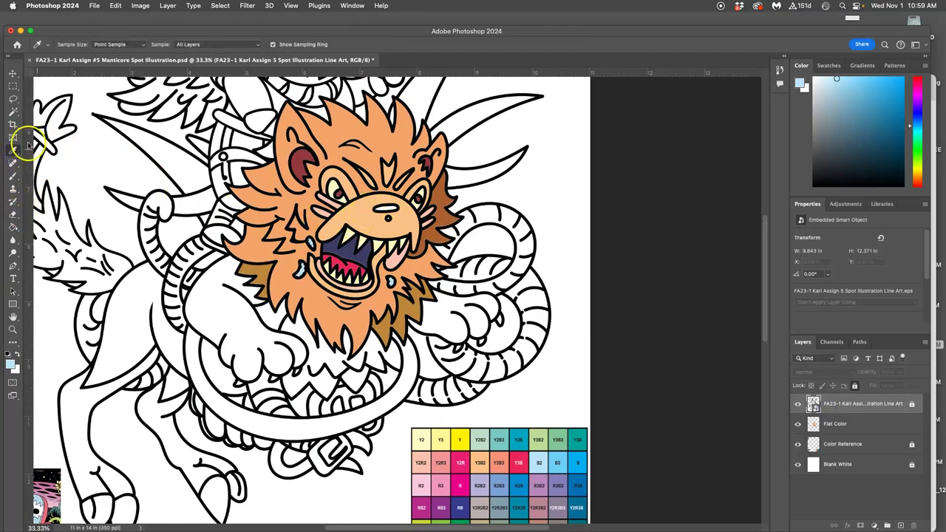
{"action": "left_click", "coordinate": [13, 112]}
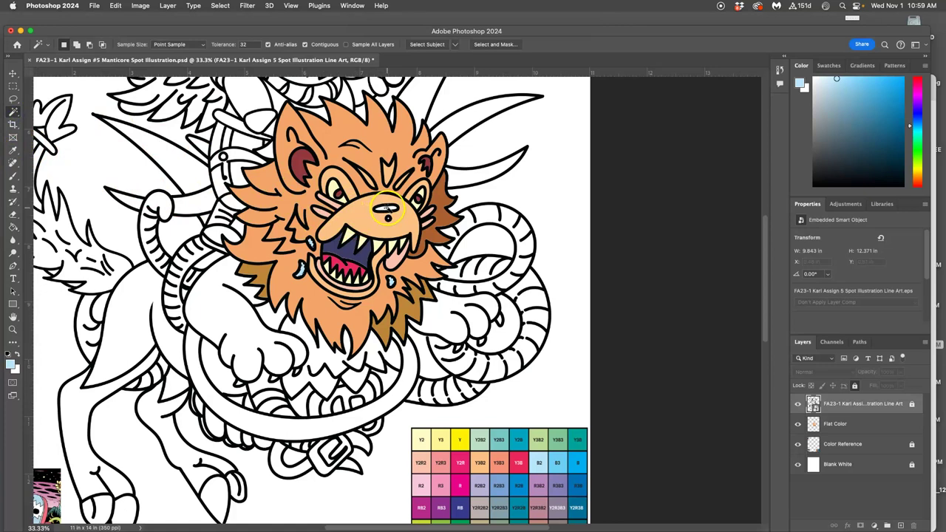
{"action": "left_click", "coordinate": [493, 325]}
{"action": "scroll", "coordinate": [385, 238], "scroll_direction": "up", "scroll_amount": 3}
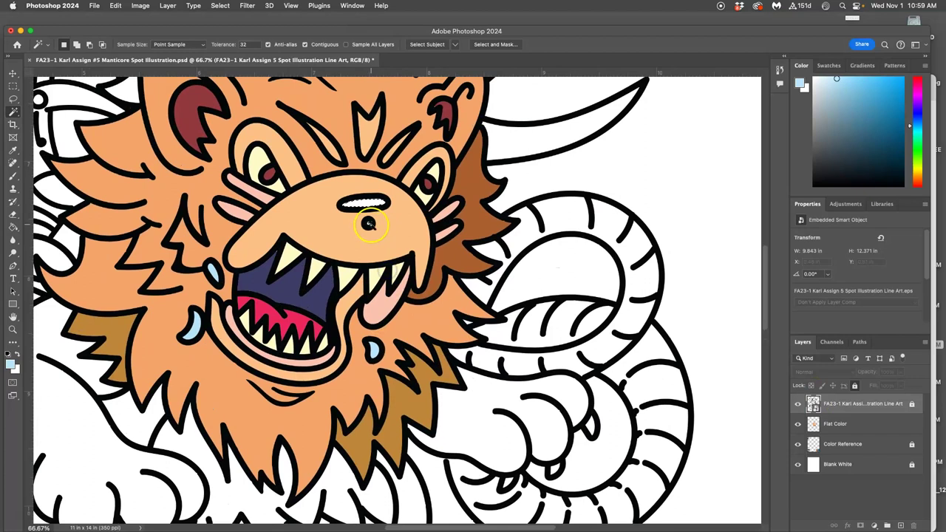
{"action": "left_click", "coordinate": [371, 226], "text": "shift"}
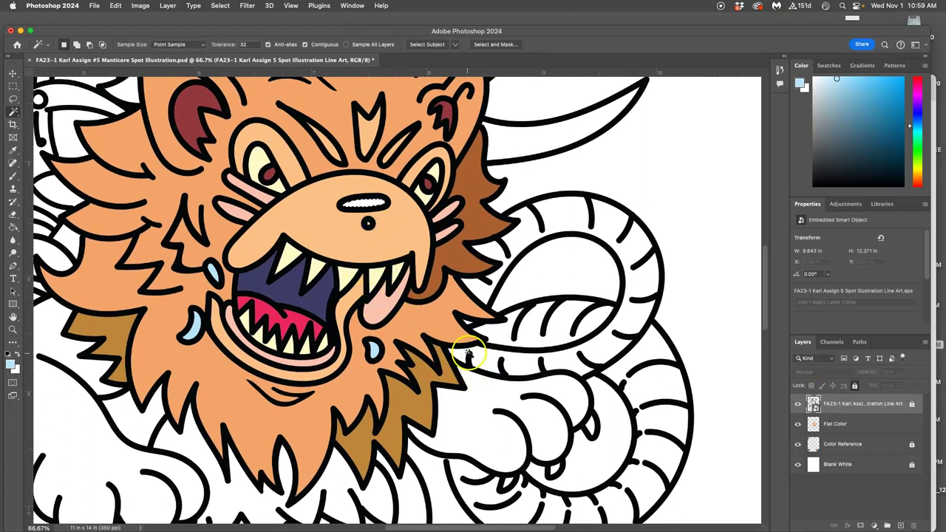
{"action": "scroll", "coordinate": [471, 348], "scroll_direction": "down", "scroll_amount": 3}
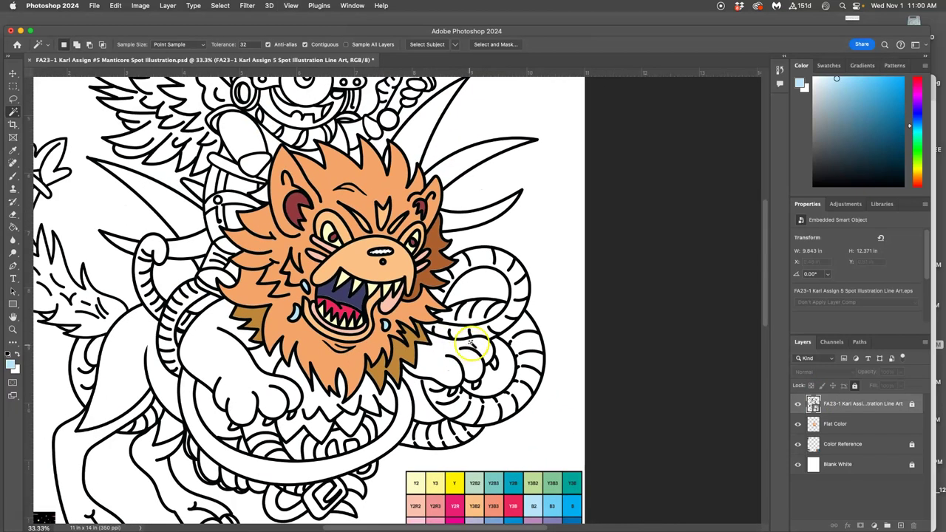
- Sample the pink of the astronaut suit in the reference artwork and fill the selected nose shapes with it on the Flat Color layer
{"action": "left_click", "coordinate": [834, 426]}
{"action": "left_click_drag", "start_coordinate": [433, 359], "coordinate": [559, 272]}
{"action": "left_click", "coordinate": [13, 151]}
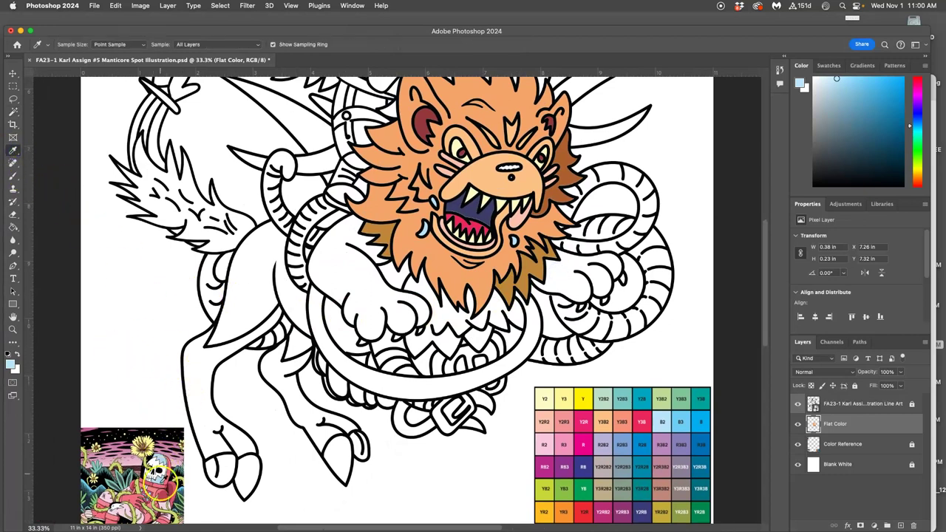
{"action": "left_click", "coordinate": [155, 489]}
{"action": "left_click", "coordinate": [14, 228]}
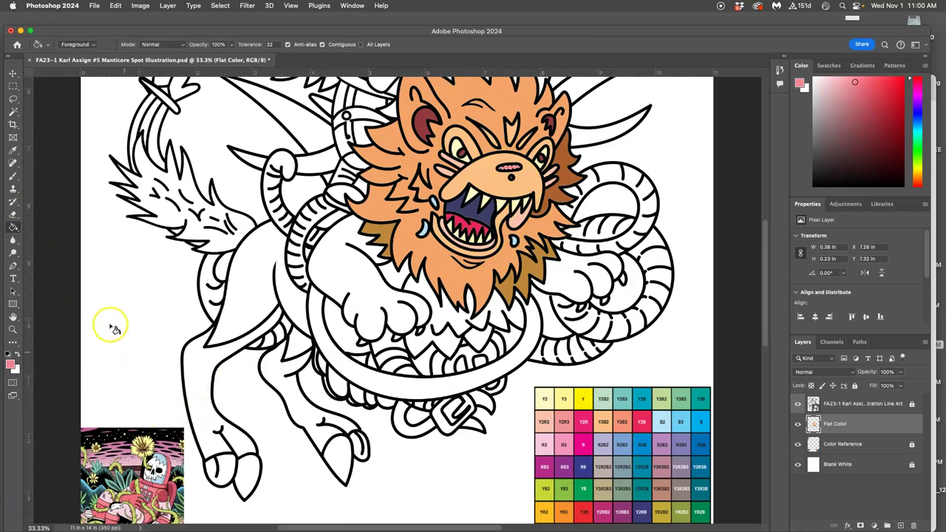
- Resample the suit's pink from the reference artwork and swap the foreground and background colors back and forth
{"action": "left_click", "coordinate": [14, 152]}
{"action": "left_click", "coordinate": [153, 481]}
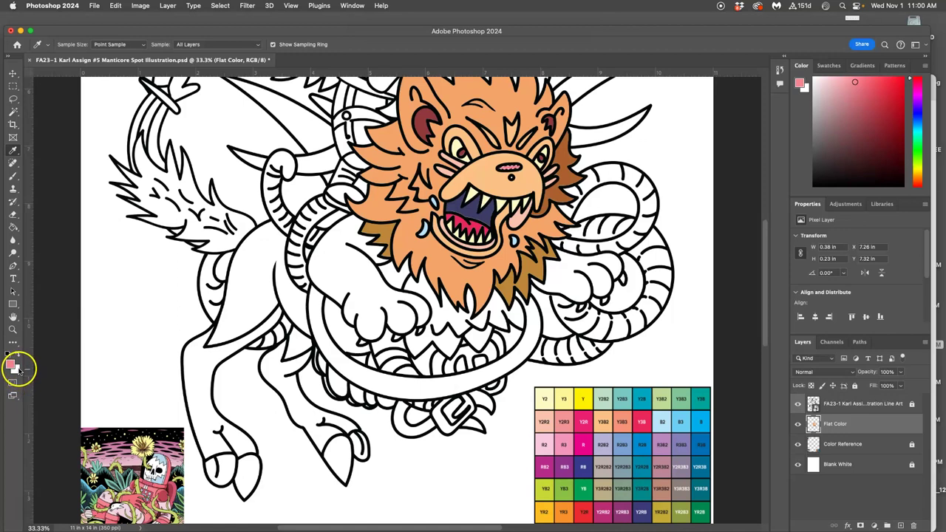
{"action": "left_click", "coordinate": [18, 354]}
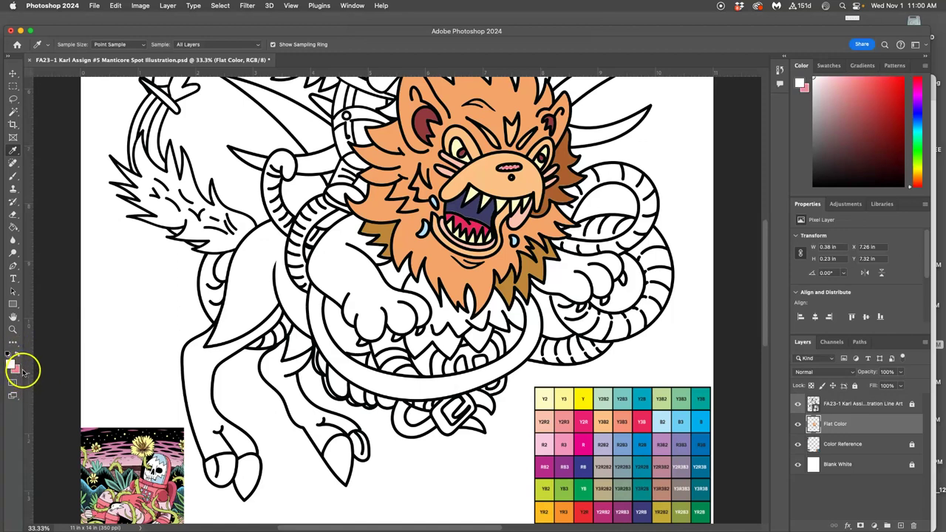
{"action": "left_click", "coordinate": [18, 354]}
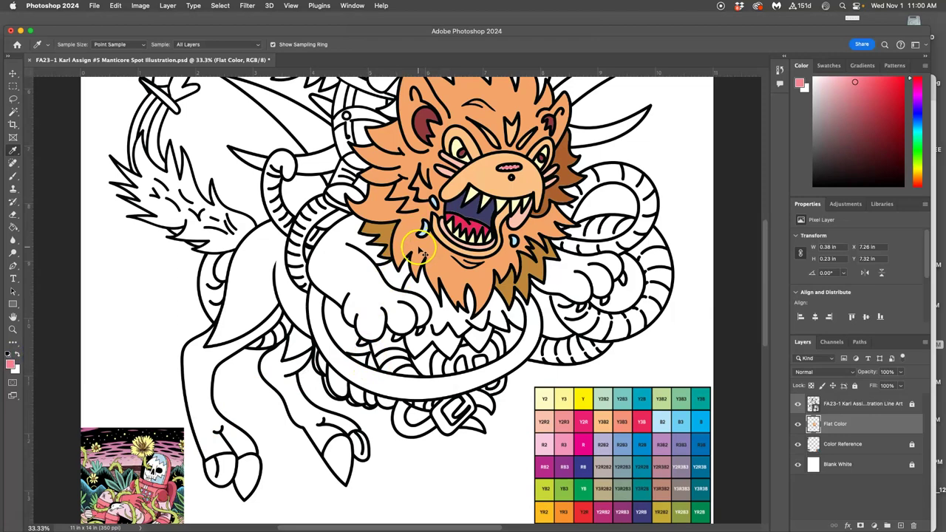
- Deselect the nose shapes and set the Brush to the Hard Round Pressure Size preset at 30 px with 100% hardness
{"action": "left_click_drag", "start_coordinate": [534, 266], "coordinate": [453, 337]}
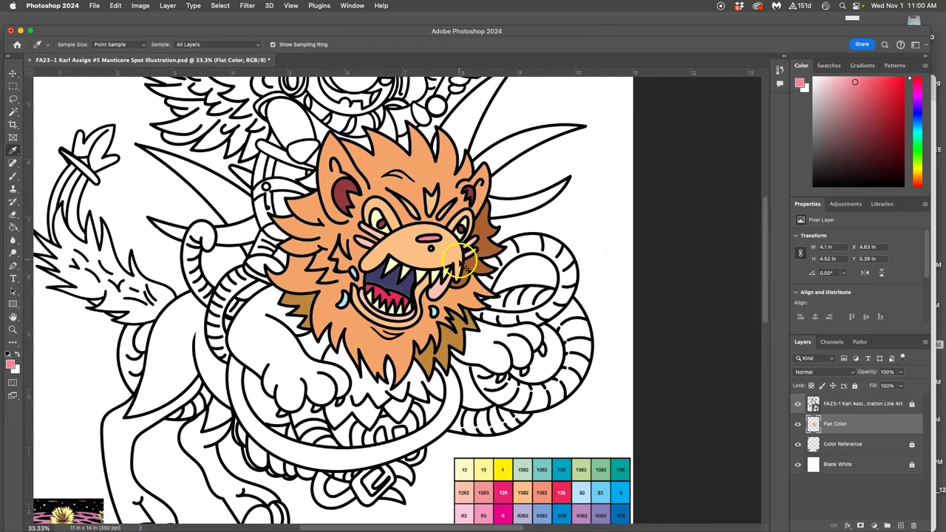
{"action": "key", "text": "super+minus"}
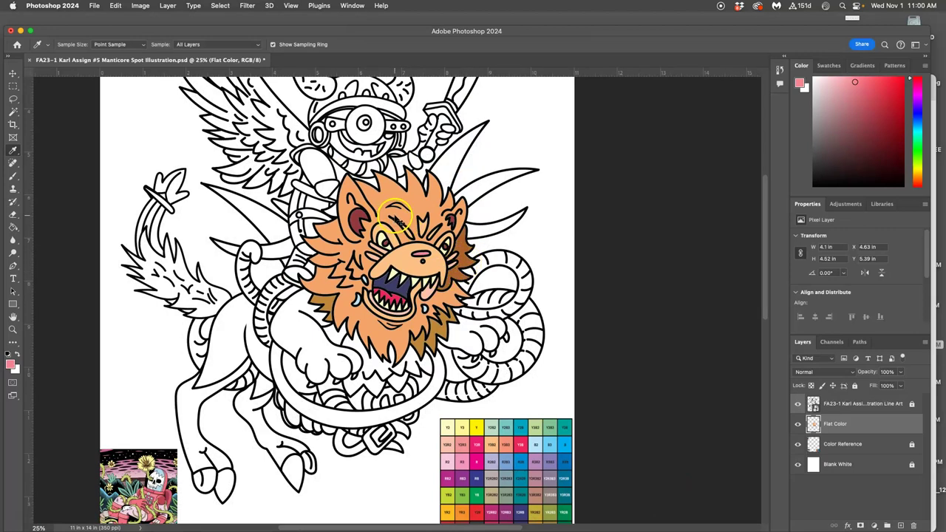
{"action": "scroll", "coordinate": [394, 214], "scroll_direction": "up", "scroll_amount": 5}
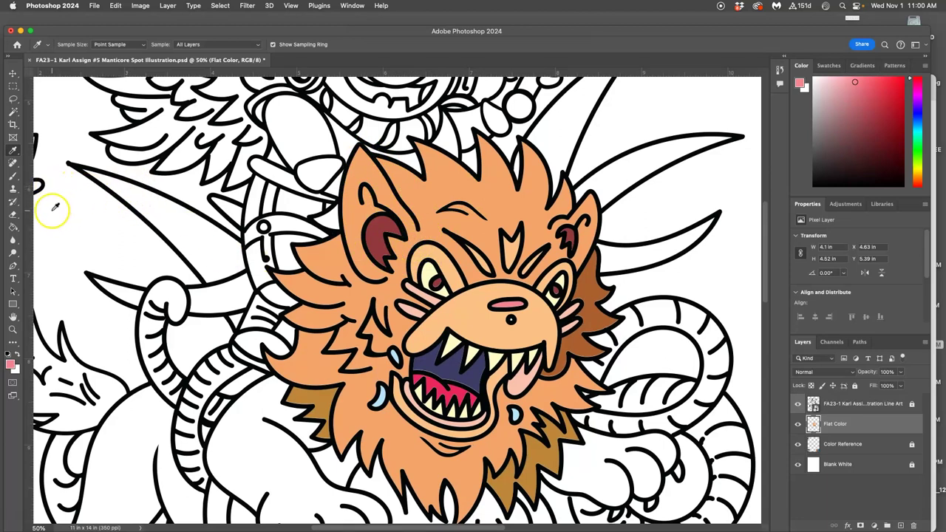
{"action": "left_click", "coordinate": [12, 176]}
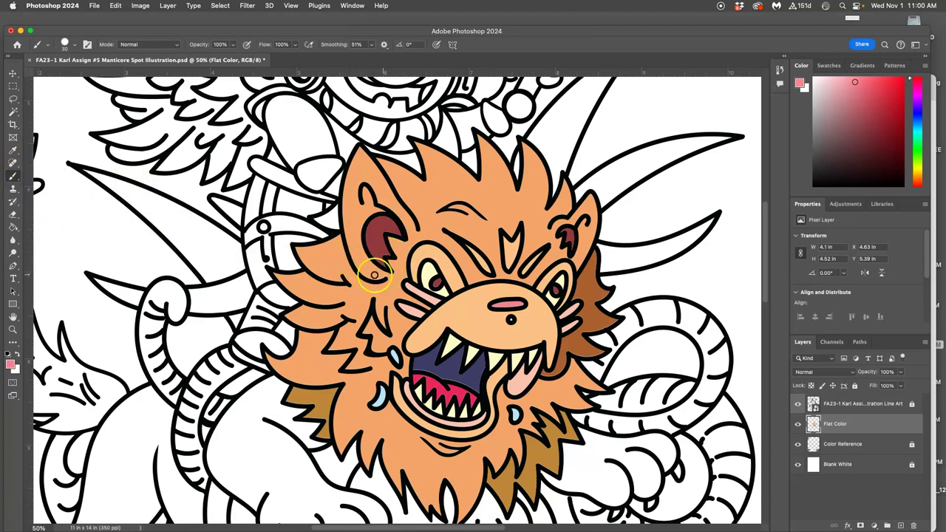
{"action": "left_click", "coordinate": [75, 44]}
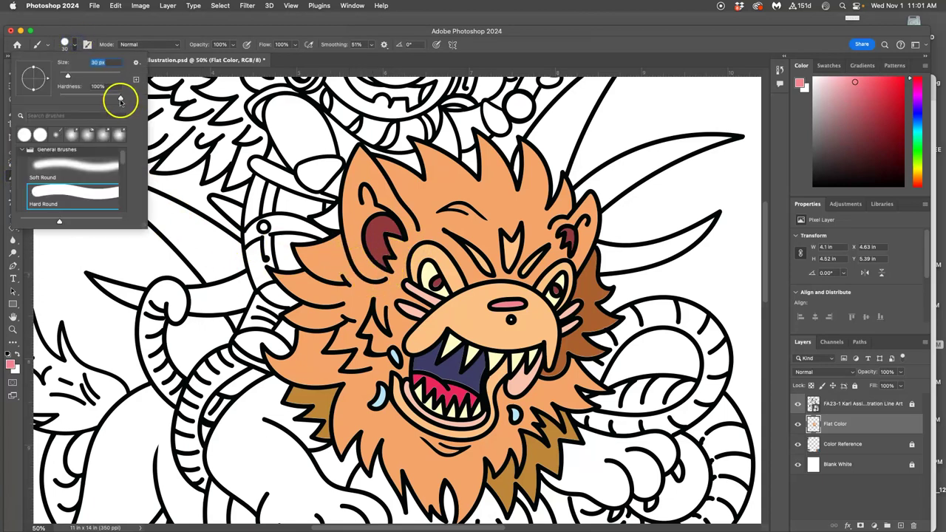
{"action": "left_click_drag", "start_coordinate": [124, 164], "coordinate": [122, 177]}
{"action": "left_click", "coordinate": [90, 185]}
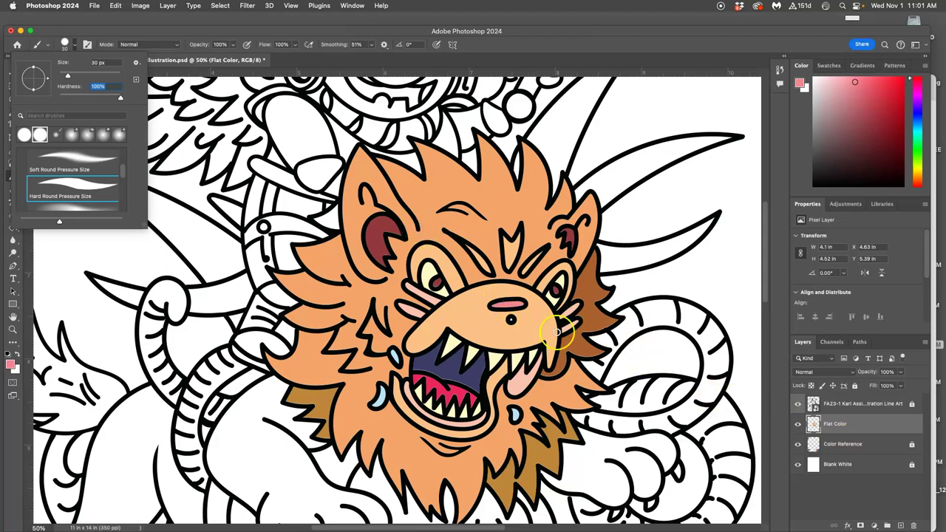
- Sample the Y3 yellow swatch, close off the base of the lion's larger ear with the Brush, and fill the ear on the Flat Color layer
{"action": "left_click", "coordinate": [575, 386]}
{"action": "left_click_drag", "start_coordinate": [575, 386], "coordinate": [516, 206]}
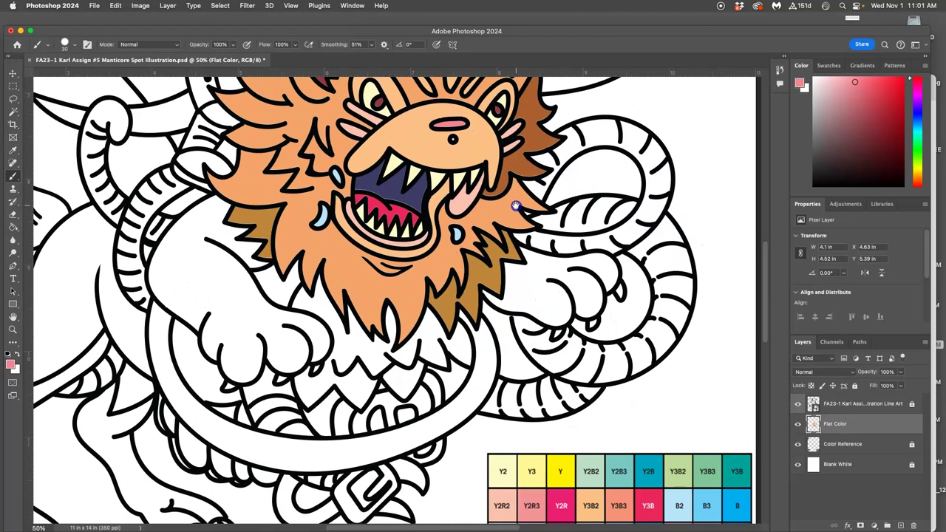
{"action": "left_click", "coordinate": [540, 458], "text": "alt"}
{"action": "scroll", "coordinate": [427, 236], "scroll_direction": "up", "scroll_amount": 10}
{"action": "scroll", "coordinate": [428, 236], "scroll_direction": "left", "scroll_amount": 5}
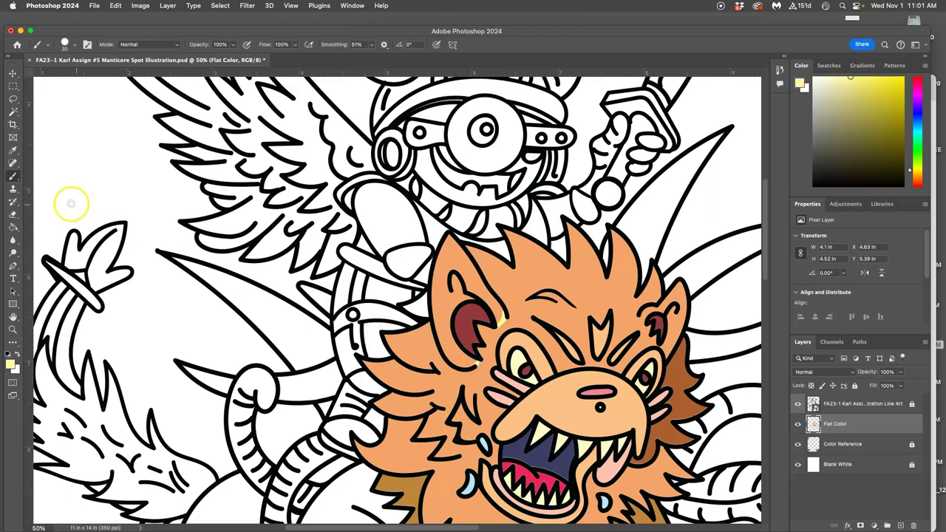
{"action": "left_click", "coordinate": [12, 227]}
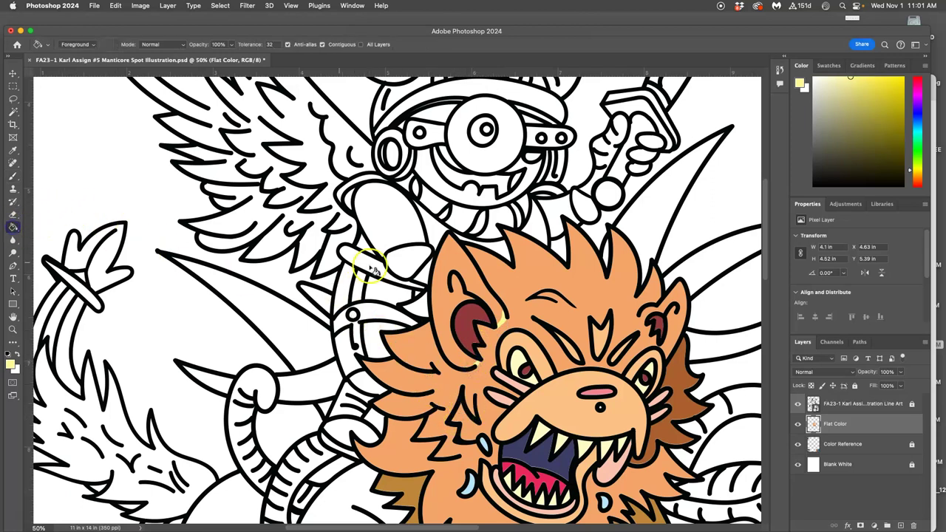
{"action": "left_click", "coordinate": [448, 257]}
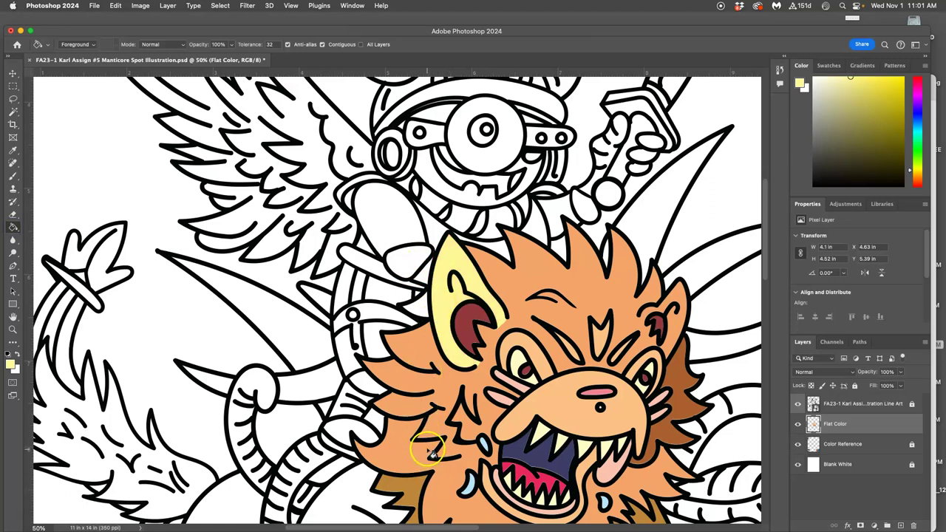
- Close off the base of the lion's smaller ear with the Brush and fill it with the same yellow
{"action": "left_click_drag", "start_coordinate": [517, 370], "coordinate": [362, 281]}
{"action": "scroll", "coordinate": [362, 281], "scroll_direction": "right", "scroll_amount": 3}
{"action": "scroll", "coordinate": [362, 281], "scroll_direction": "up", "scroll_amount": 1}
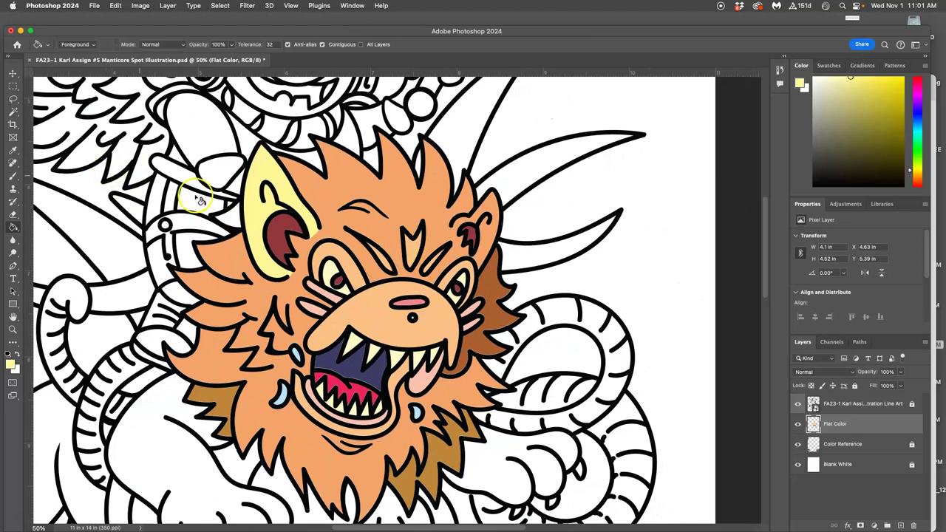
{"action": "left_click", "coordinate": [14, 176]}
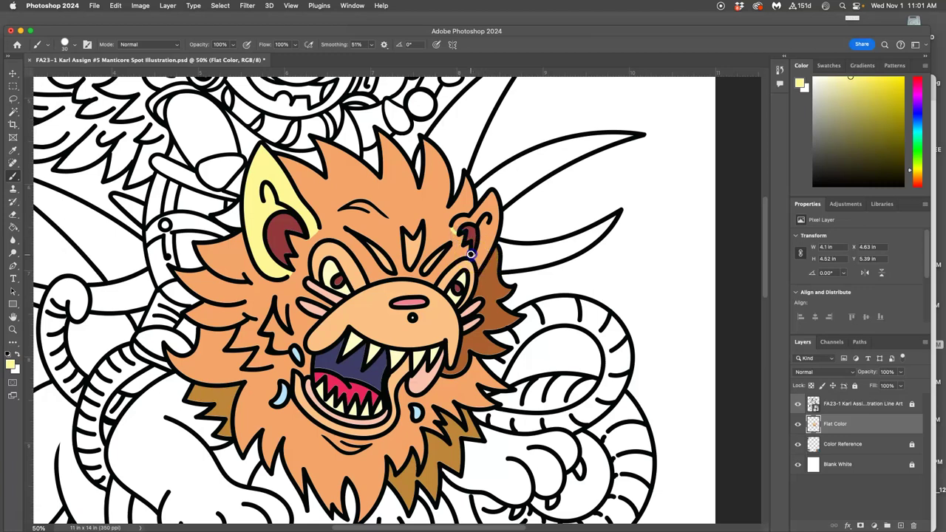
{"action": "left_click", "coordinate": [14, 226]}
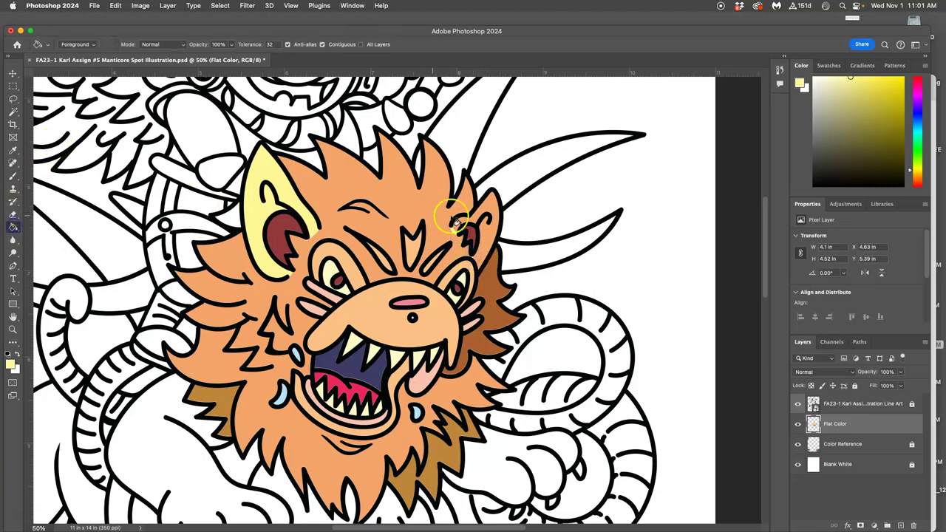
{"action": "left_click", "coordinate": [486, 209]}
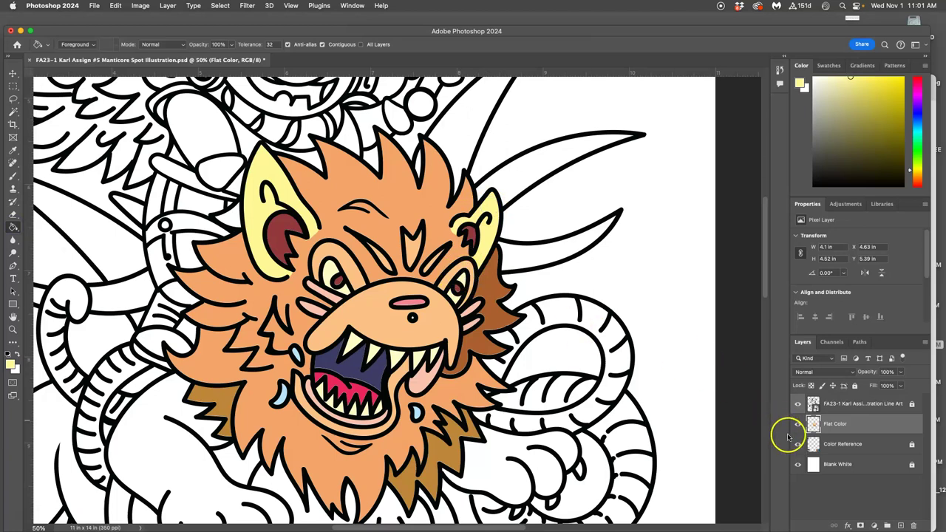
- Hide the line art layer and smooth the rough yellow edge at the base of the larger ear with the Brush
{"action": "left_click", "coordinate": [798, 403]}
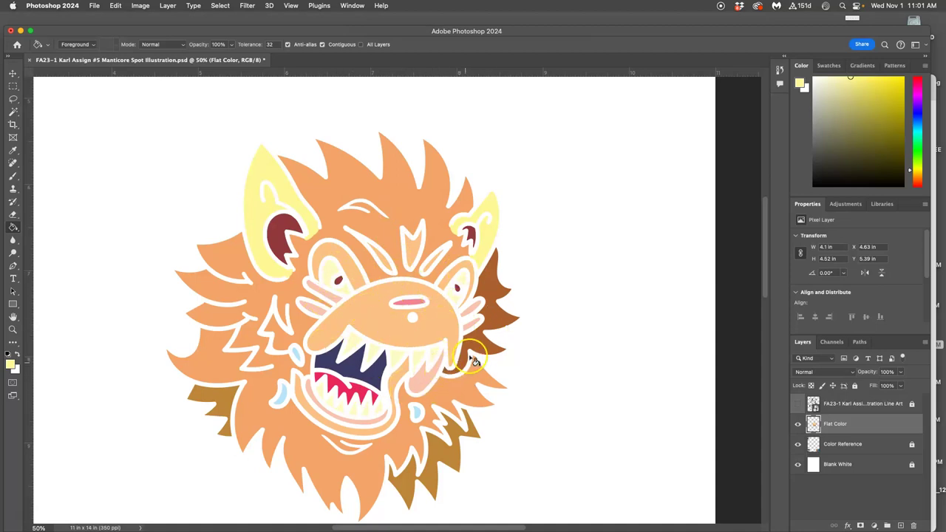
{"action": "key", "text": "super+equal"}
{"action": "key", "text": "super+equal"}
{"action": "key", "text": "super+equal"}
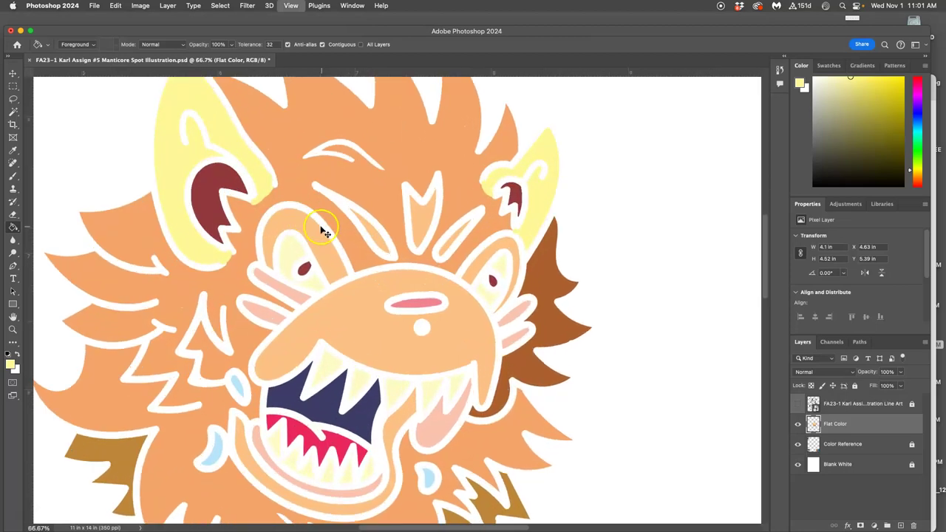
{"action": "left_click_drag", "start_coordinate": [267, 223], "coordinate": [522, 365]}
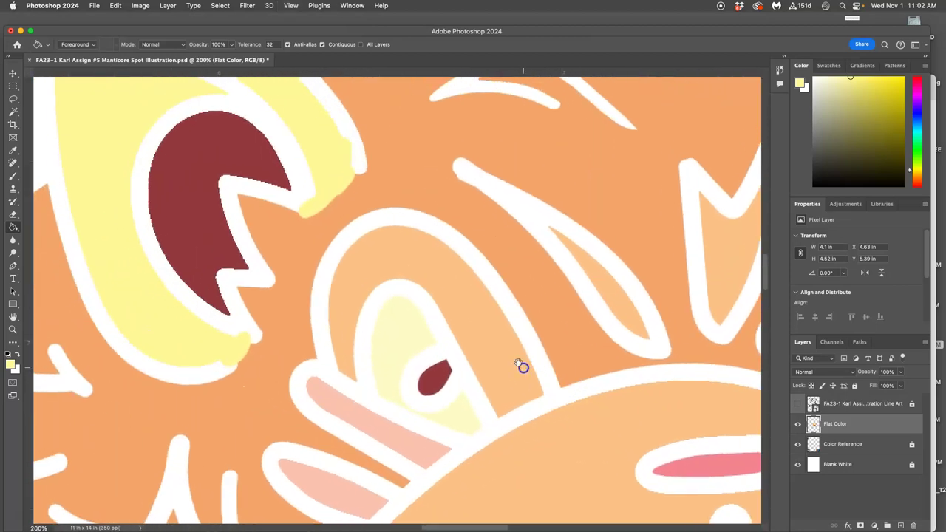
{"action": "left_click", "coordinate": [353, 165]}
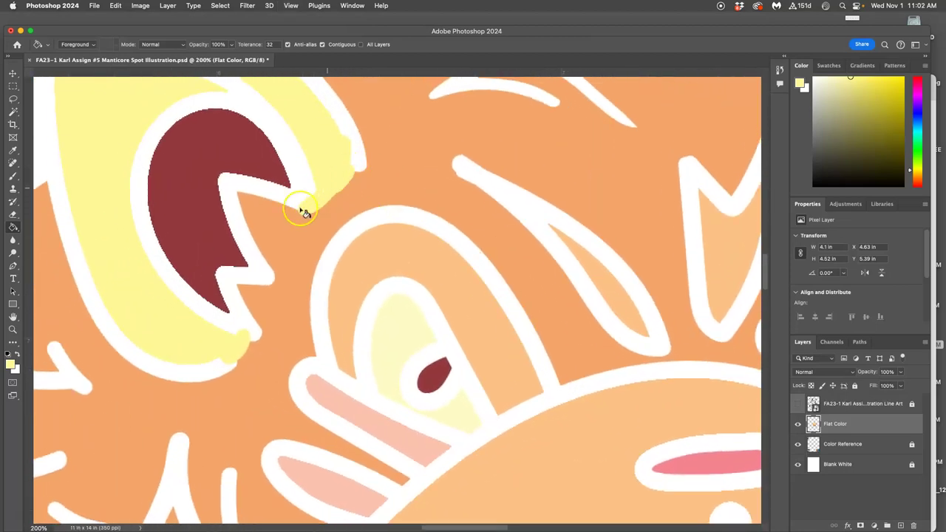
{"action": "left_click", "coordinate": [13, 176]}
{"action": "left_click_drag", "start_coordinate": [338, 155], "coordinate": [328, 193]}
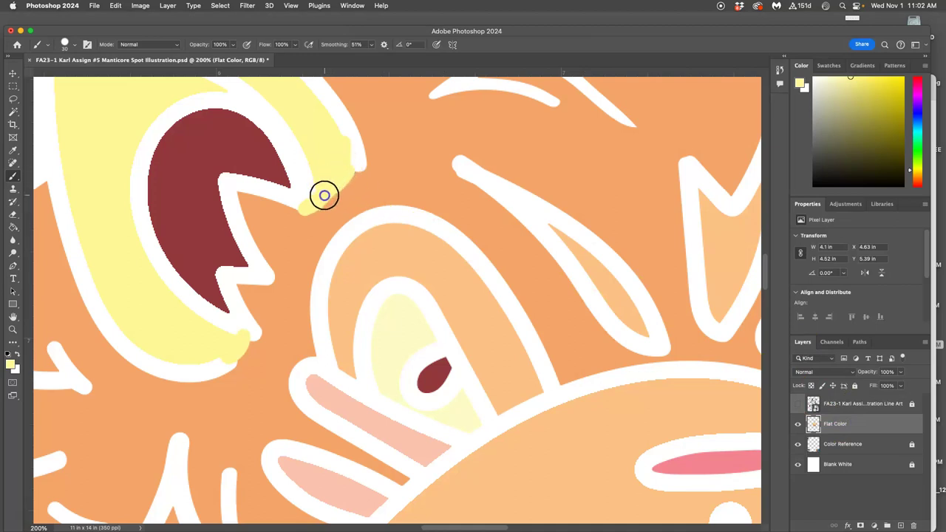
{"action": "left_click_drag", "start_coordinate": [313, 199], "coordinate": [316, 203]}
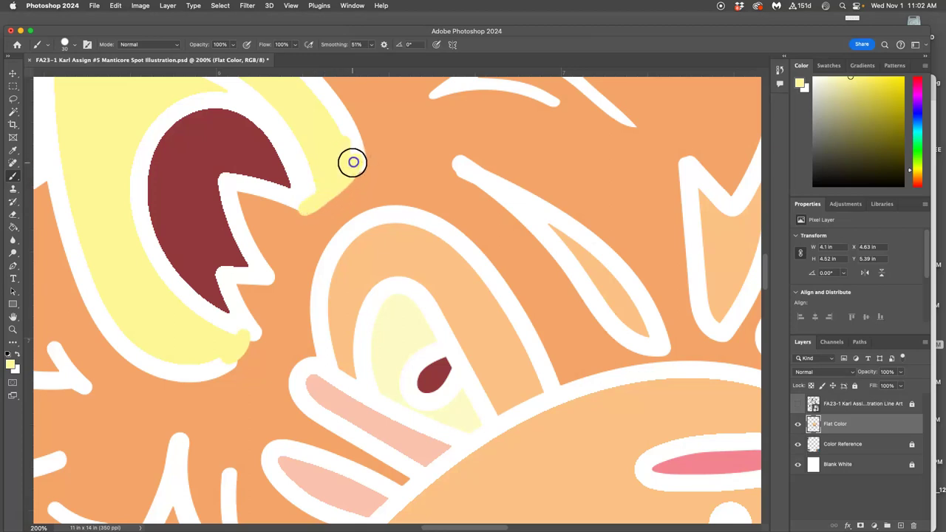
{"action": "mouse_move", "coordinate": [521, 239]}
{"action": "left_mouse_down"}
{"action": "mouse_move", "coordinate": [284, 283]}
{"action": "mouse_move", "coordinate": [15, 283]}
{"action": "left_mouse_up"}
{"action": "mouse_move", "coordinate": [376, 213]}
{"action": "left_mouse_down"}
{"action": "mouse_move", "coordinate": [456, 286]}
{"action": "mouse_move", "coordinate": [473, 323]}
{"action": "left_mouse_up"}
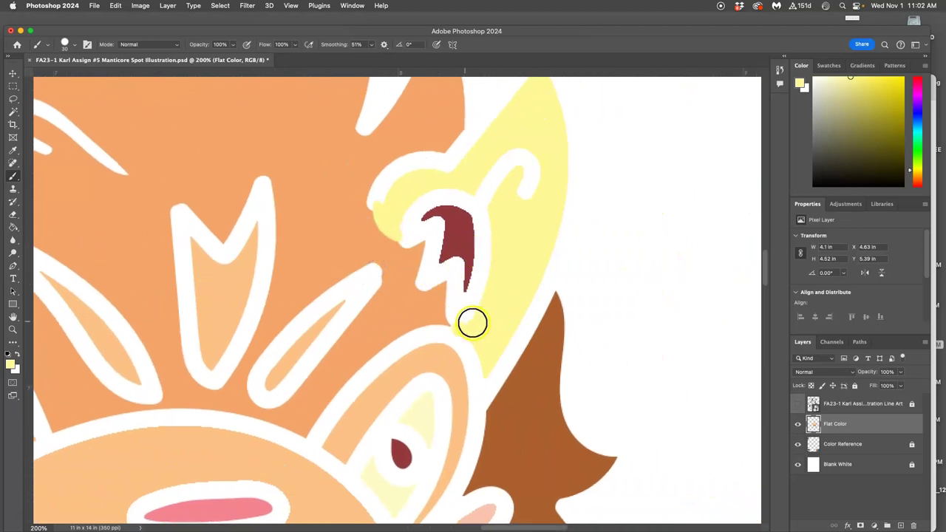
- Sample the grayish tan swatch from the color chart and fill both ears and both eye surrounds with it using the Paint Bucket
{"action": "key", "text": "super+minus"}
{"action": "key", "text": "super+minus"}
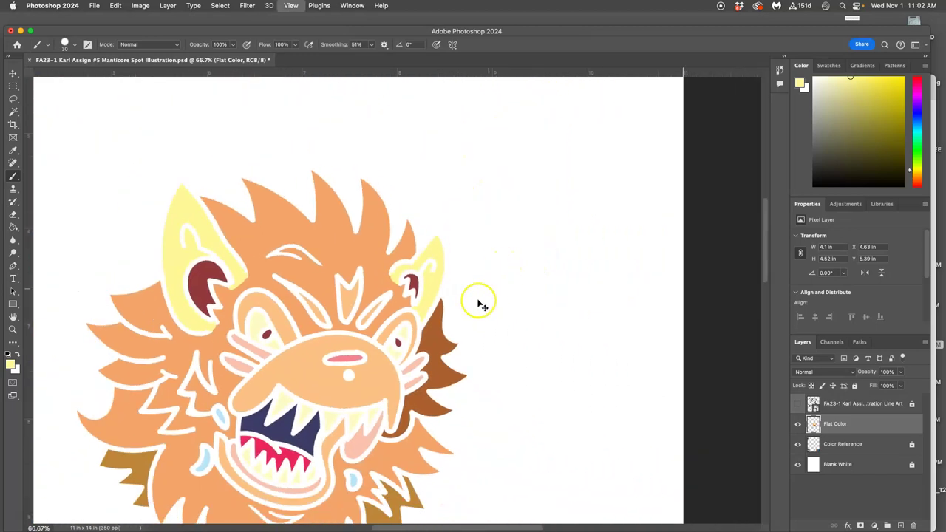
{"action": "key", "text": "super+minus"}
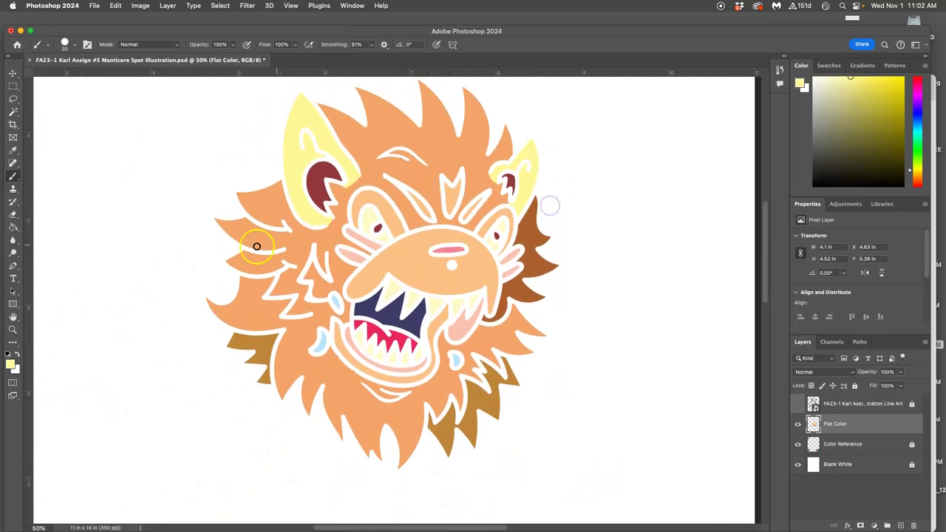
{"action": "key", "text": "super+minus"}
{"action": "key", "text": "super+minus"}
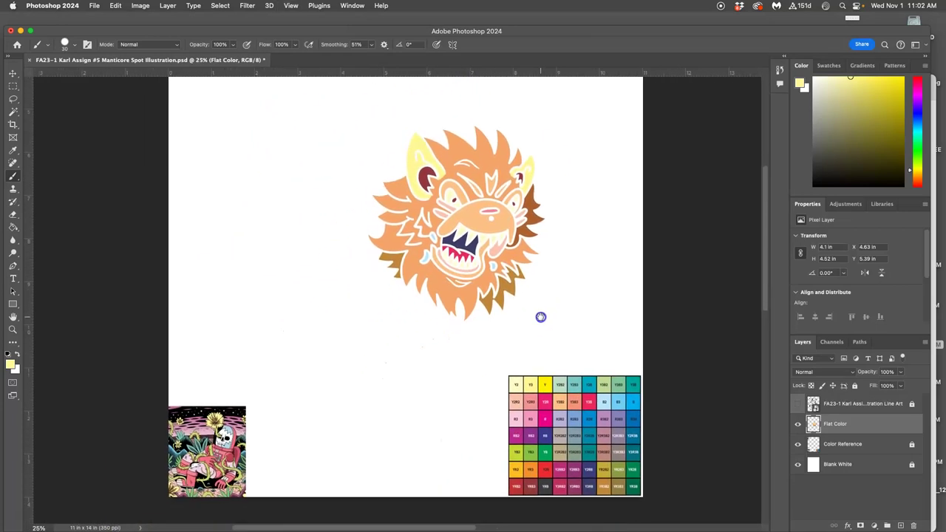
{"action": "left_click", "coordinate": [13, 227]}
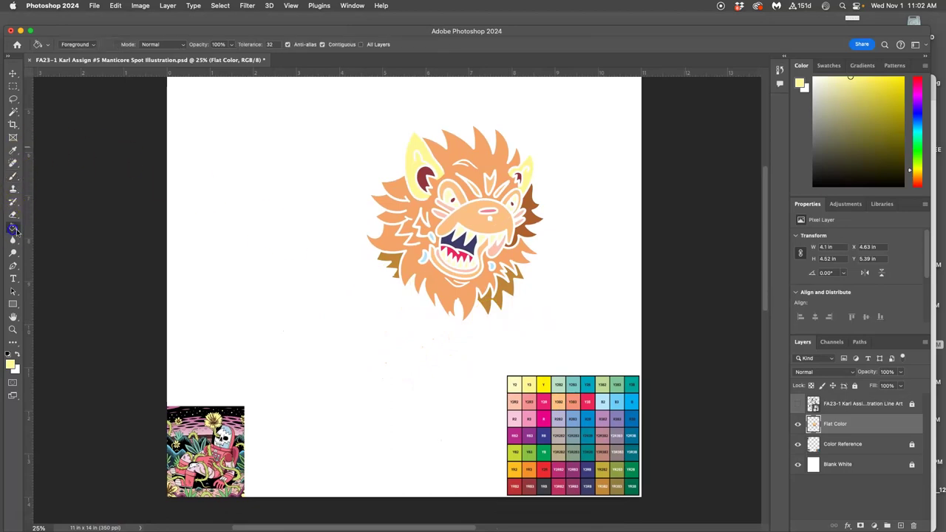
{"action": "left_click", "coordinate": [560, 453], "text": "alt"}
{"action": "left_click", "coordinate": [428, 160]}
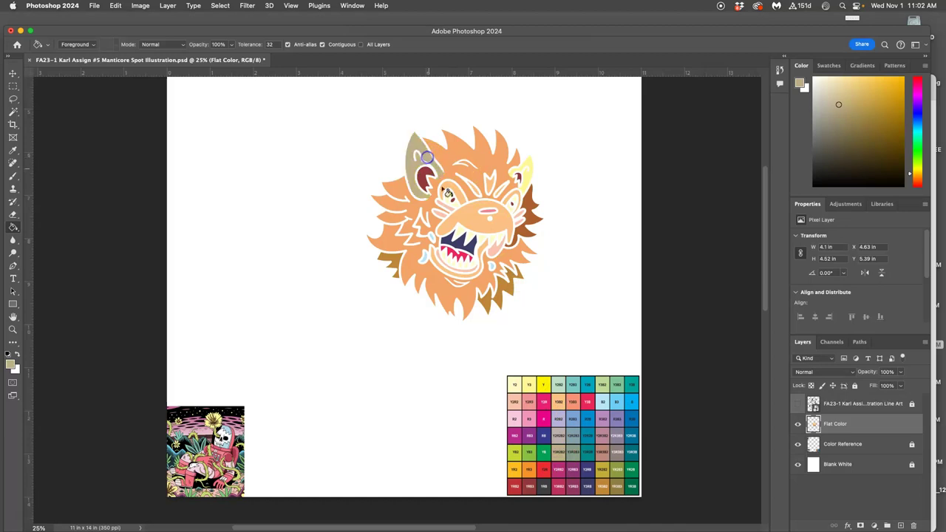
{"action": "left_click", "coordinate": [523, 179]}
{"action": "left_click", "coordinate": [491, 225]}
{"action": "left_click", "coordinate": [457, 193]}
{"action": "left_click", "coordinate": [517, 195]}
- Check the colors against the line art, hide it again, and fill the lip fold and lower cheek stripes with the tan
{"action": "left_click", "coordinate": [799, 404]}
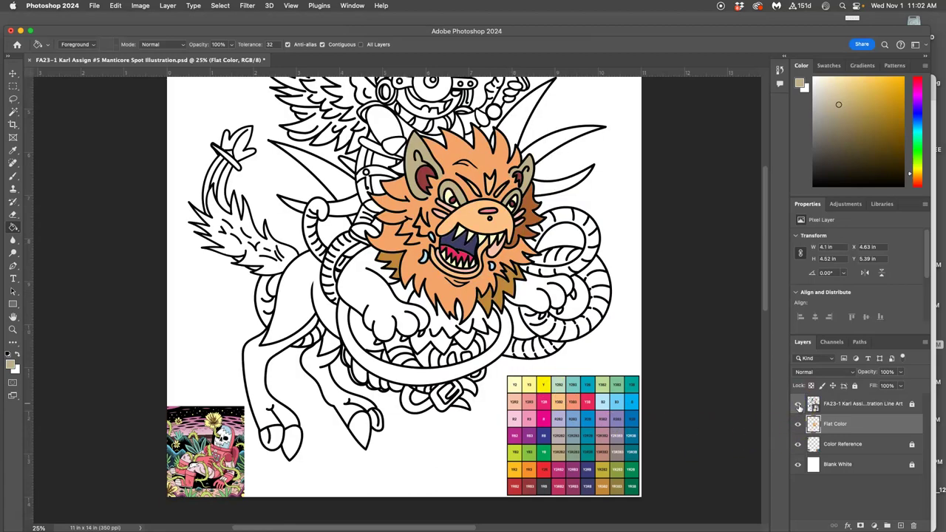
{"action": "left_click", "coordinate": [799, 405]}
{"action": "left_click", "coordinate": [517, 282]}
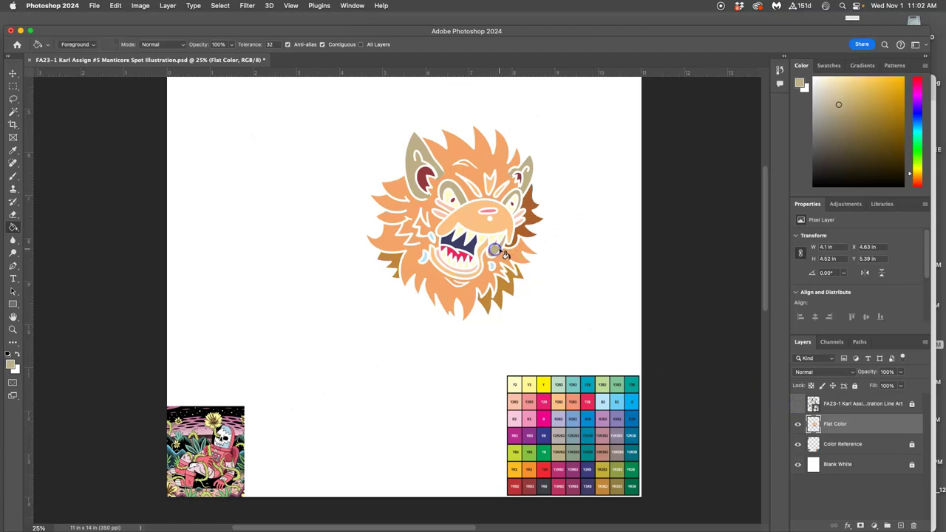
{"action": "left_click", "coordinate": [524, 228]}
{"action": "left_click", "coordinate": [467, 309]}
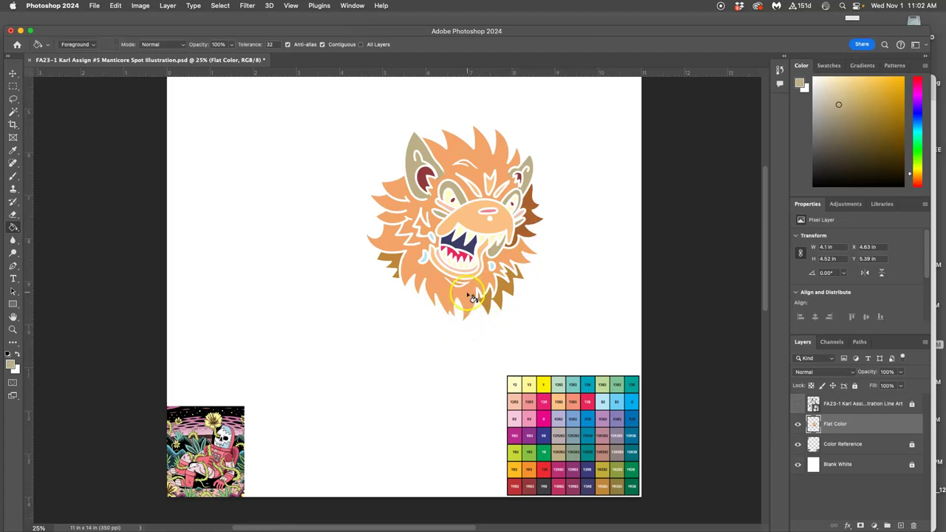
- Close off the jagged fur patch on the cheek beside the muzzle, fill it with the tan, and show the line art layer again
{"action": "scroll", "coordinate": [473, 298], "scroll_direction": "up", "scroll_amount": 3}
{"action": "scroll", "coordinate": [473, 297], "scroll_direction": "down", "scroll_amount": 2}
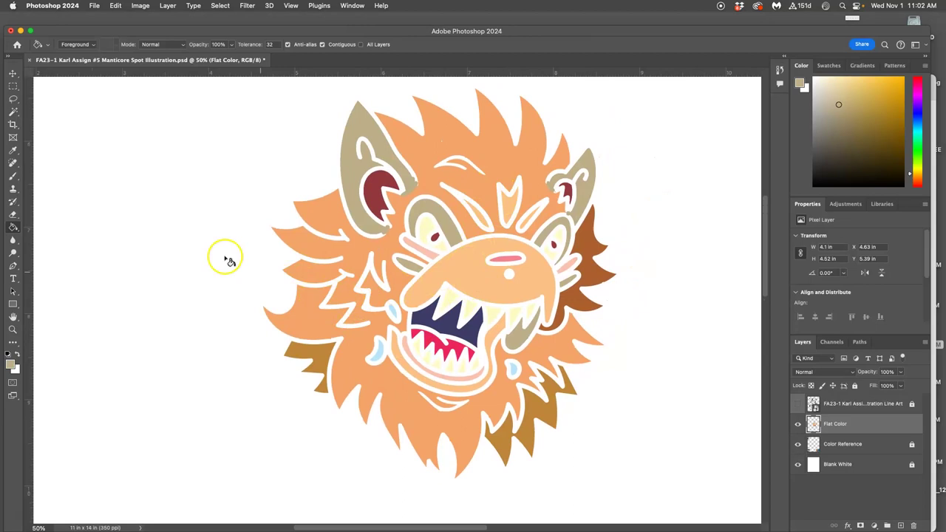
{"action": "left_click", "coordinate": [13, 176]}
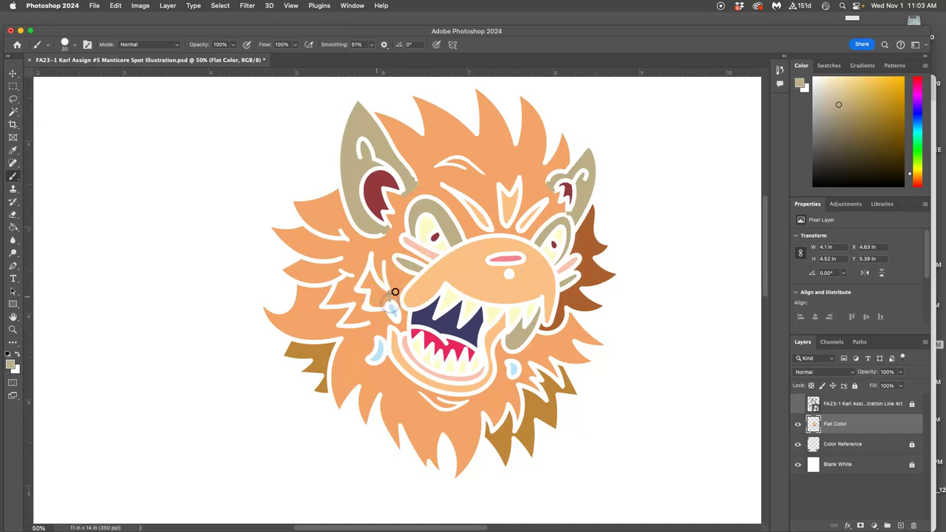
{"action": "left_click", "coordinate": [13, 227]}
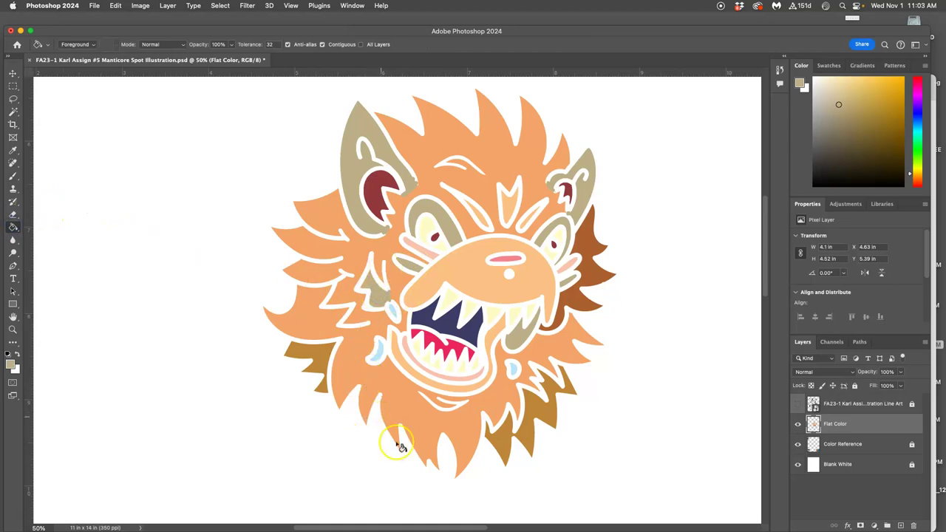
{"action": "left_click", "coordinate": [799, 405]}
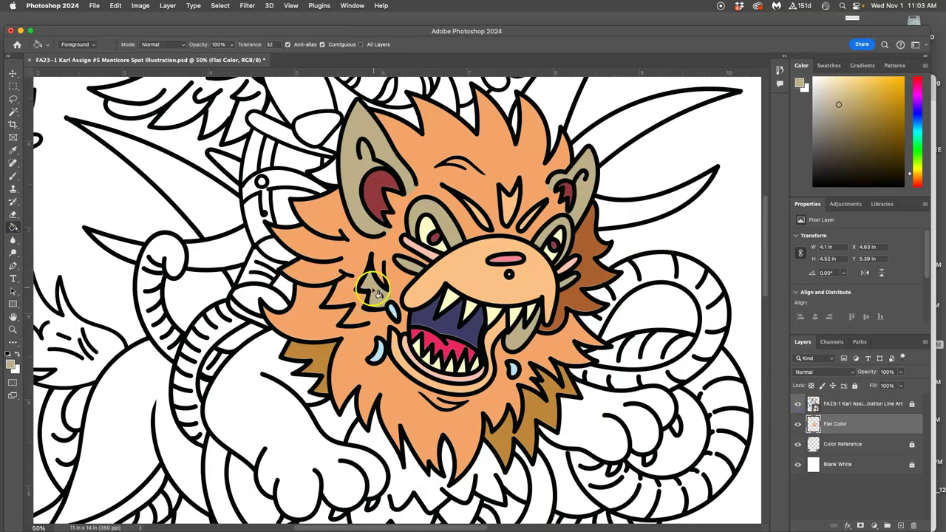
- Brush a zigzag tan boundary in the mane beside the cheek and fill the enclosed fur patch with the Paint Bucket
{"action": "left_click", "coordinate": [469, 329]}
{"action": "left_click", "coordinate": [414, 398]}
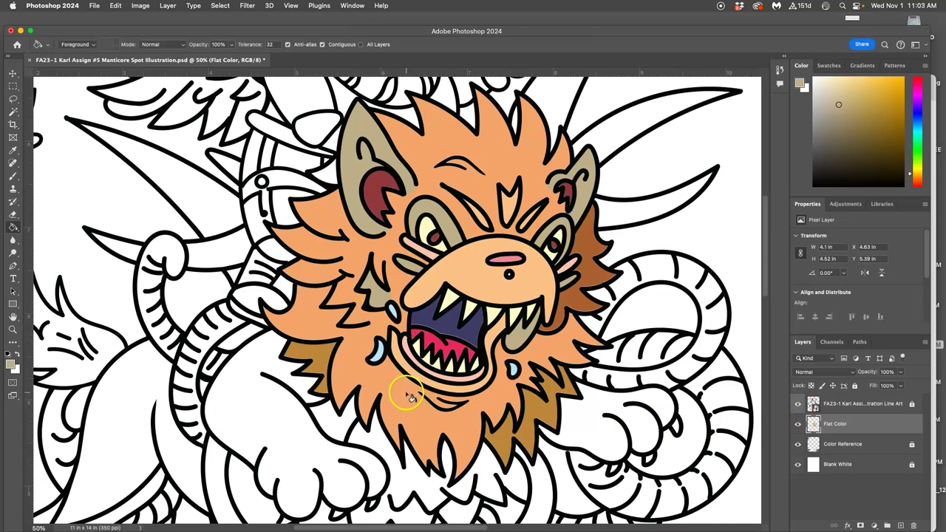
{"action": "left_click", "coordinate": [13, 214]}
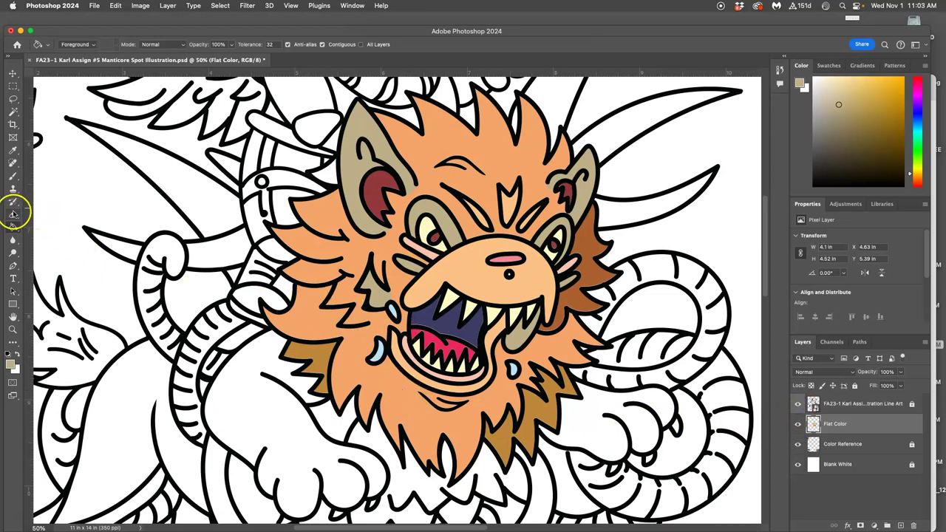
{"action": "left_click", "coordinate": [13, 175]}
{"action": "left_click", "coordinate": [338, 279]}
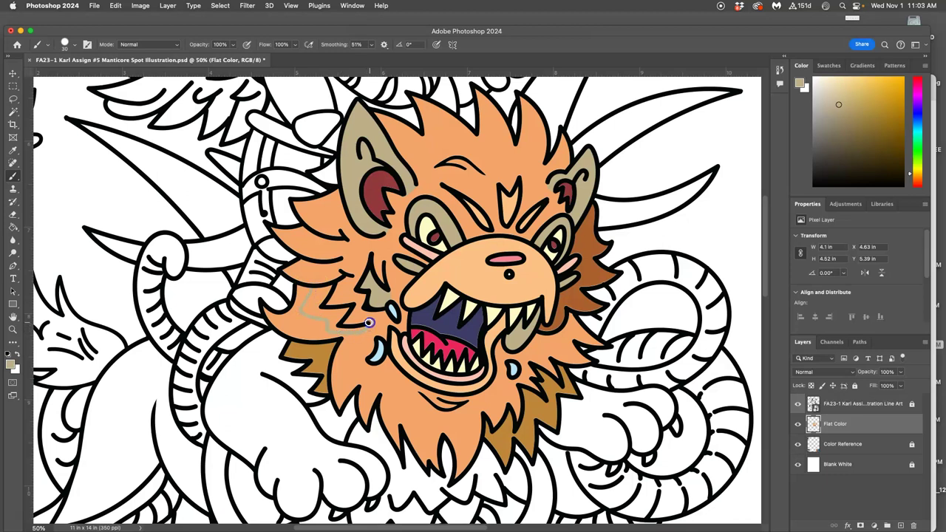
{"action": "left_click", "coordinate": [13, 227]}
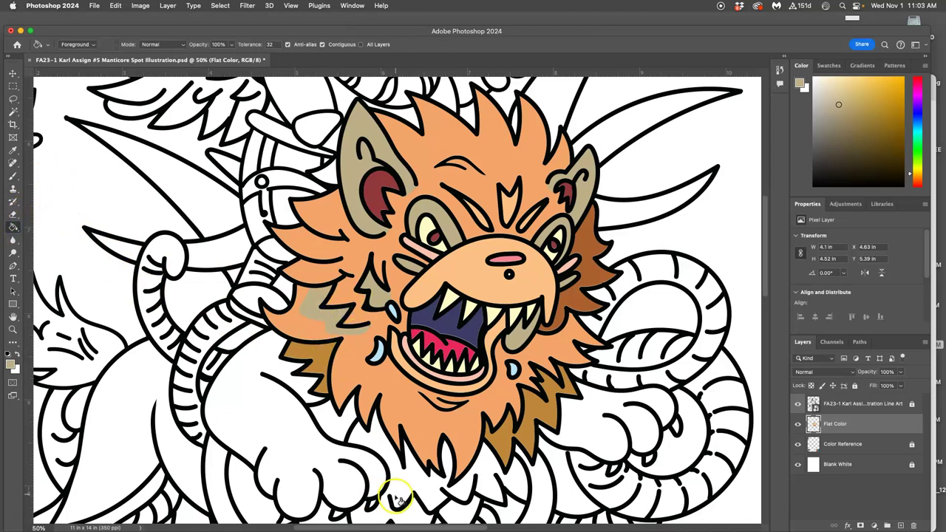
{"action": "left_click", "coordinate": [362, 312]}
{"action": "left_click_drag", "start_coordinate": [437, 438], "coordinate": [440, 409]}
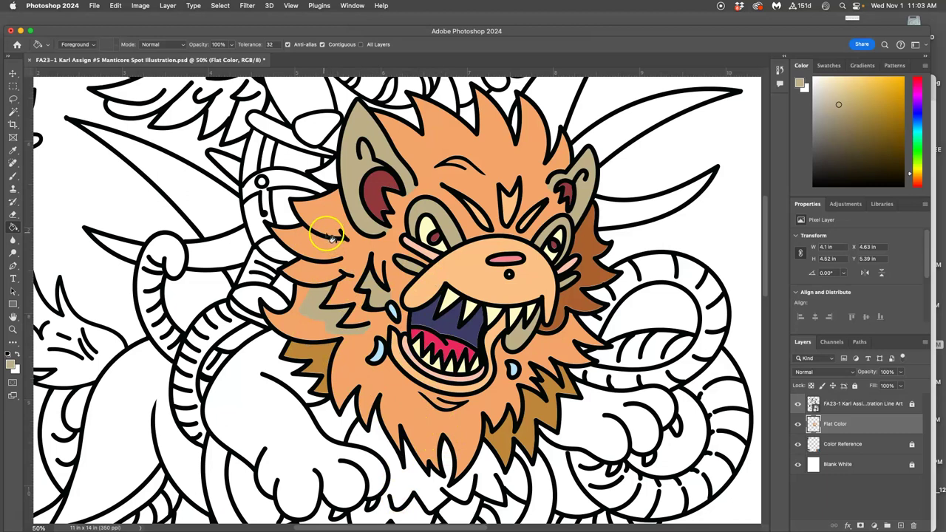
- Brush a tan boundary around the fold below the lower lip and fill the enclosed chin area with the Paint Bucket
{"action": "key", "text": "super+minus"}
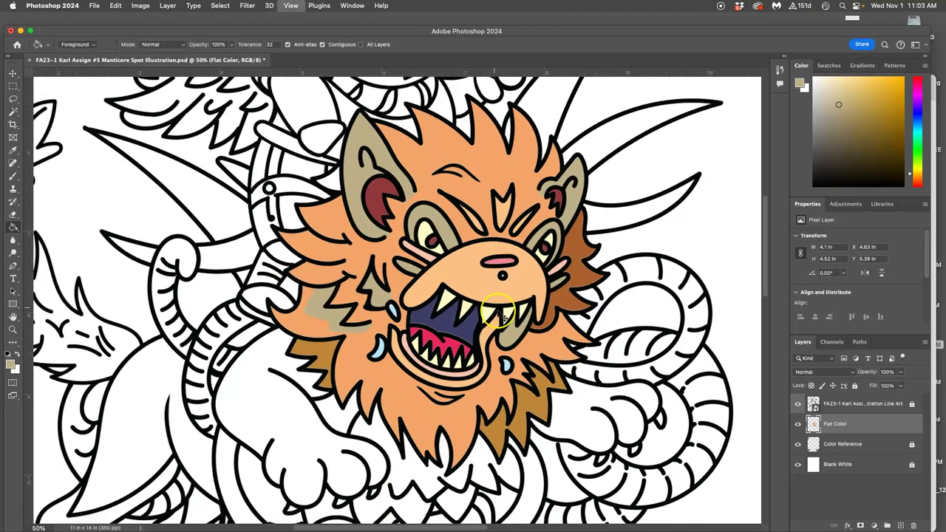
{"action": "left_click_drag", "start_coordinate": [414, 363], "coordinate": [412, 366]}
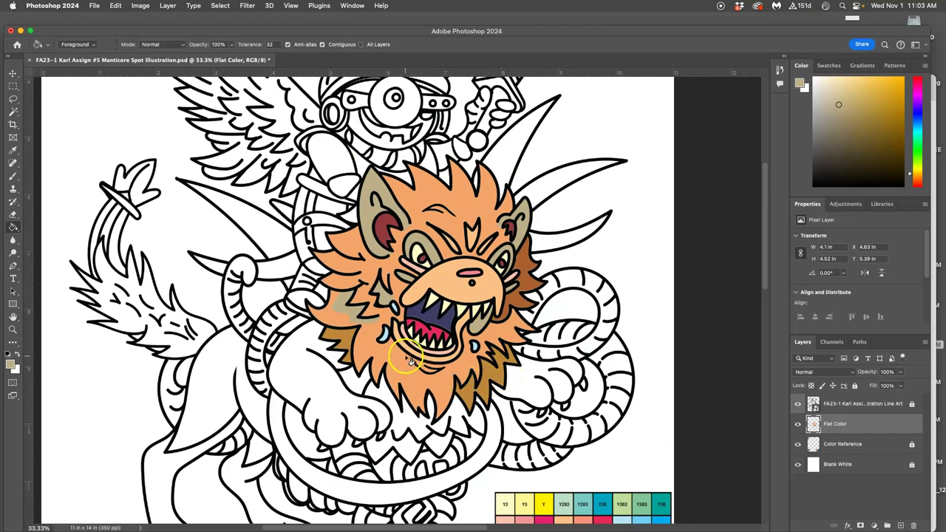
{"action": "left_click", "coordinate": [14, 175]}
{"action": "left_click", "coordinate": [403, 347]}
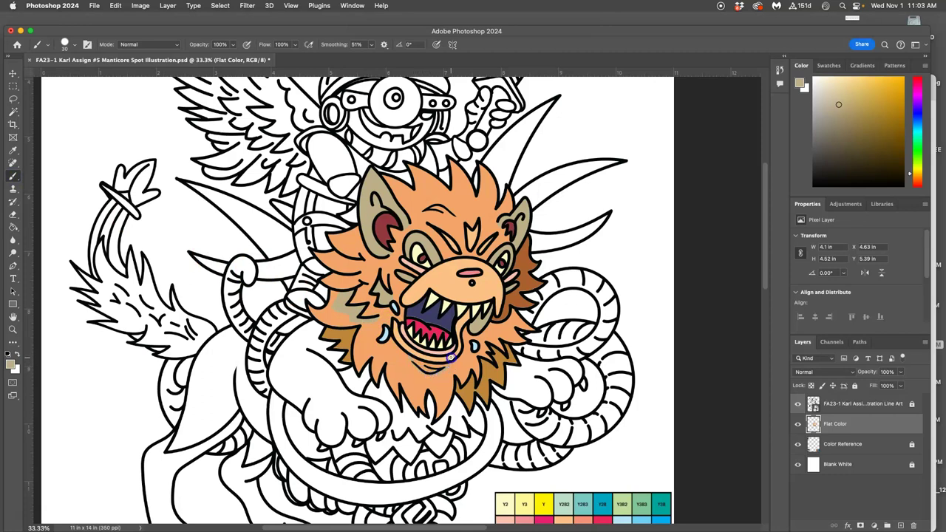
{"action": "left_click", "coordinate": [13, 227]}
{"action": "left_click", "coordinate": [418, 374]}
{"action": "left_click", "coordinate": [424, 367]}
{"action": "left_click", "coordinate": [419, 407]}
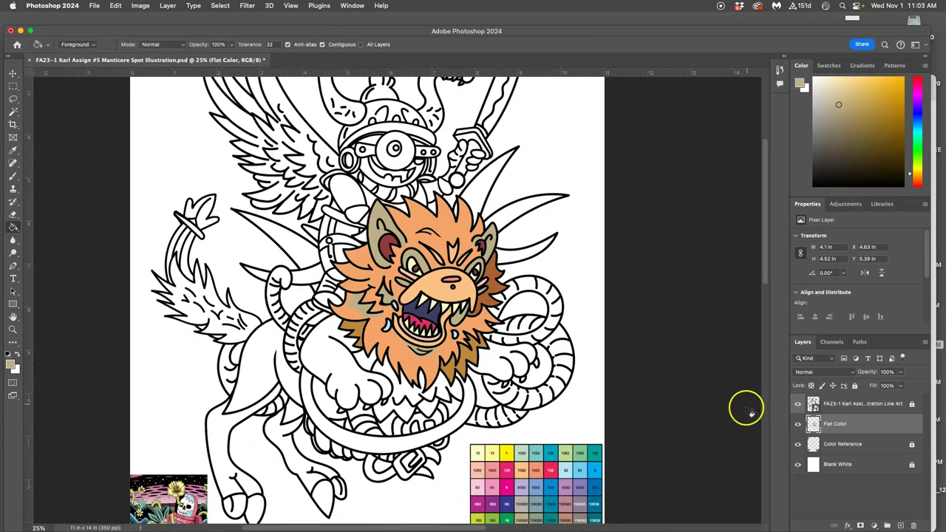
- Hide the line art layer to examine the head's flat colors up close, especially the chin, and show it again
{"action": "left_click", "coordinate": [798, 404]}
{"action": "left_click", "coordinate": [387, 292]}
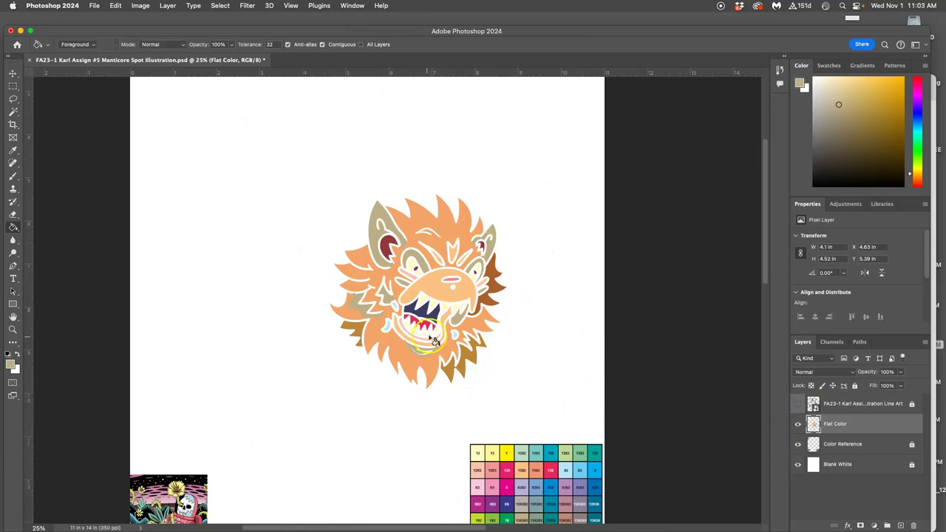
{"action": "key", "text": "super+equal"}
{"action": "key", "text": "super+equal"}
{"action": "key", "text": "super+equal"}
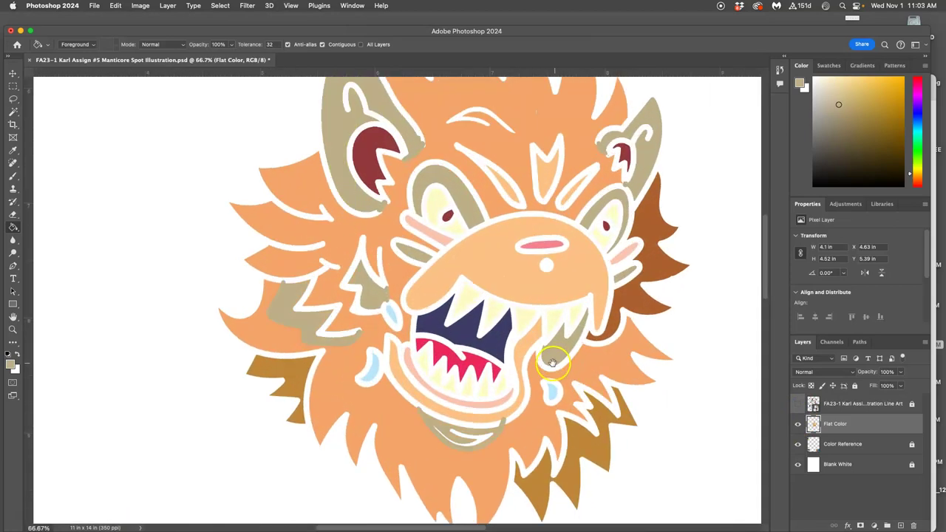
{"action": "scroll", "coordinate": [553, 362], "scroll_direction": "down", "scroll_amount": 5}
{"action": "scroll", "coordinate": [538, 306], "scroll_direction": "up", "scroll_amount": 5}
{"action": "left_click", "coordinate": [798, 404]}
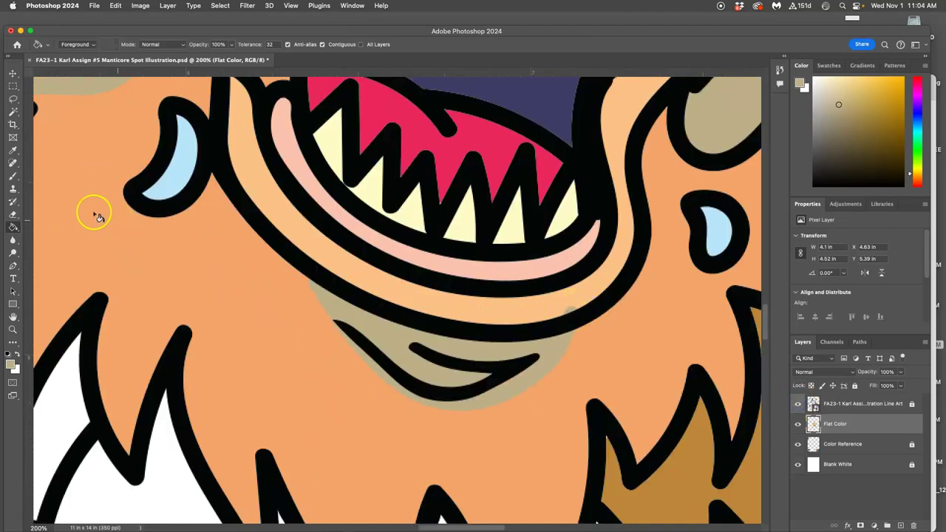
- Sample the orange mane color and brush it over the tan spilling past the chin fold's line art on both sides
{"action": "left_click", "coordinate": [12, 176]}
{"action": "left_click", "coordinate": [542, 311], "text": "alt"}
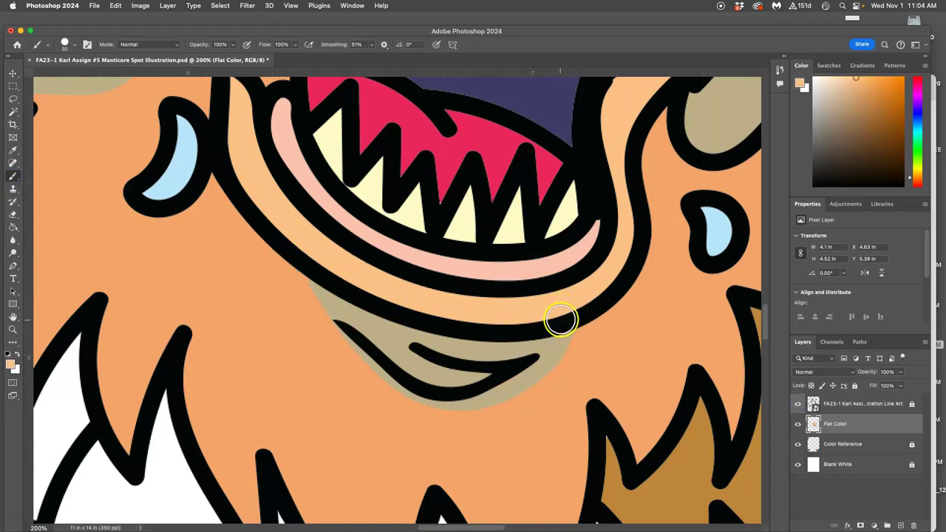
{"action": "left_click", "coordinate": [581, 370], "text": "alt"}
{"action": "left_click_drag", "start_coordinate": [557, 349], "coordinate": [522, 379]}
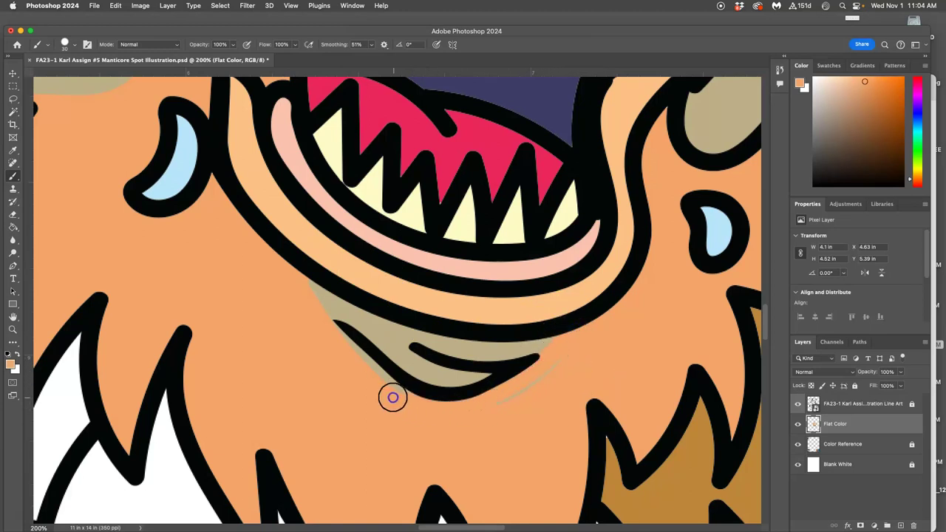
{"action": "mouse_move", "coordinate": [413, 403]}
{"action": "left_mouse_down"}
{"action": "mouse_move", "coordinate": [488, 413]}
{"action": "mouse_move", "coordinate": [529, 393]}
{"action": "mouse_move", "coordinate": [570, 347]}
{"action": "left_mouse_up"}
{"action": "left_click_drag", "start_coordinate": [339, 333], "coordinate": [329, 327]}
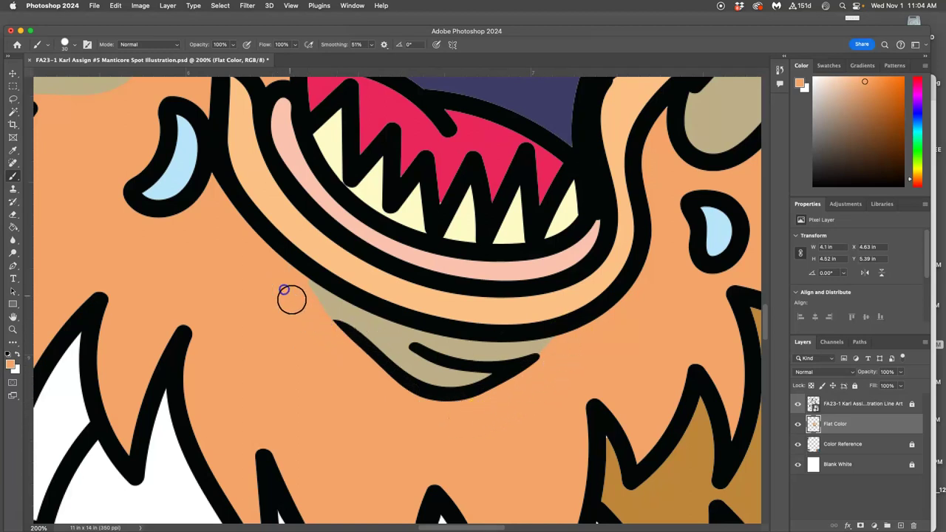
- Sample the tan from the ear, brush it along the open edge of the forehead wrinkle, and fill the wrinkle with the Paint Bucket
{"action": "key", "text": "super+minus"}
{"action": "key", "text": "super+minus"}
{"action": "key", "text": "super+minus"}
{"action": "key", "text": "super+minus"}
{"action": "key", "text": "super+minus"}
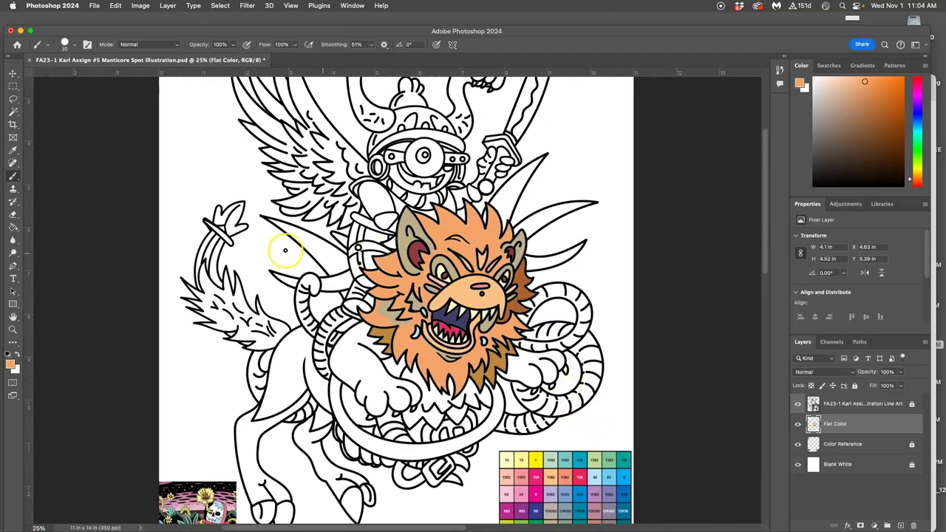
{"action": "key", "text": "super+plus"}
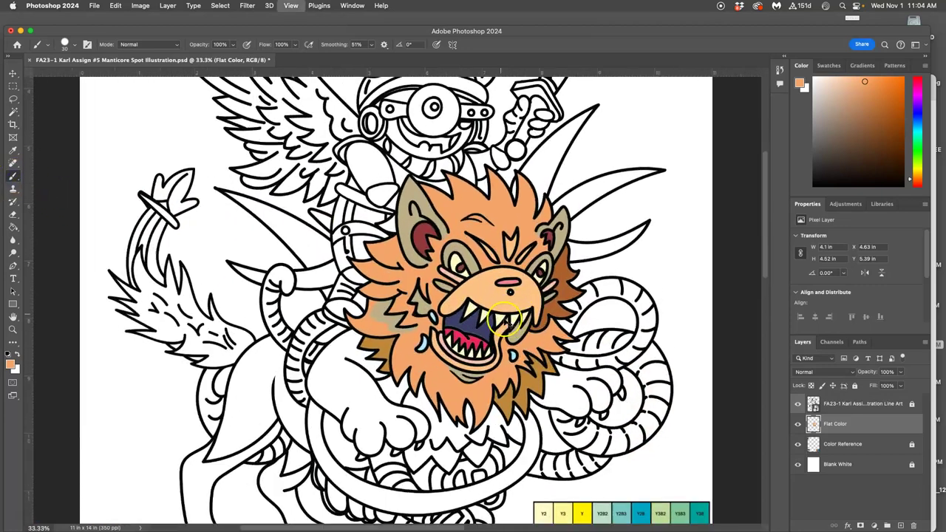
{"action": "key", "text": "super+plus"}
{"action": "key", "text": "super+plus"}
{"action": "scroll", "coordinate": [414, 296], "scroll_direction": "up", "scroll_amount": 3}
{"action": "scroll", "coordinate": [414, 296], "scroll_direction": "right", "scroll_amount": 5}
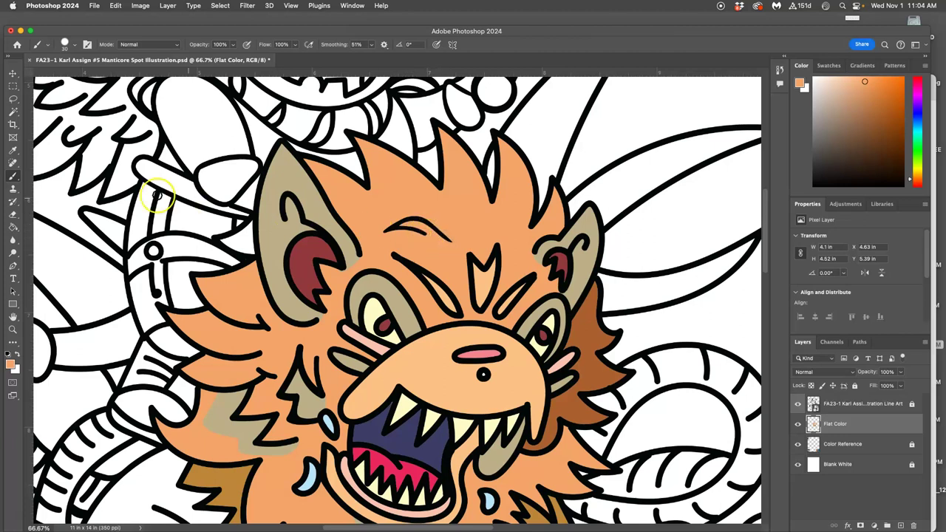
{"action": "left_click", "coordinate": [274, 241], "text": "alt"}
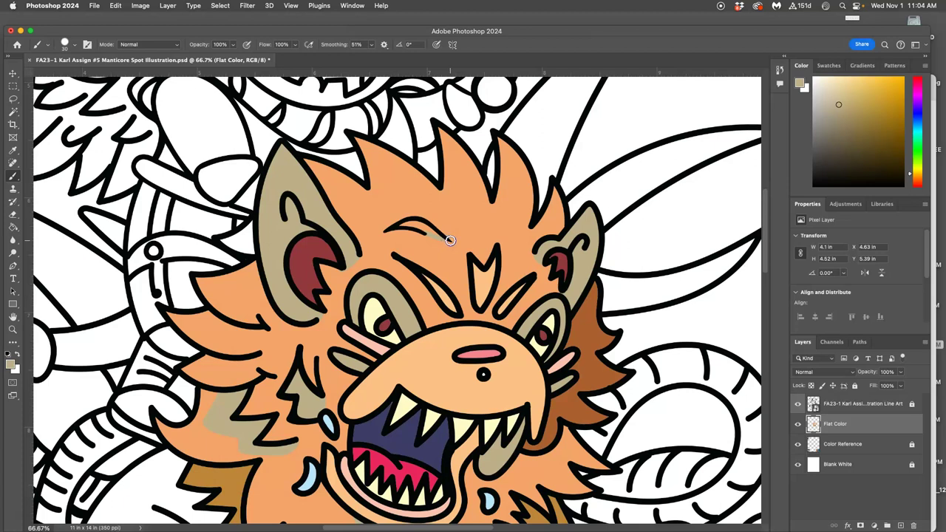
{"action": "left_click", "coordinate": [13, 227]}
{"action": "left_click", "coordinate": [425, 232]}
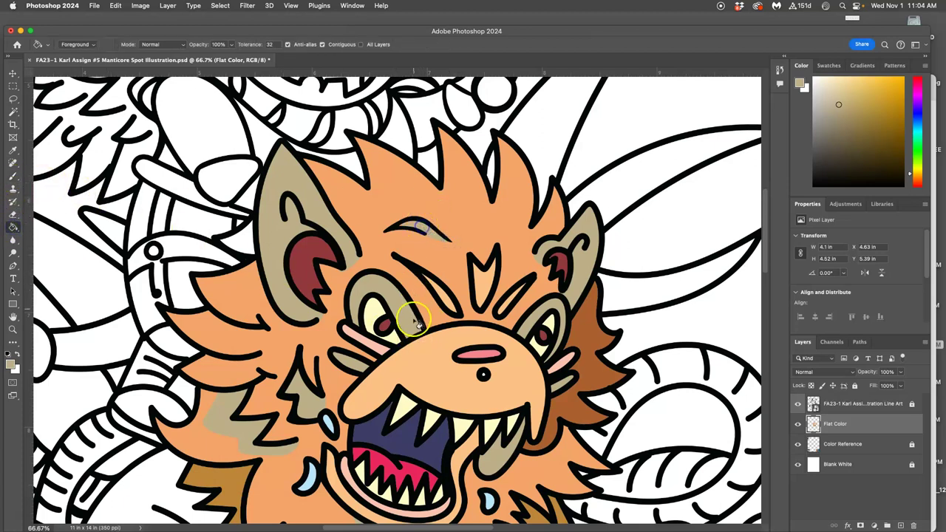
- Save the illustration file, and toggle the line art layer off and on to check the flat colors
{"action": "key", "text": "super+minus"}
{"action": "key", "text": "super+minus"}
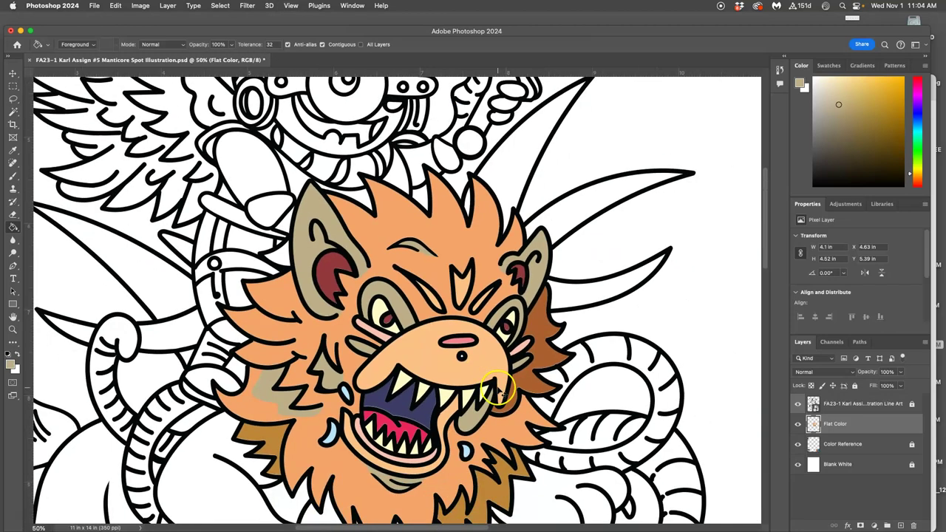
{"action": "left_click_drag", "start_coordinate": [494, 390], "coordinate": [522, 330]}
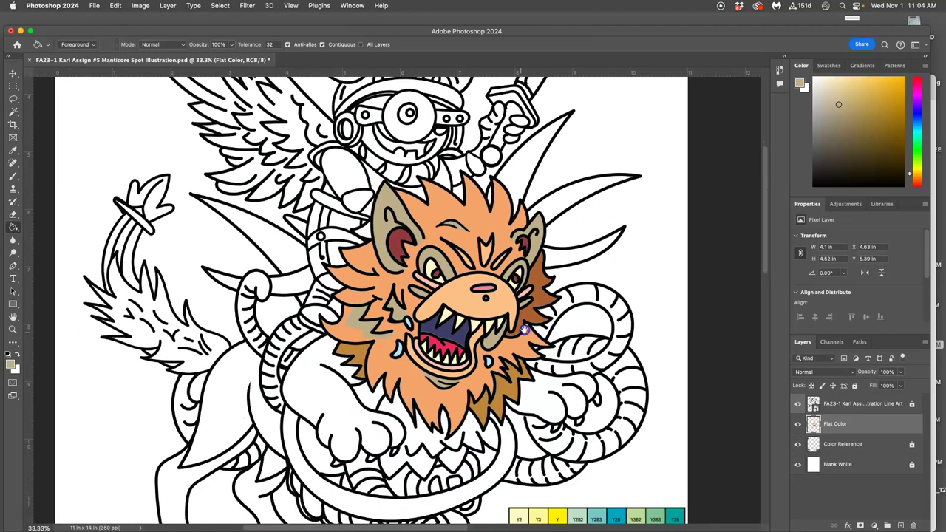
{"action": "scroll", "coordinate": [522, 330], "scroll_direction": "left", "scroll_amount": 5}
{"action": "scroll", "coordinate": [522, 330], "scroll_direction": "down", "scroll_amount": 3}
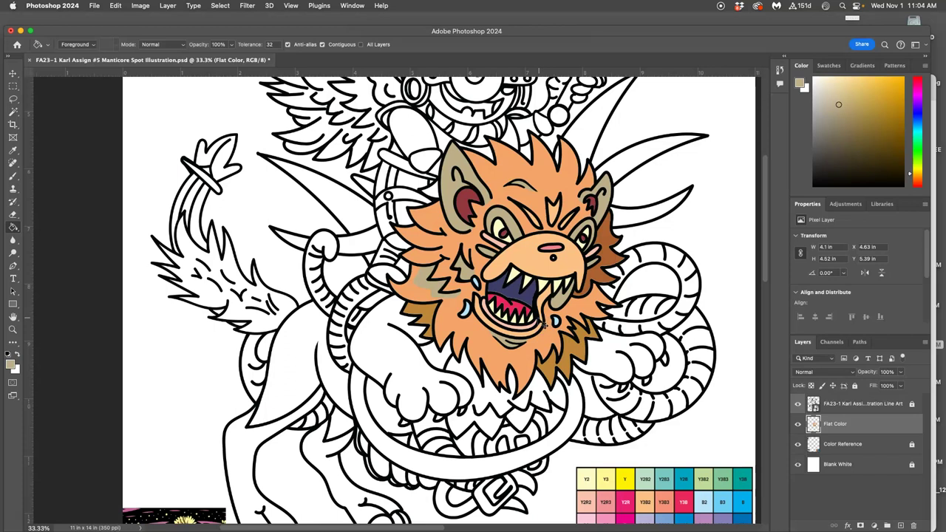
{"action": "key", "text": "super+minus"}
{"action": "key", "text": "super+minus"}
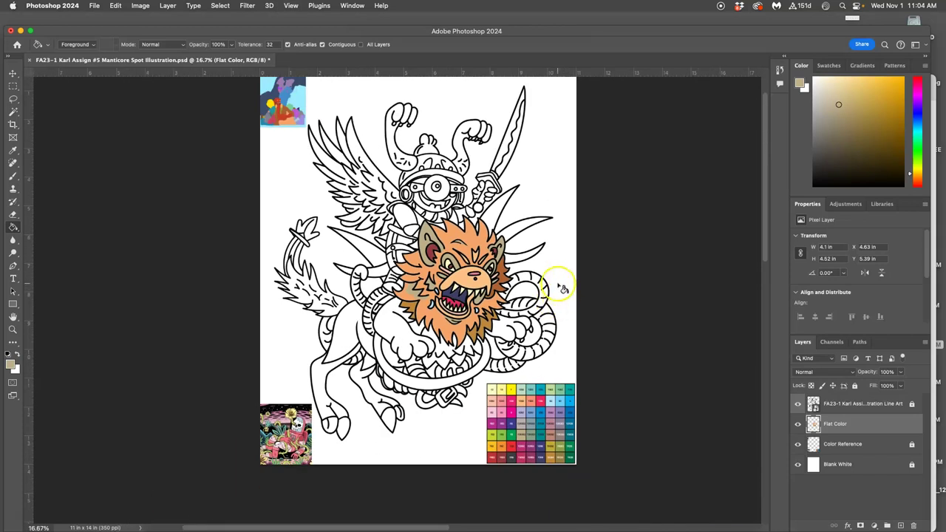
{"action": "key", "text": "super+s"}
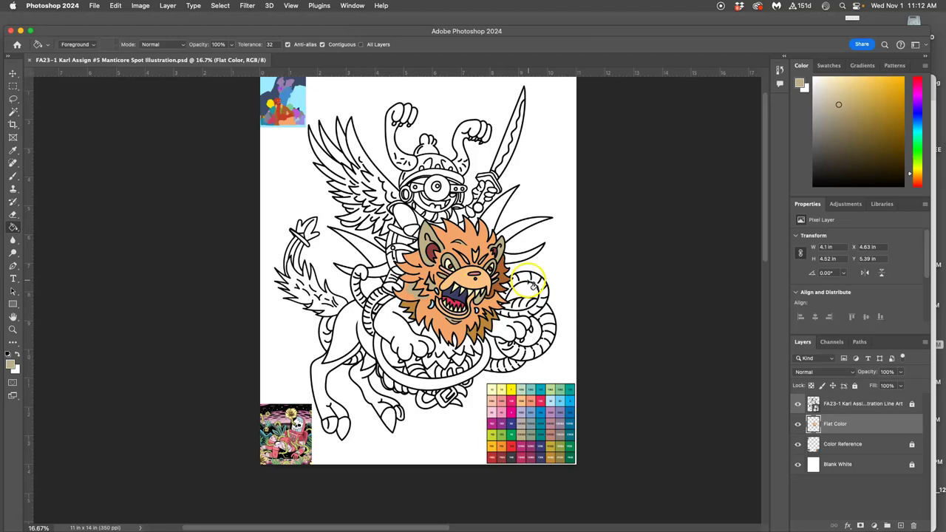
{"action": "left_click", "coordinate": [798, 405]}
{"action": "left_click", "coordinate": [798, 404]}
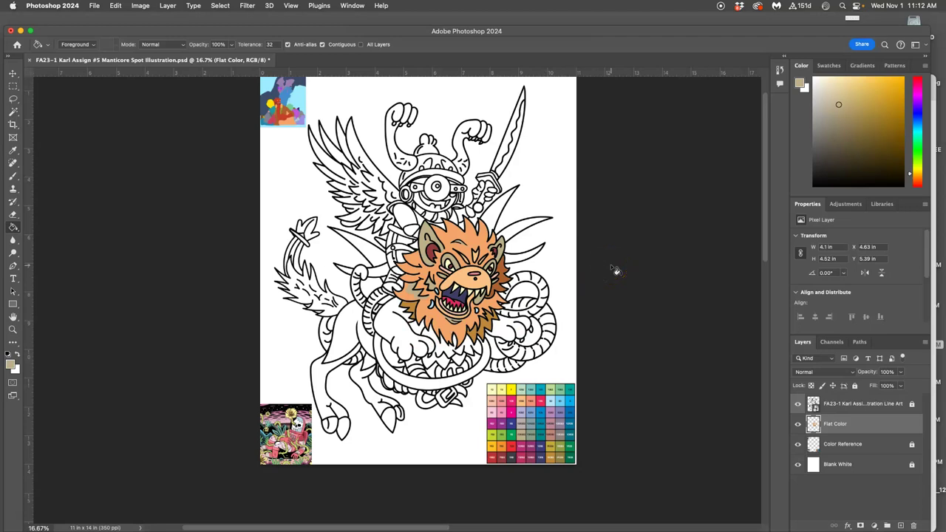
- On the line art layer, select the manticore's front leg, haunch, far paw and belly regions together with the Magic Wand
{"action": "left_click", "coordinate": [847, 406]}
{"action": "left_click", "coordinate": [13, 111]}
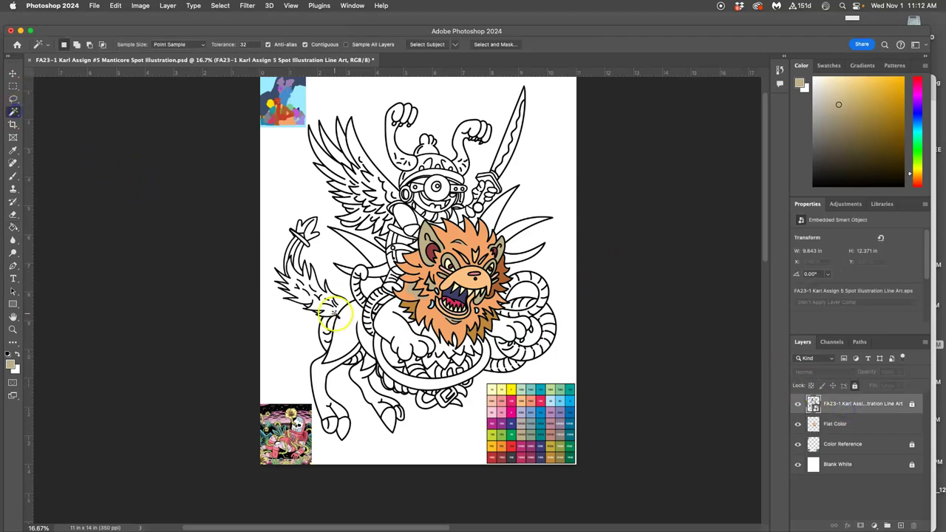
{"action": "left_click", "coordinate": [396, 328]}
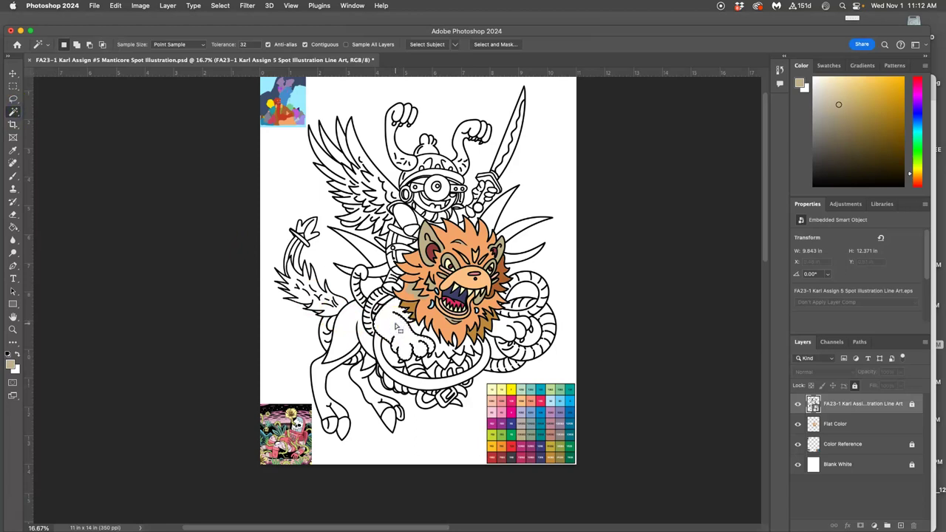
{"action": "left_click", "coordinate": [345, 330], "text": "shift"}
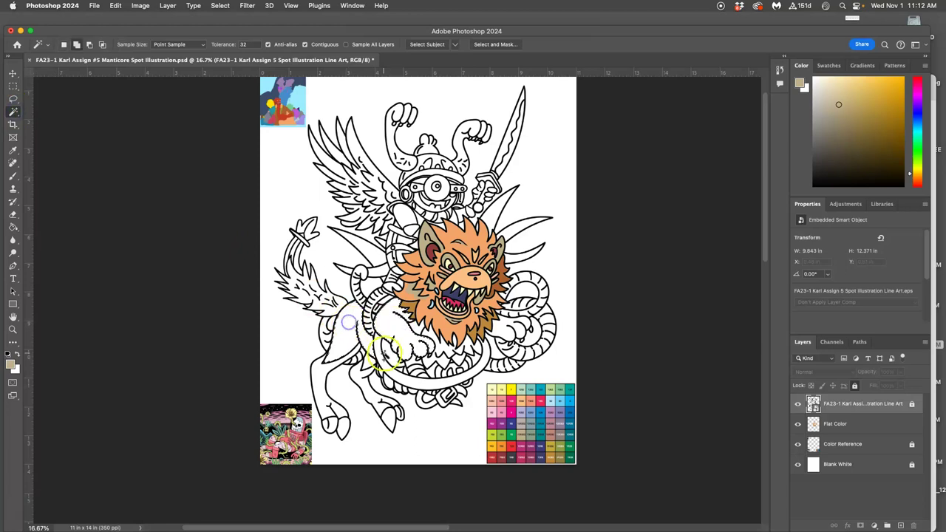
{"action": "left_click", "coordinate": [503, 329], "text": "shift"}
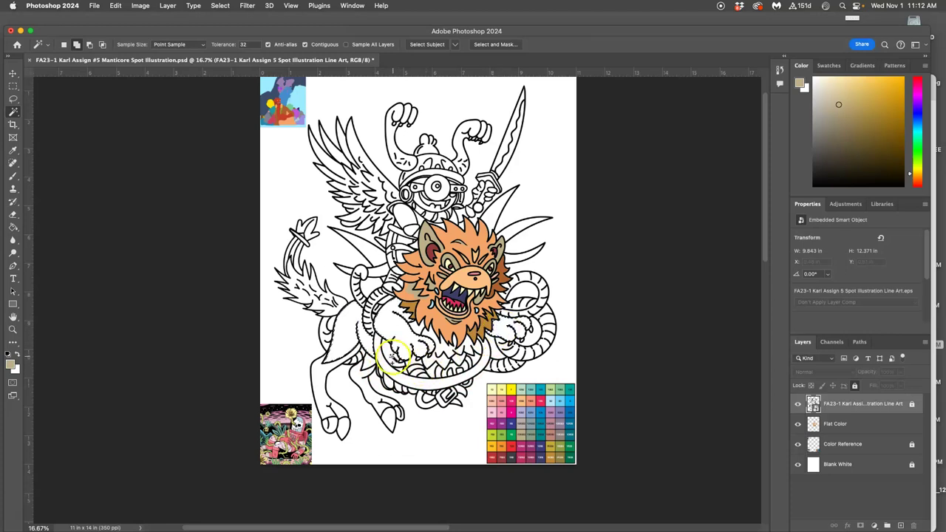
{"action": "left_click", "coordinate": [418, 329]}
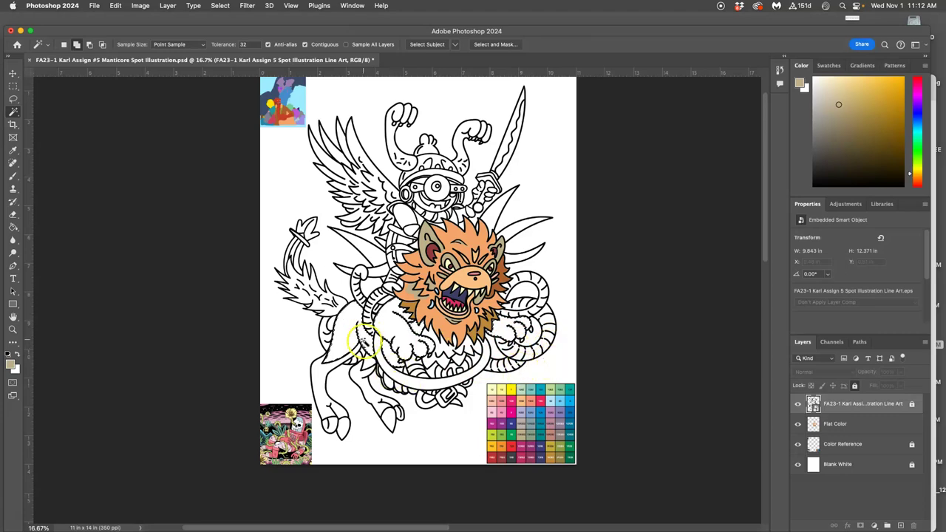
{"action": "scroll", "coordinate": [374, 322], "scroll_direction": "up", "scroll_amount": 5}
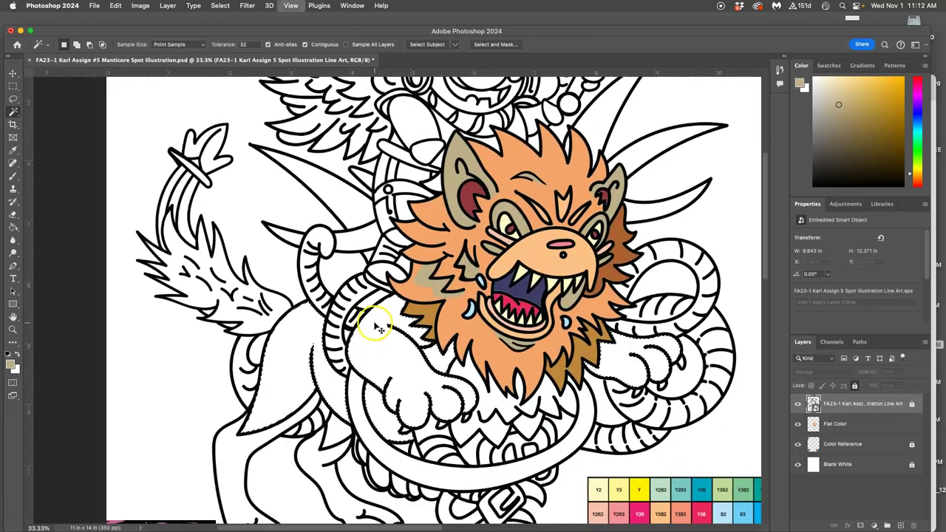
{"action": "left_click", "coordinate": [325, 347], "text": "shift"}
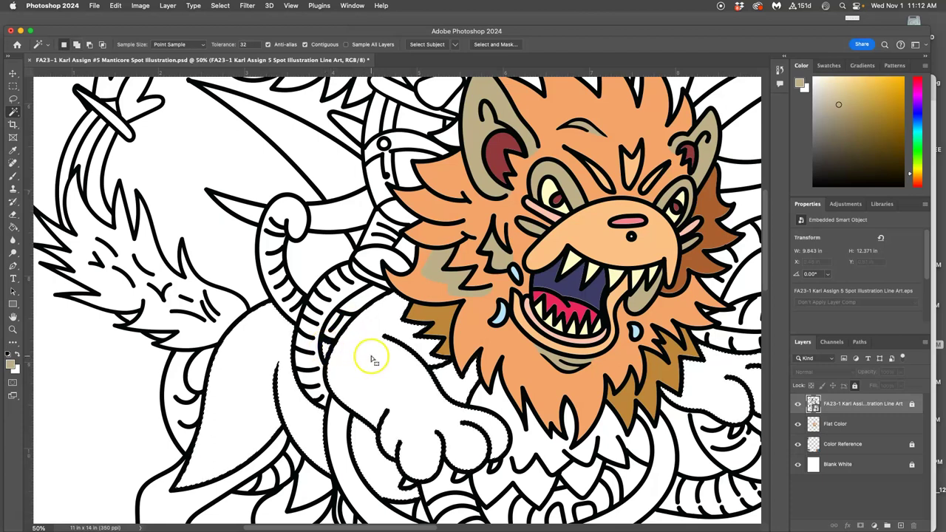
- On the Flat Color layer, fill the selected leg, haunch, paw and belly regions with the light orange from the color reference using the Paint Bucket
{"action": "key", "text": "super+minus"}
{"action": "key", "text": "super+minus"}
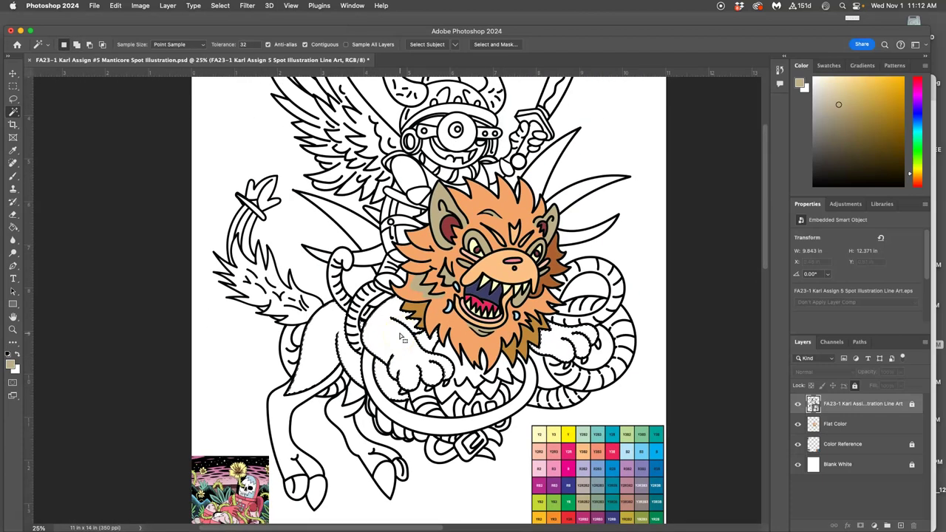
{"action": "left_click", "coordinate": [532, 132], "text": "shift"}
{"action": "scroll", "coordinate": [287, 227], "scroll_direction": "up", "scroll_amount": 5}
{"action": "scroll", "coordinate": [287, 227], "scroll_direction": "left", "scroll_amount": 2}
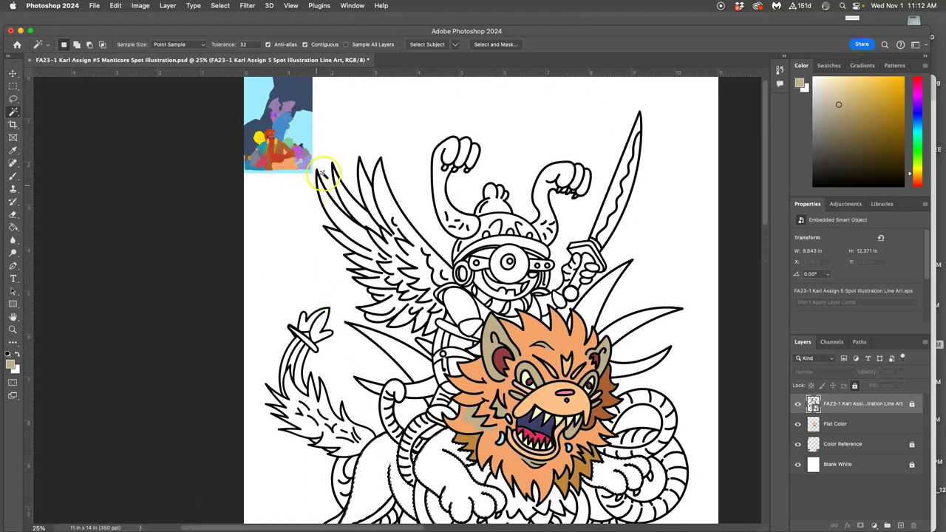
{"action": "scroll", "coordinate": [327, 159], "scroll_direction": "up", "scroll_amount": 2}
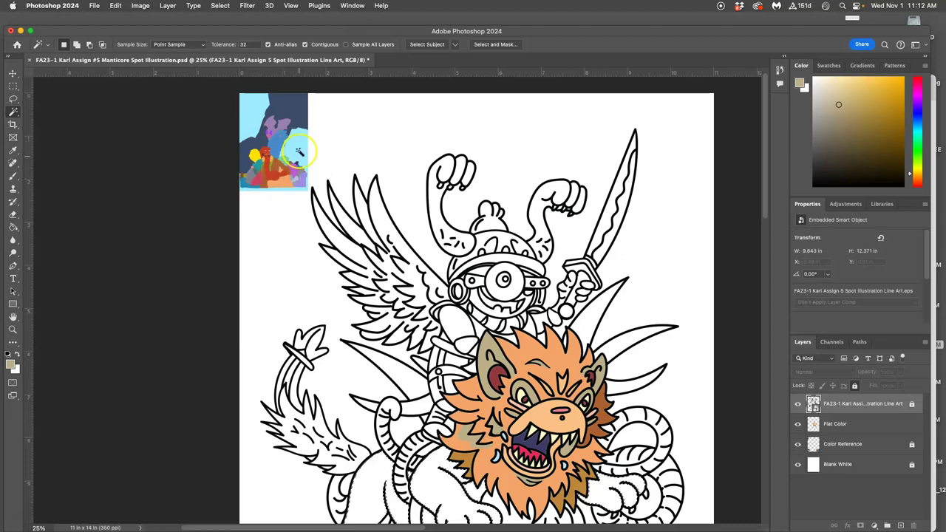
{"action": "scroll", "coordinate": [315, 194], "scroll_direction": "down", "scroll_amount": 5}
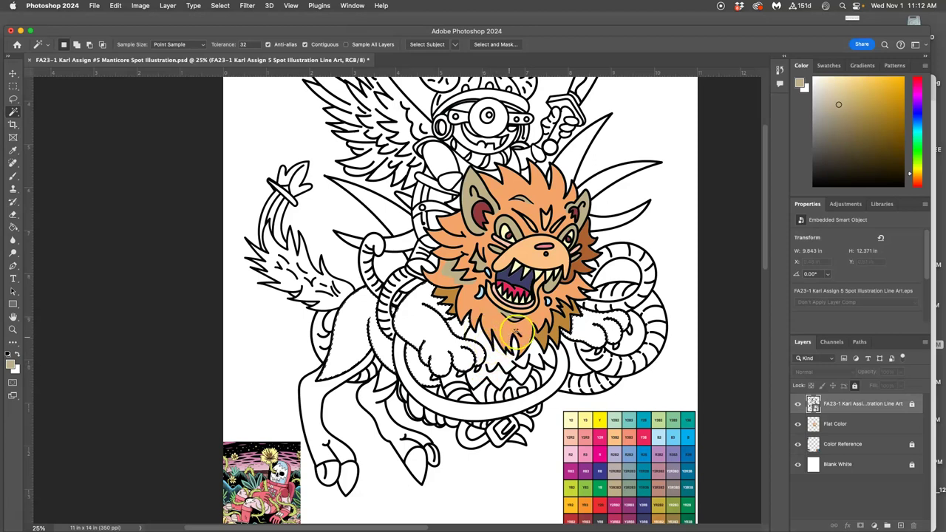
{"action": "left_click", "coordinate": [13, 227]}
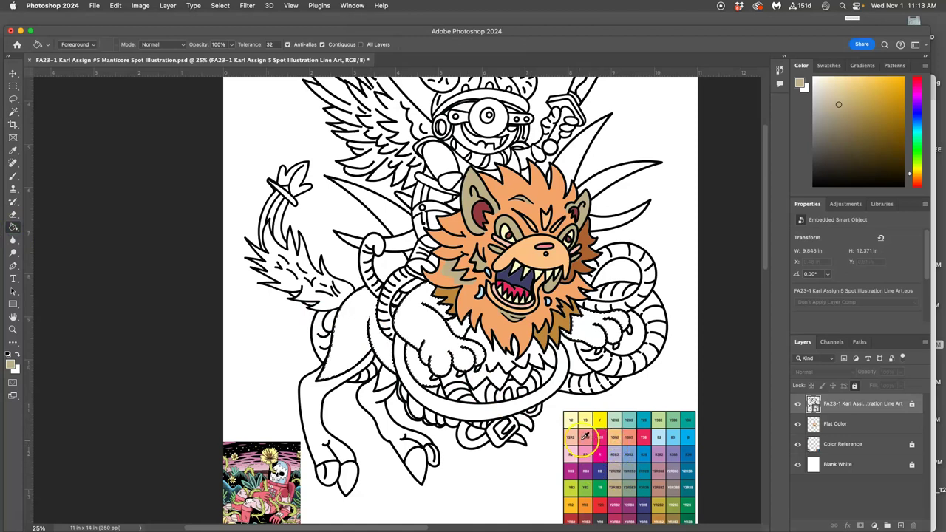
{"action": "left_click", "coordinate": [614, 437], "text": "alt"}
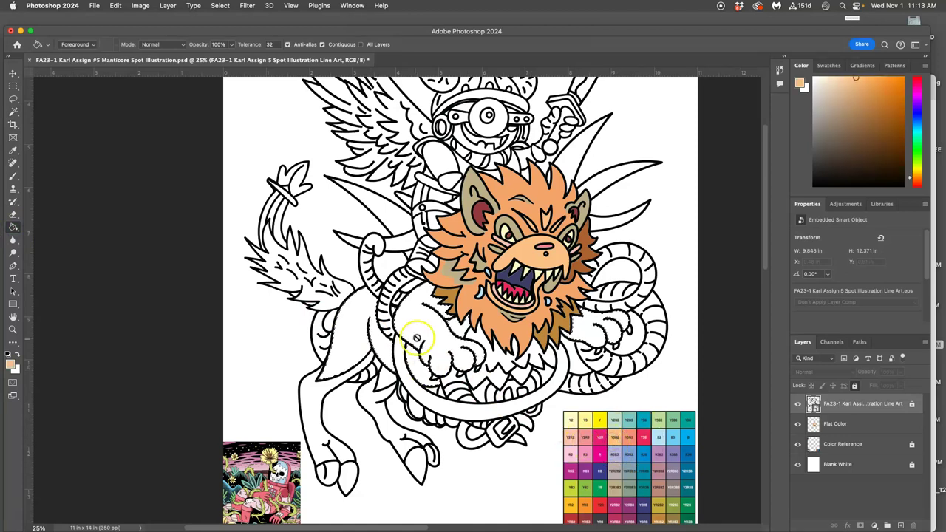
{"action": "left_click", "coordinate": [816, 423]}
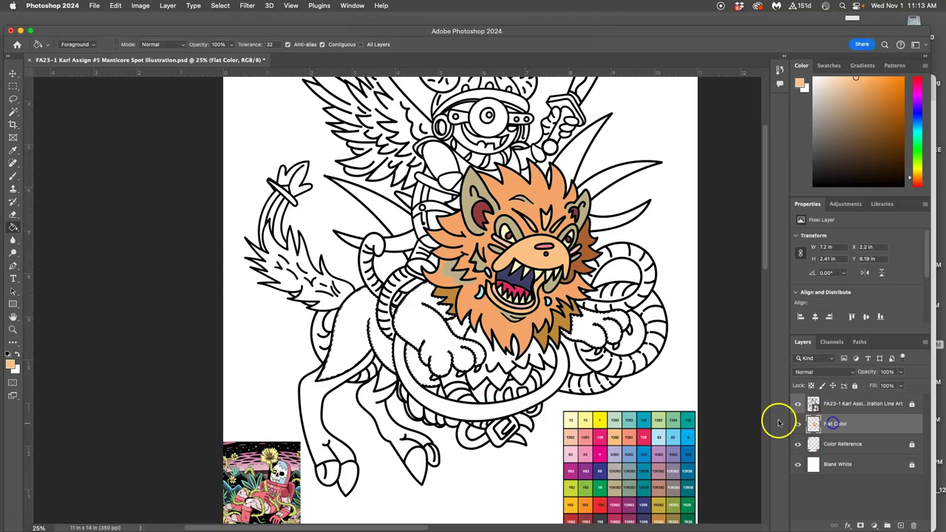
{"action": "left_click", "coordinate": [439, 329]}
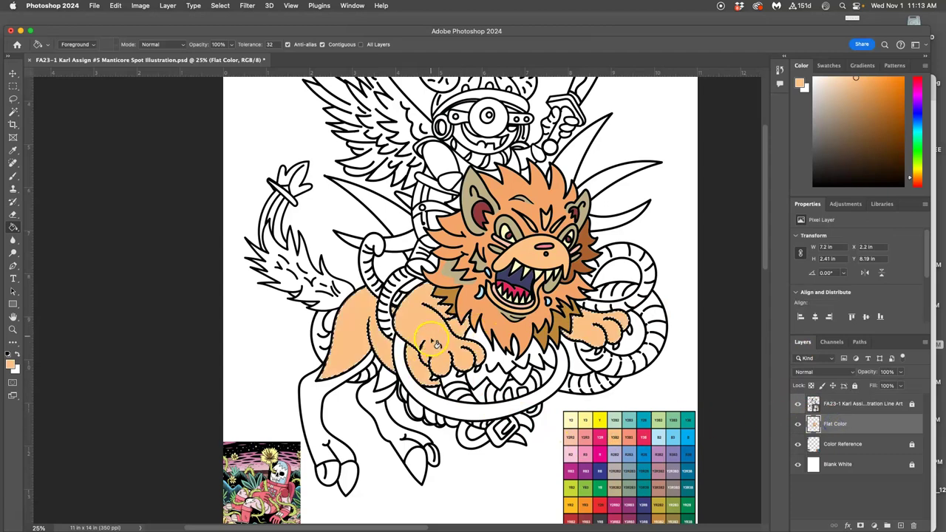
- Sample the light pink reference swatch and refill the manticore's front leg, far paw, haunch and belly with it
{"action": "left_click", "coordinate": [570, 437], "text": "alt"}
{"action": "left_click", "coordinate": [439, 346]}
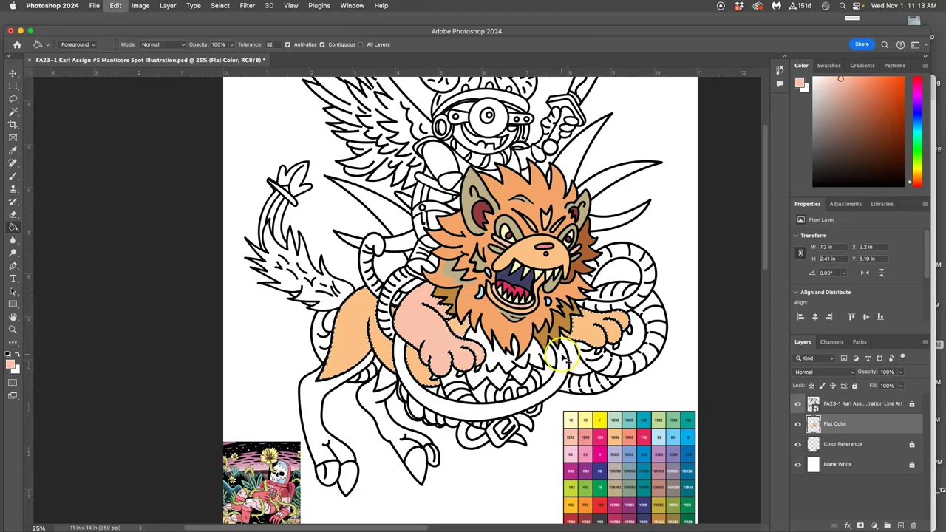
{"action": "left_click", "coordinate": [591, 337]}
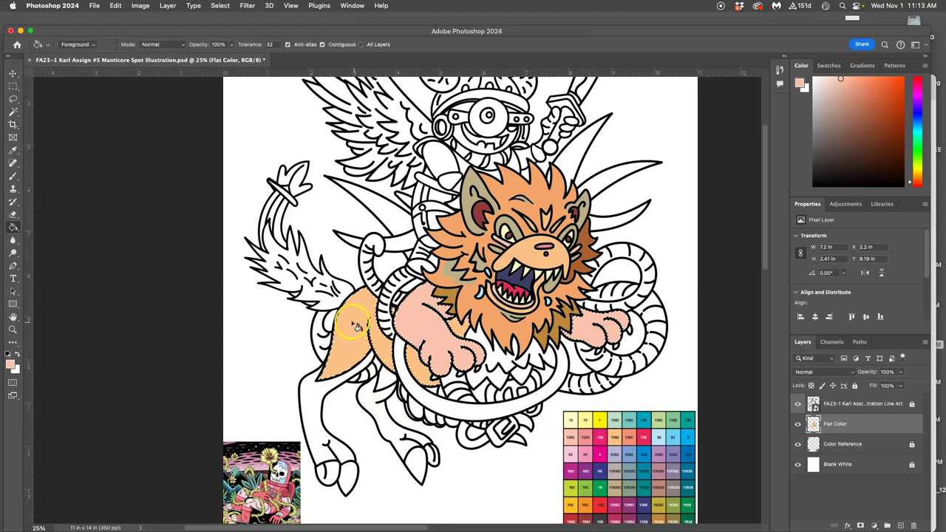
{"action": "left_click", "coordinate": [459, 332]}
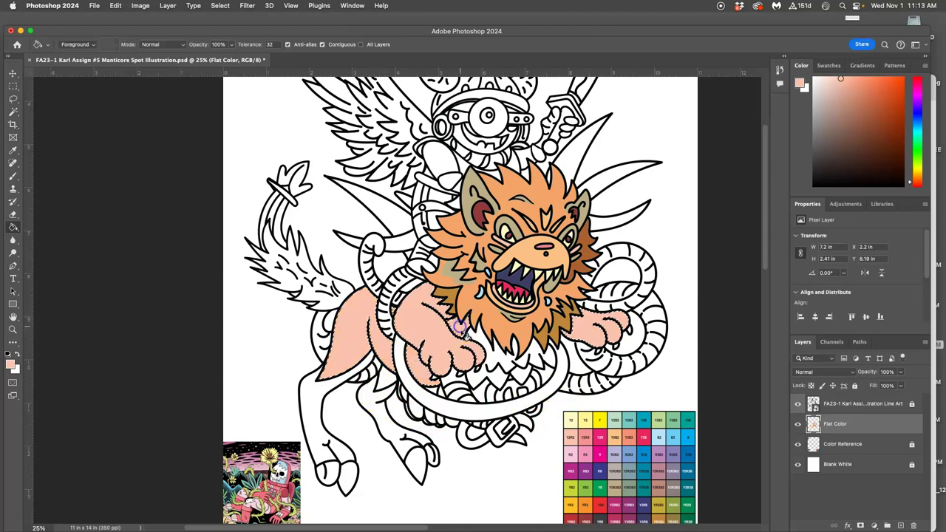
- Sample the light orange reference swatch again and refill only the front leg and the far paw
{"action": "left_click", "coordinate": [605, 440]}
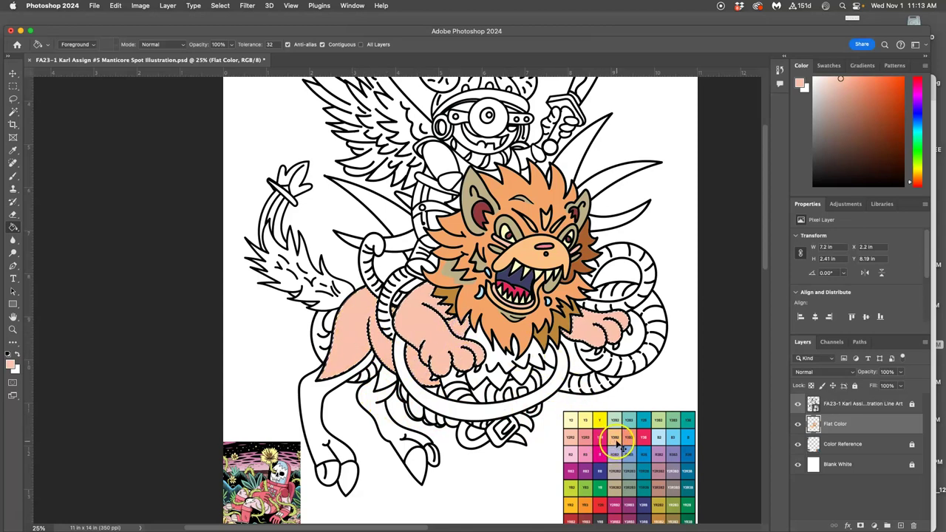
{"action": "left_click", "coordinate": [615, 439], "text": "alt"}
{"action": "left_click", "coordinate": [443, 347]}
{"action": "left_click", "coordinate": [588, 333]}
{"action": "left_click", "coordinate": [600, 433]}
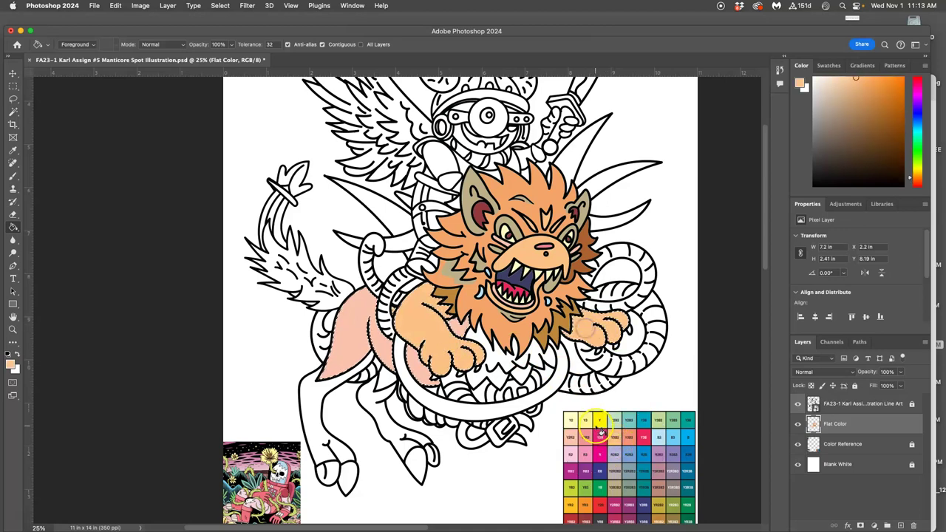
- Try a gray-brown reference swatch on the small body patch between the front leg and the mane, and undo it
{"action": "left_click", "coordinate": [660, 476], "text": "alt"}
{"action": "left_click", "coordinate": [456, 327]}
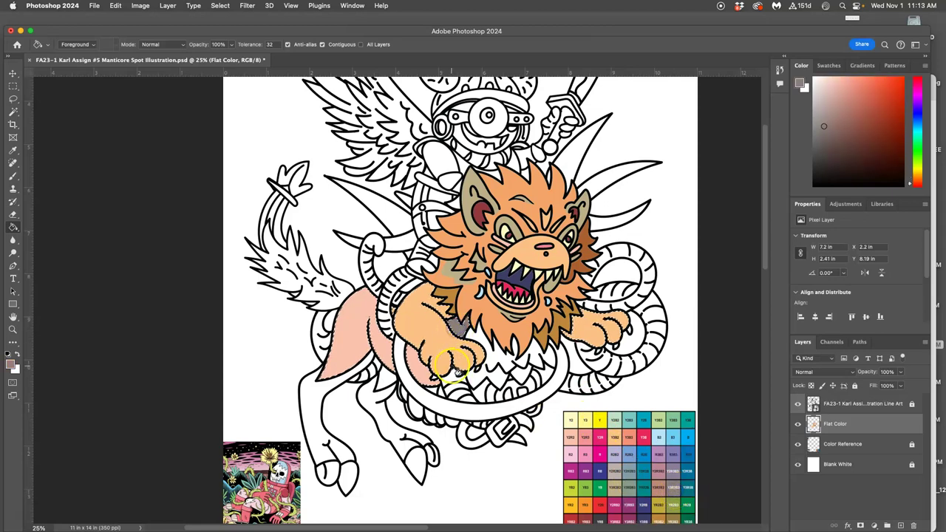
{"action": "key", "text": "super+z"}
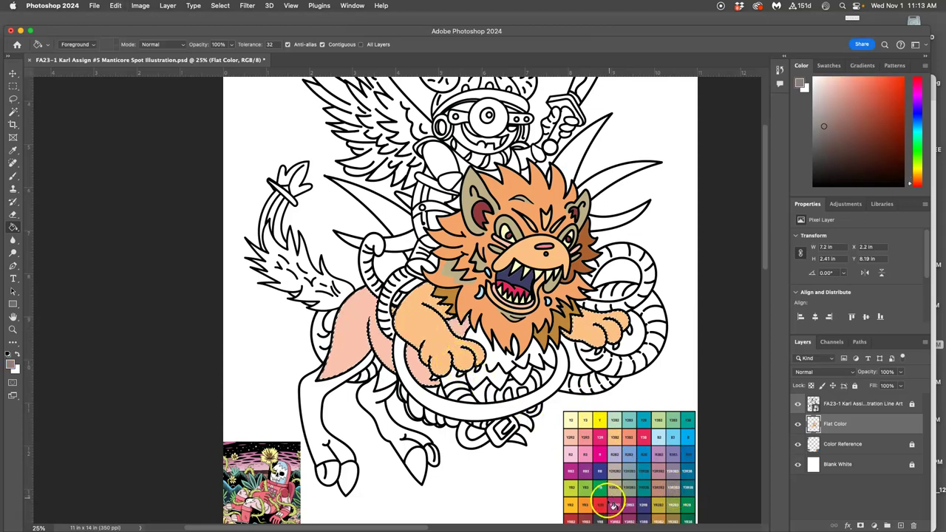
- Try a golden brown and a pink from the color reference on the white chest fur below the mane
{"action": "left_click", "coordinate": [658, 517], "text": "alt"}
{"action": "left_click", "coordinate": [495, 345]}
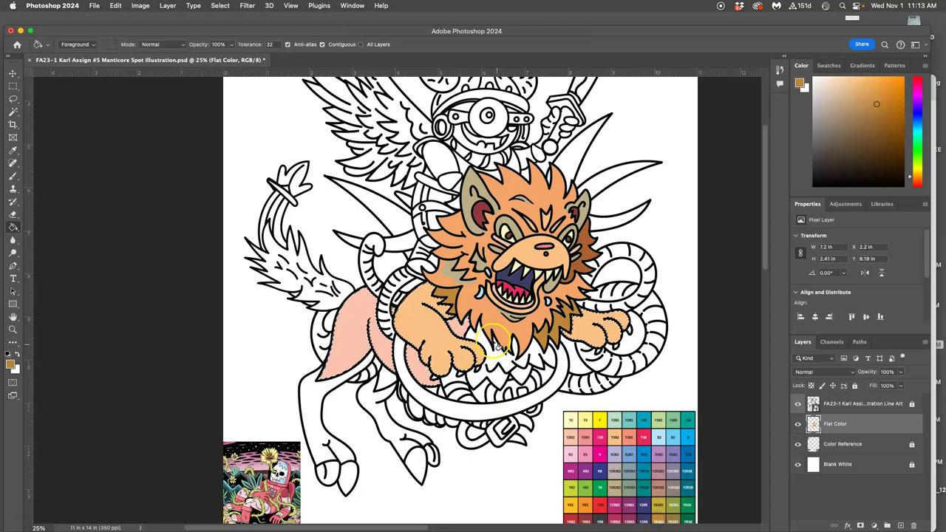
{"action": "left_click", "coordinate": [599, 449], "text": "alt"}
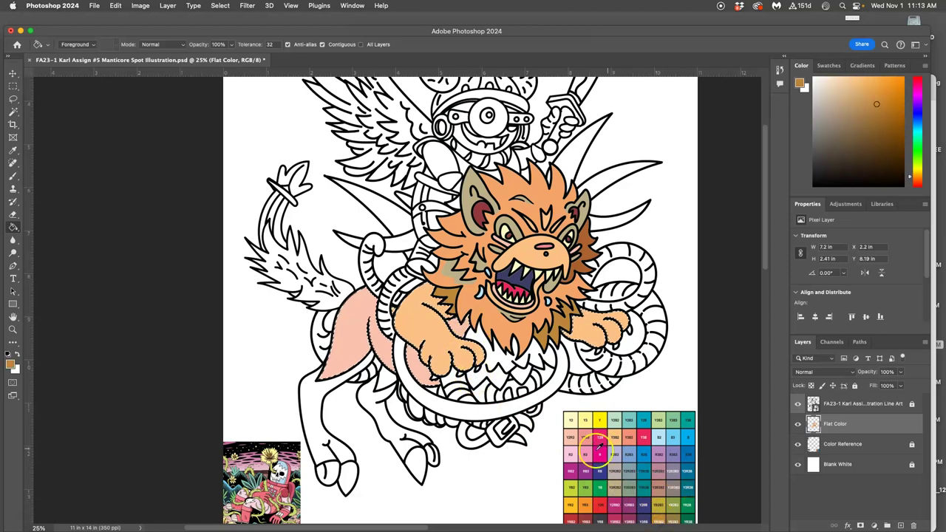
{"action": "left_click", "coordinate": [529, 390]}
{"action": "left_click", "coordinate": [497, 388]}
{"action": "key", "text": "super+z"}
{"action": "left_click", "coordinate": [577, 443], "text": "alt"}
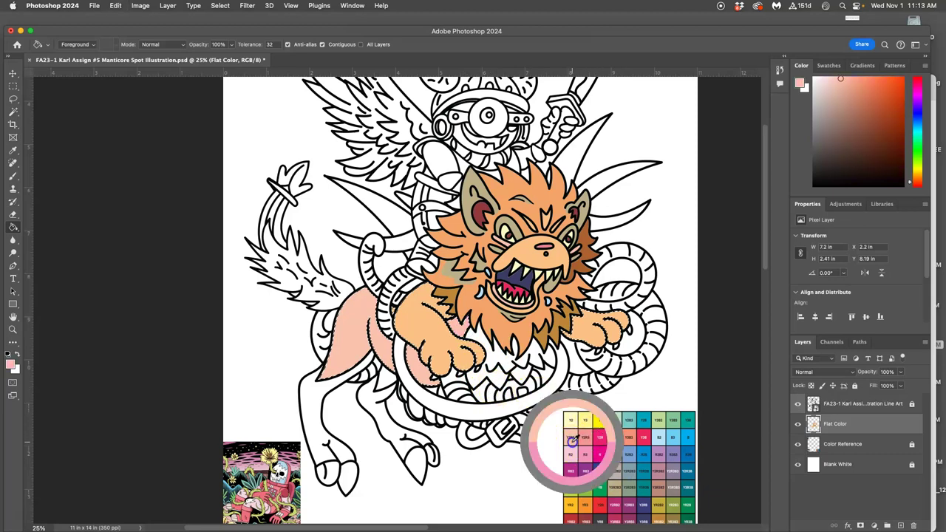
{"action": "left_click", "coordinate": [473, 385]}
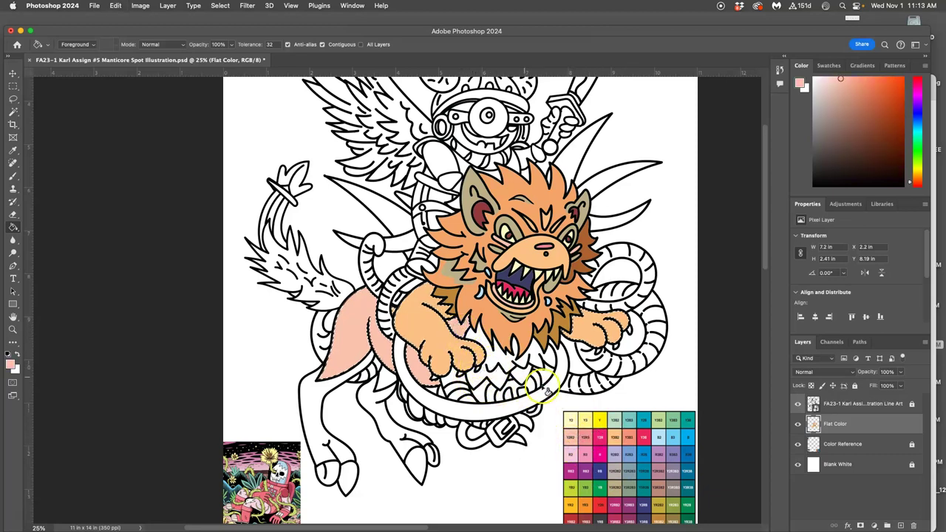
- Sample the pale yellow reference swatch, try it on the main mane area, and undo the fill
{"action": "left_click", "coordinate": [581, 417], "text": "alt"}
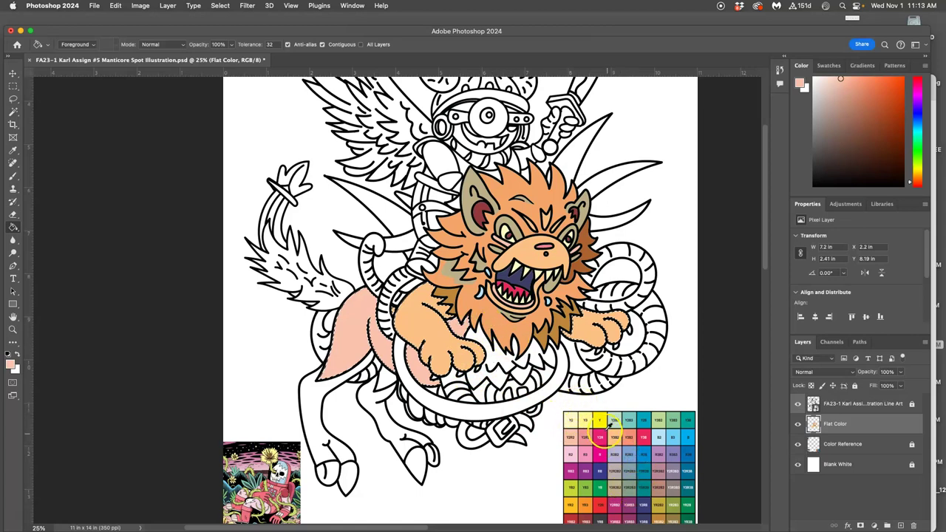
{"action": "left_click", "coordinate": [592, 419], "text": "alt"}
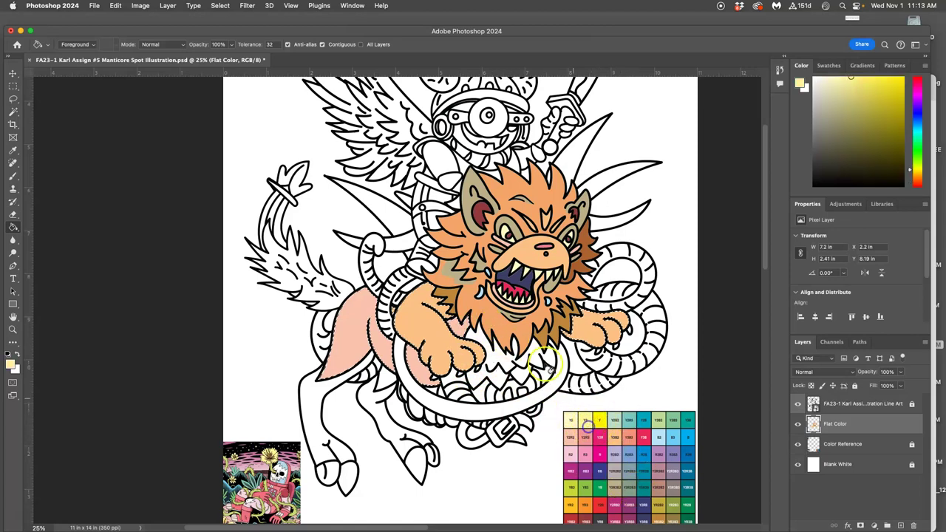
{"action": "left_click", "coordinate": [510, 332]}
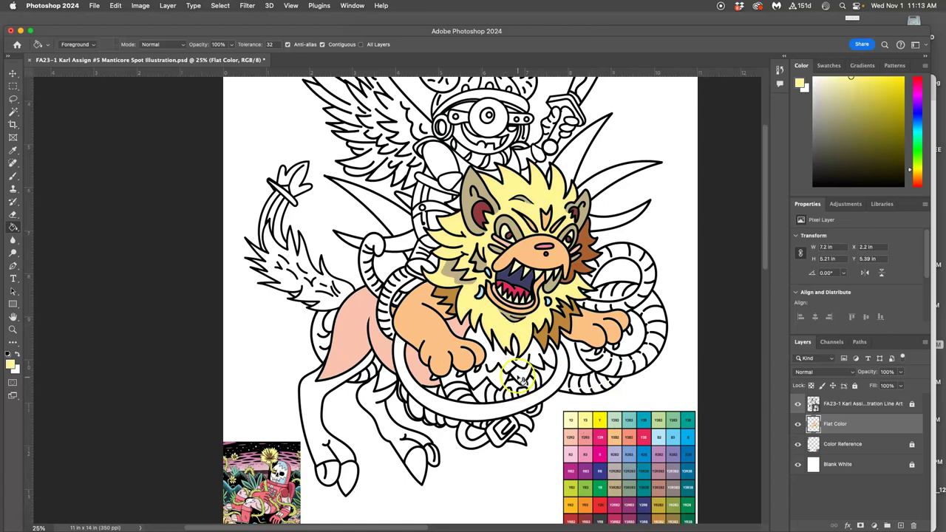
{"action": "key", "text": "super+z"}
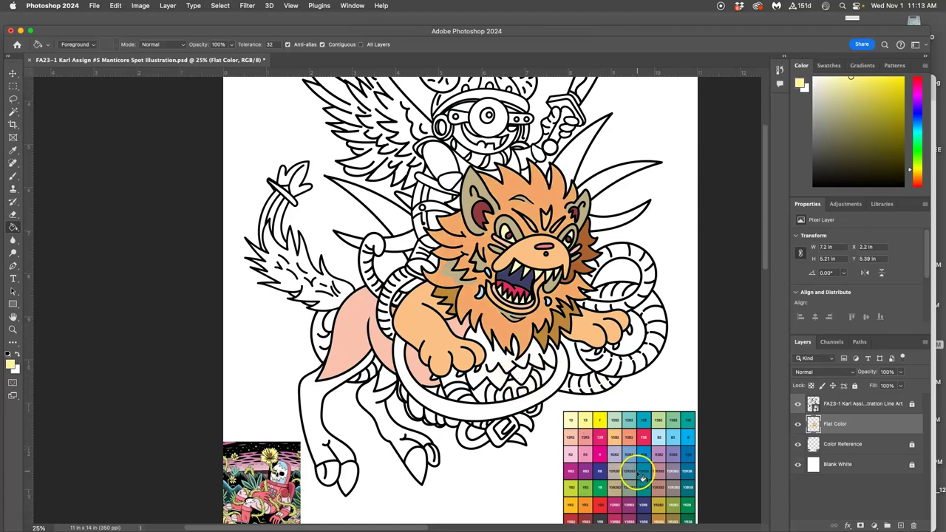
{"action": "left_click", "coordinate": [503, 355]}
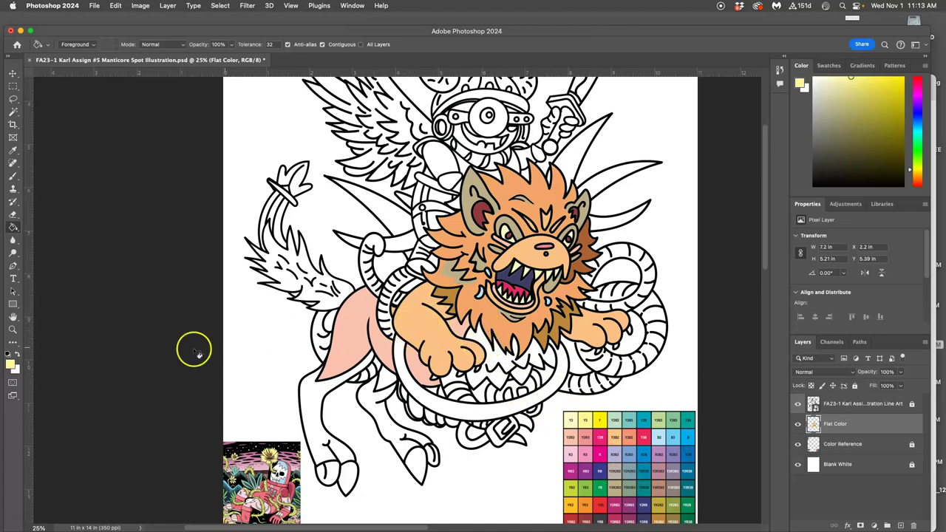
- Sample the front leg's light orange, pick a darker, muted tan from it, and fill the front leg and far paw
{"action": "left_click", "coordinate": [440, 333], "text": "alt"}
{"action": "left_click", "coordinate": [439, 332]}
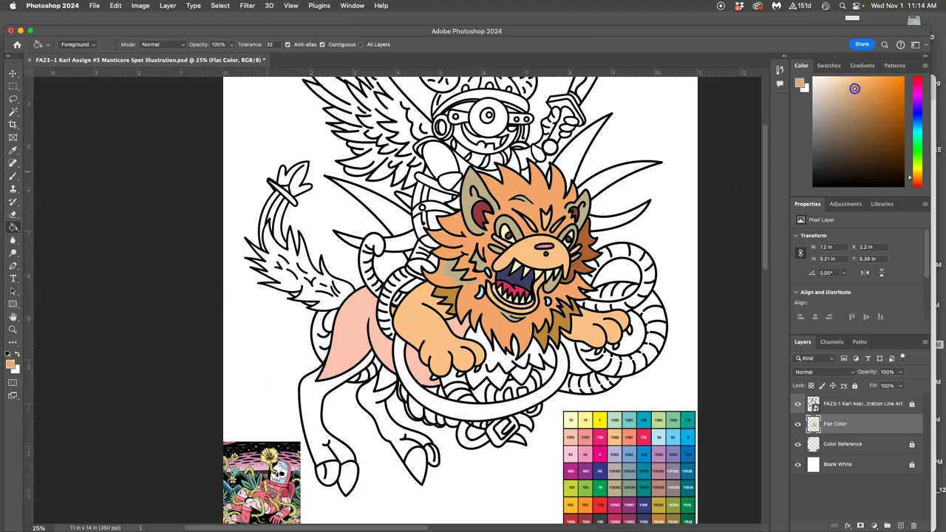
{"action": "left_click", "coordinate": [428, 329]}
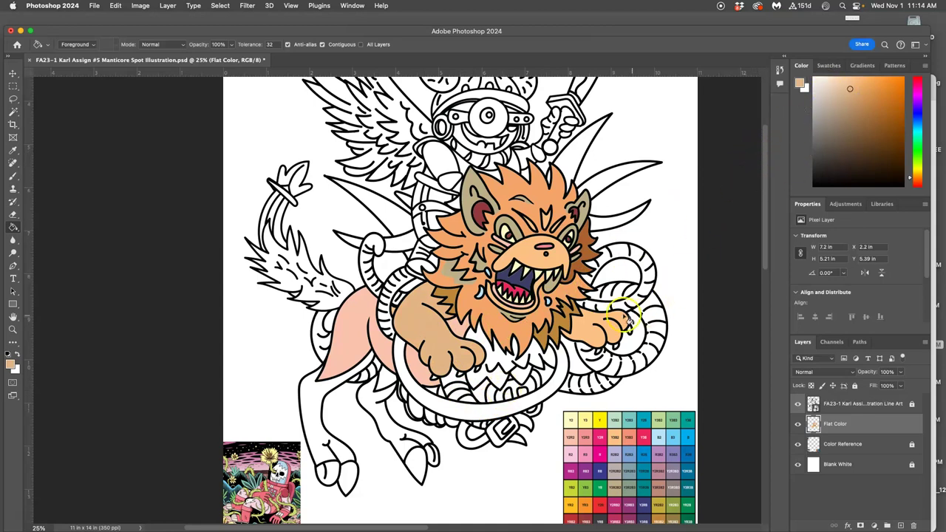
{"action": "left_click", "coordinate": [589, 331]}
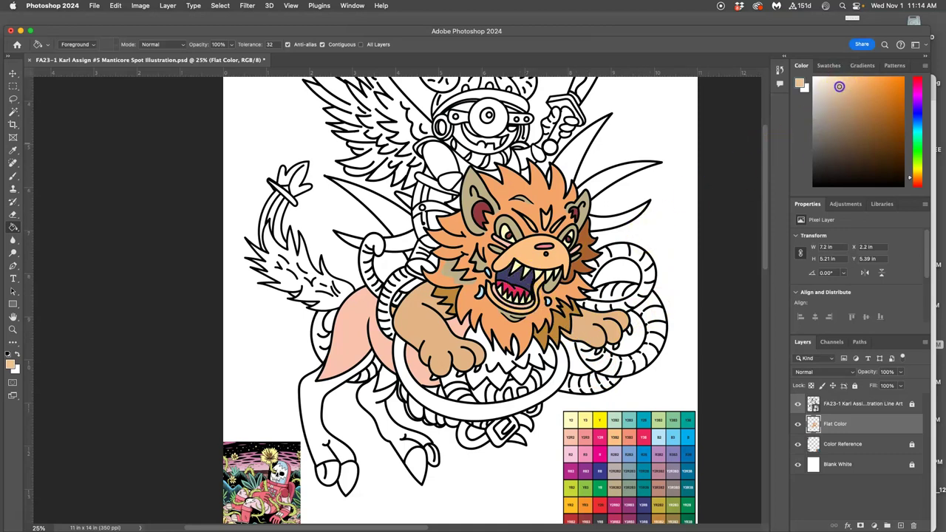
- Try lighter peach and light orange fills on the mane, and undo them back to its original orange
{"action": "left_click", "coordinate": [490, 313]}
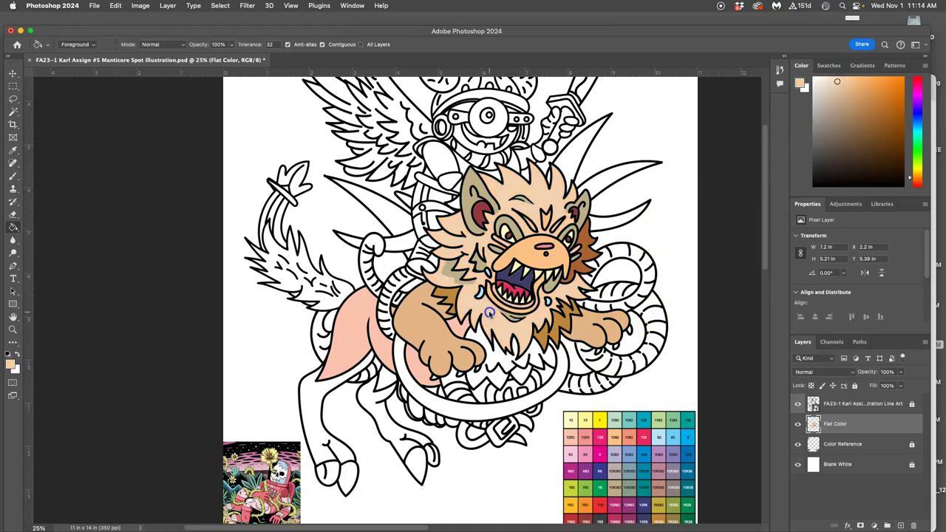
{"action": "left_click", "coordinate": [848, 81]}
{"action": "left_click", "coordinate": [518, 242]}
{"action": "left_click", "coordinate": [488, 245]}
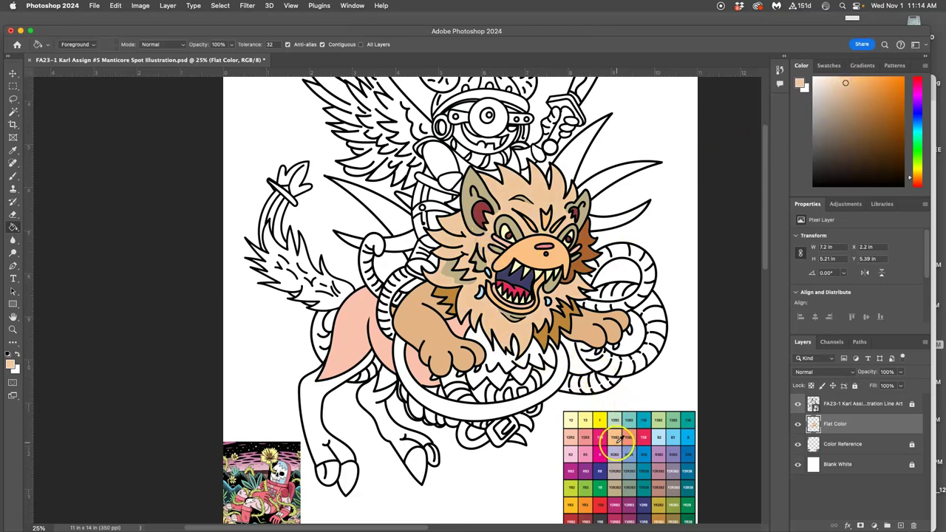
{"action": "left_click", "coordinate": [502, 327]}
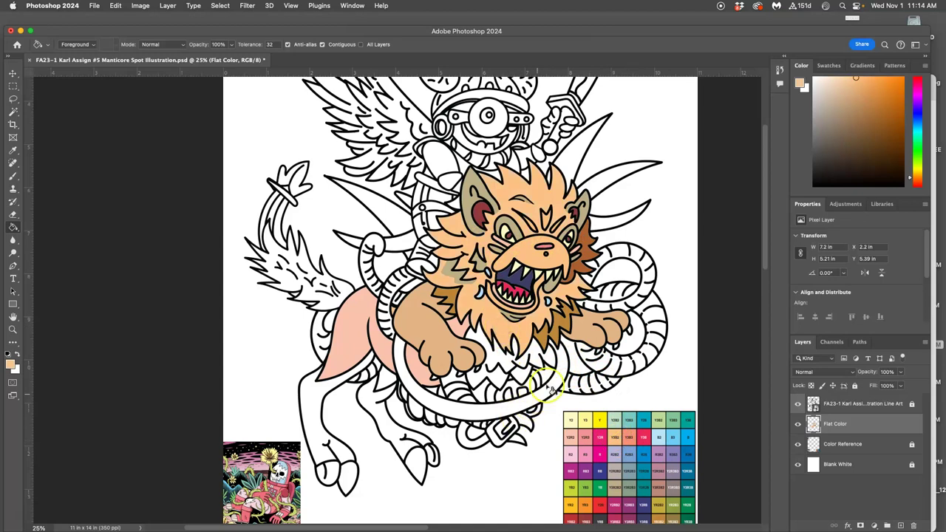
{"action": "left_click", "coordinate": [647, 399]}
{"action": "key", "text": "super+z"}
{"action": "left_click", "coordinate": [459, 363]}
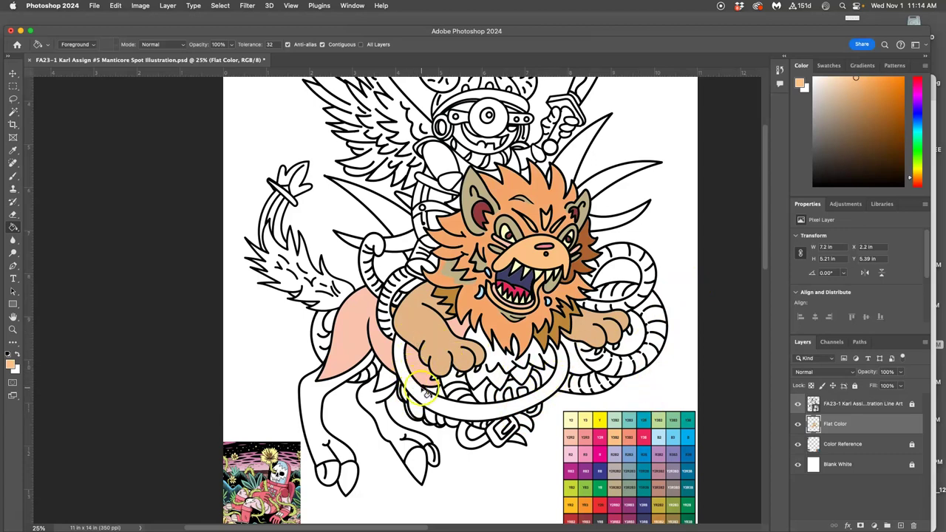
- Sample the pale yellow of the fangs and select the claws on both front paws from the Line Art layer
{"action": "left_click", "coordinate": [412, 360], "text": "alt"}
{"action": "left_click", "coordinate": [391, 305]}
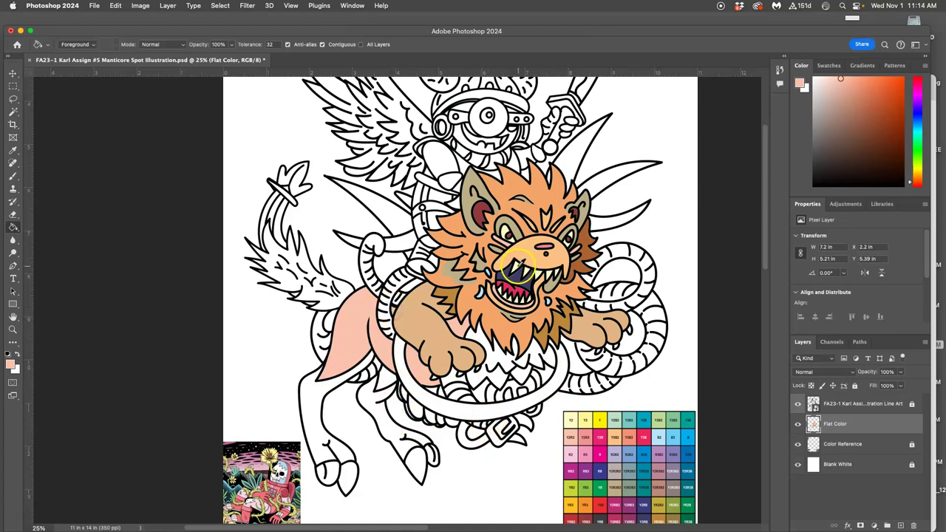
{"action": "left_click", "coordinate": [517, 265], "text": "alt"}
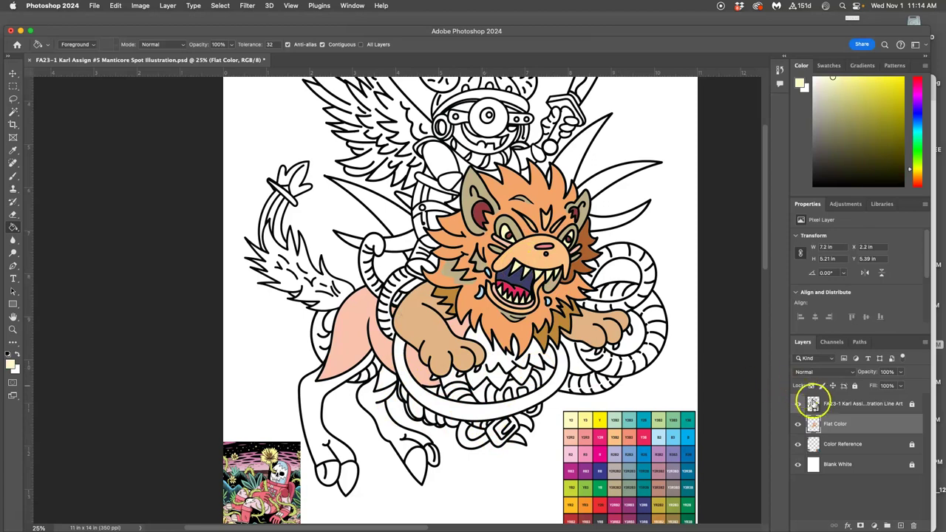
{"action": "left_click", "coordinate": [830, 408]}
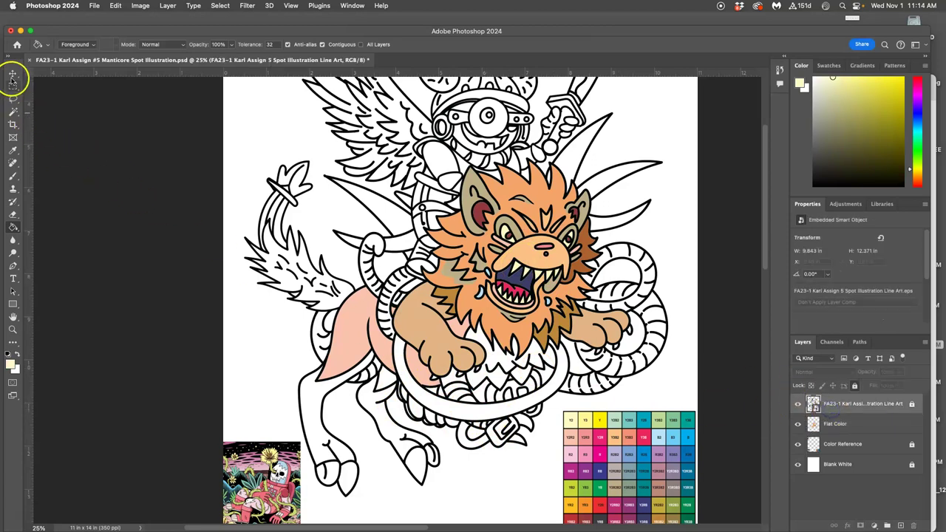
{"action": "left_click", "coordinate": [12, 111]}
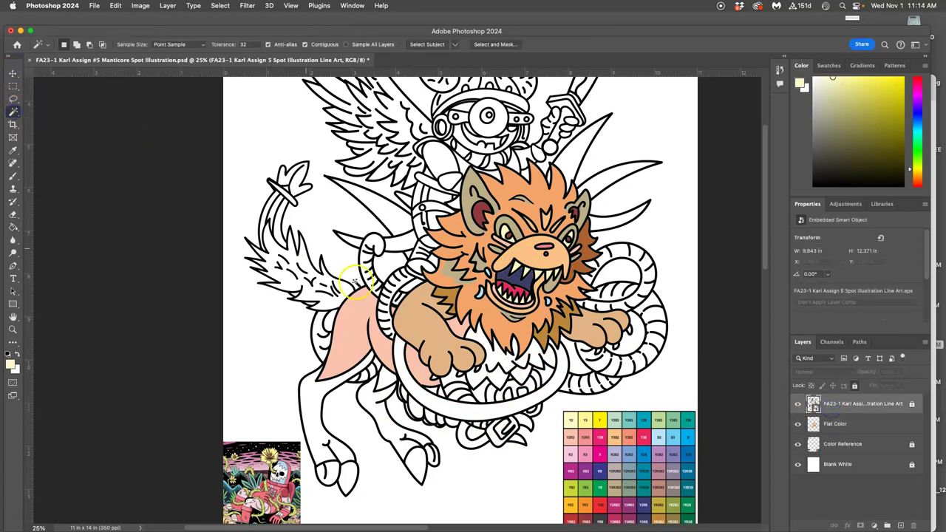
{"action": "scroll", "coordinate": [400, 310], "scroll_direction": "up", "scroll_amount": 6}
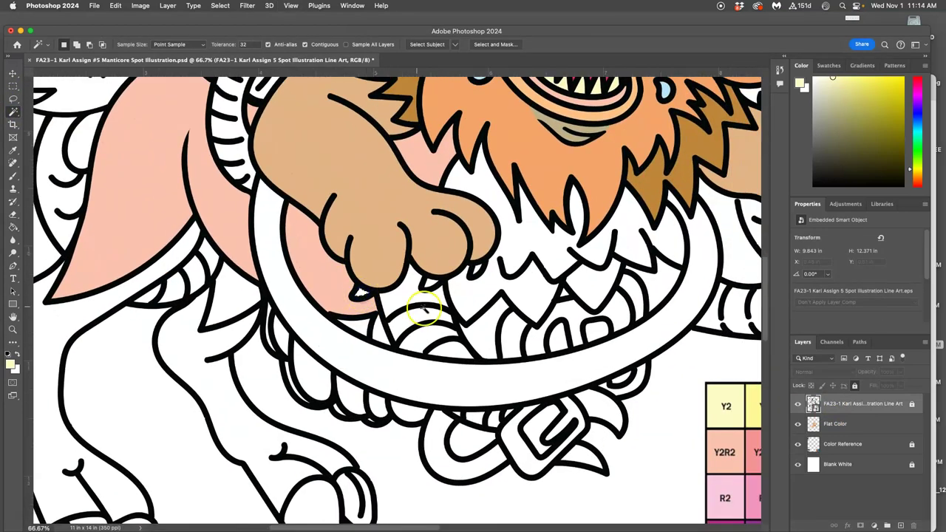
{"action": "left_click", "coordinate": [429, 284], "text": "shift"}
{"action": "left_click", "coordinate": [475, 271], "text": "shift"}
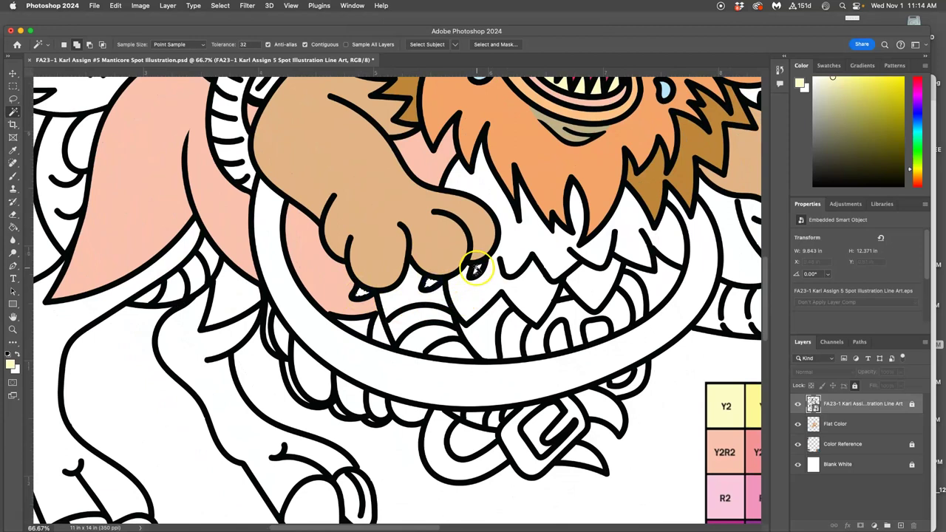
{"action": "left_click_drag", "start_coordinate": [588, 247], "coordinate": [266, 269]}
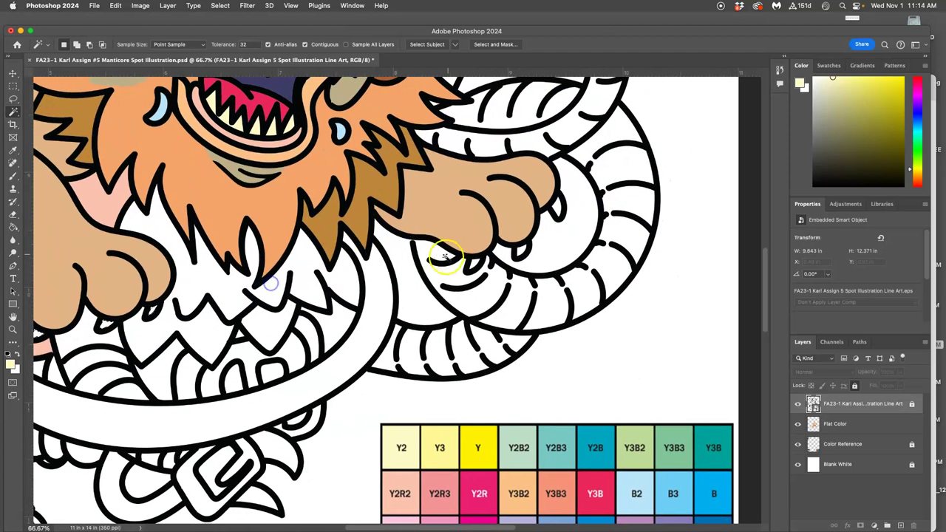
{"action": "left_click", "coordinate": [521, 252], "text": "shift"}
{"action": "left_click", "coordinate": [555, 207], "text": "shift"}
- Fill the selected front paw claws with pale yellow on the Flat Color layer
{"action": "key", "text": "super+minus"}
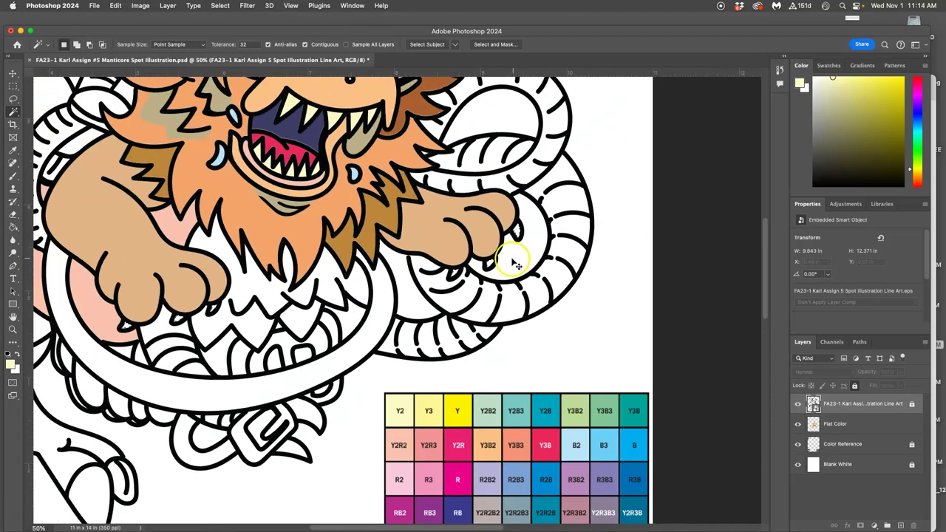
{"action": "key", "text": "super+minus"}
{"action": "key", "text": "super+minus"}
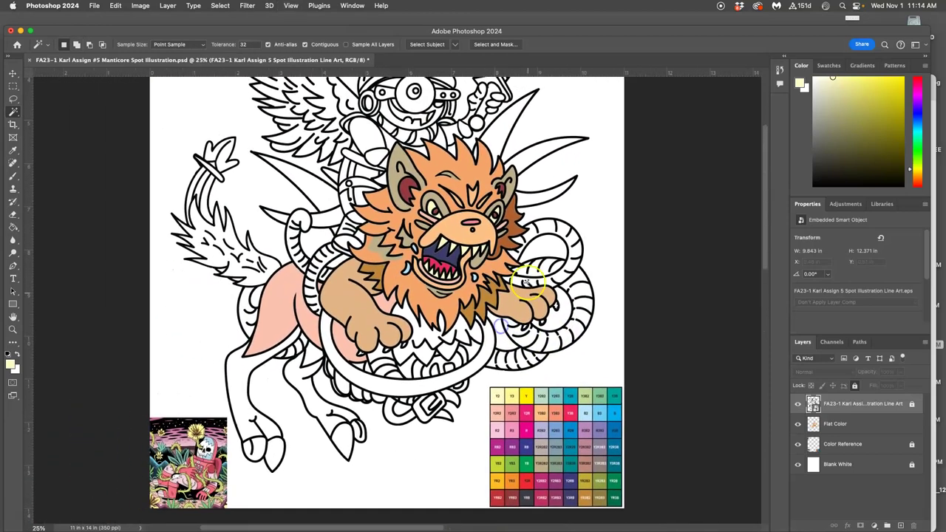
{"action": "left_click", "coordinate": [13, 227]}
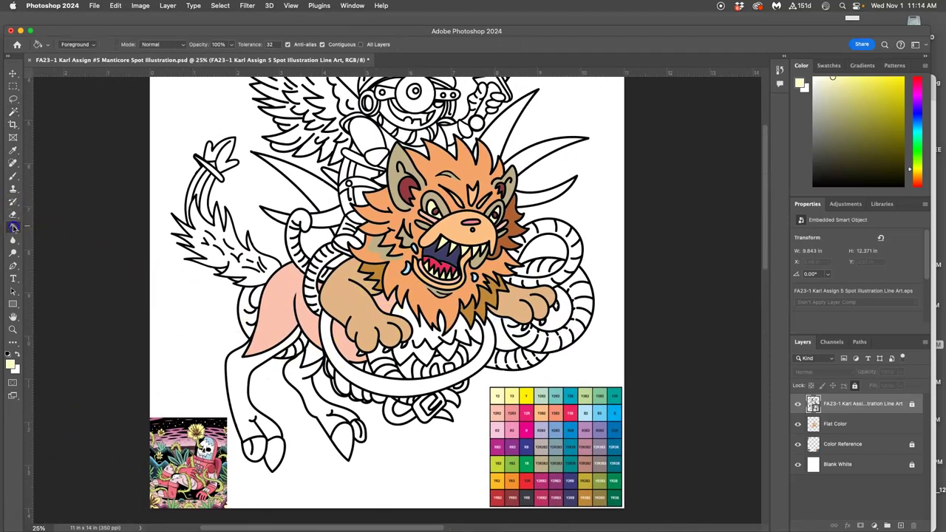
{"action": "left_click", "coordinate": [813, 421]}
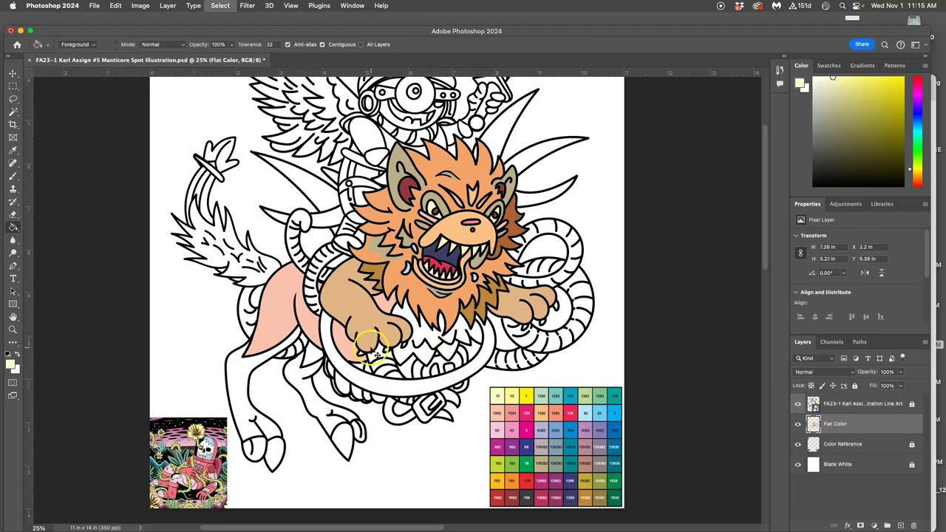
- Select the hooves of both hind legs with the Magic Wand on the Line Art layer
{"action": "left_click", "coordinate": [838, 407]}
{"action": "left_click", "coordinate": [13, 112]}
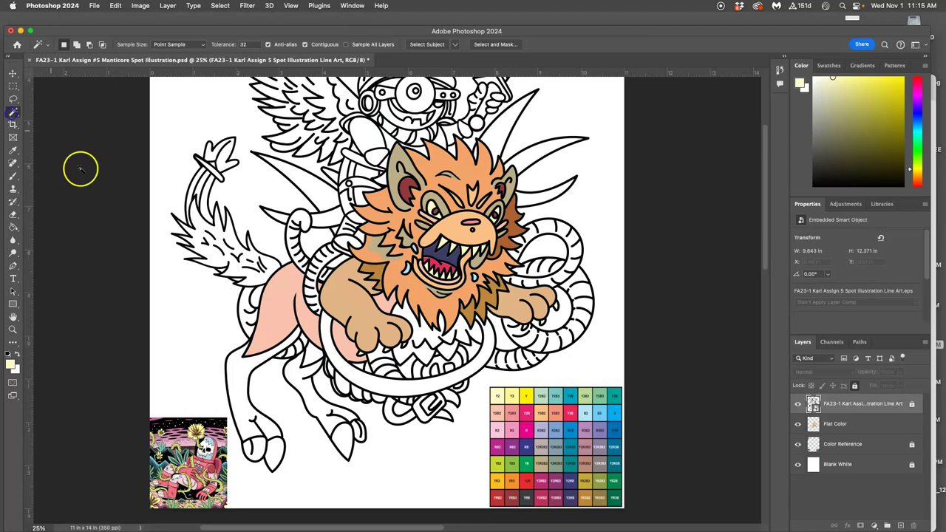
{"action": "left_click", "coordinate": [276, 451]}
{"action": "left_click", "coordinate": [344, 438], "text": "shift"}
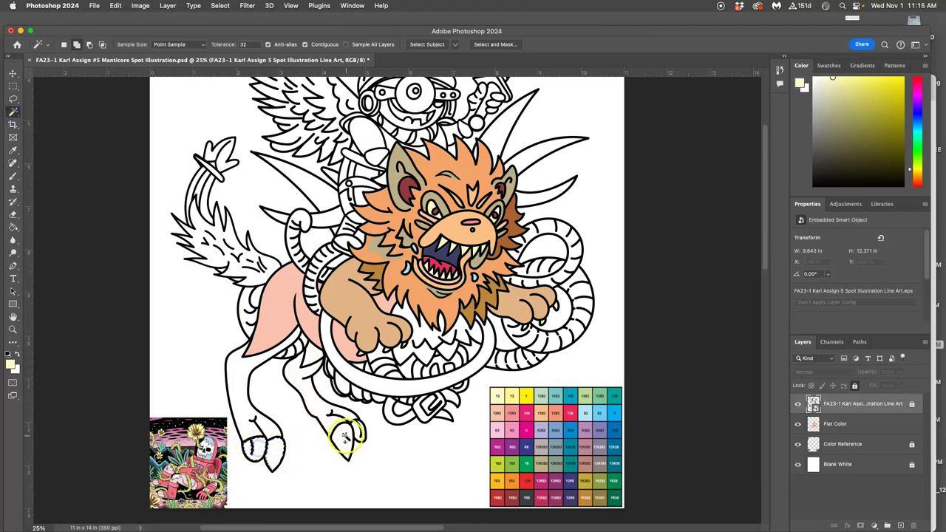
{"action": "key", "text": "ctrl+d"}
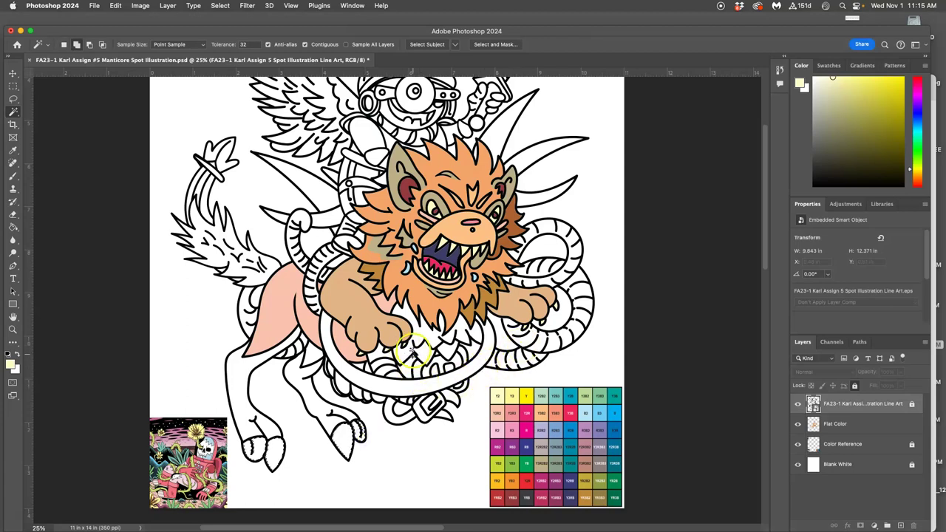
- Fill the hooves of both hind legs with pale yellow on the Flat Color layer
{"action": "left_click", "coordinate": [12, 229]}
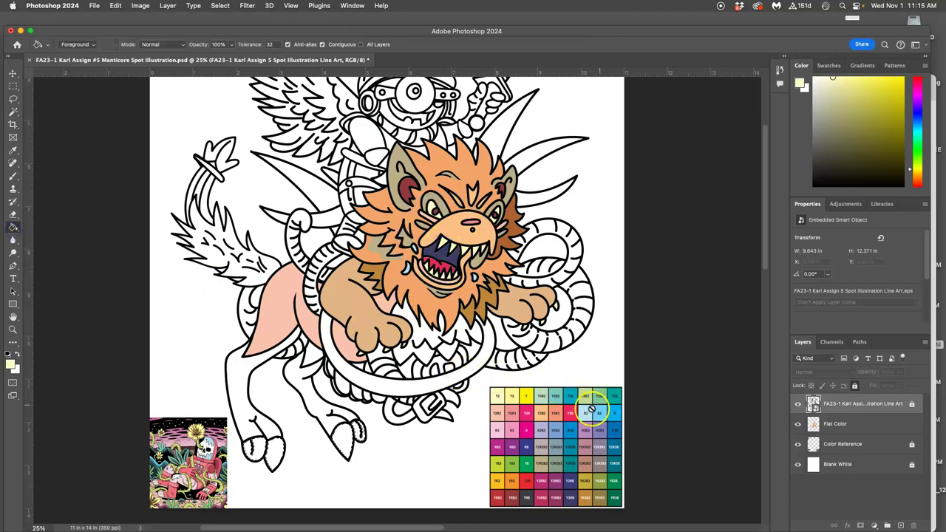
{"action": "left_click", "coordinate": [839, 423]}
{"action": "left_click", "coordinate": [274, 449]}
{"action": "left_click", "coordinate": [253, 450]}
{"action": "left_click", "coordinate": [345, 441]}
- Sample the muted tan swatch from the color reference and select both lower hind legs on the Line Art layer
{"action": "left_click", "coordinate": [527, 432], "text": "alt"}
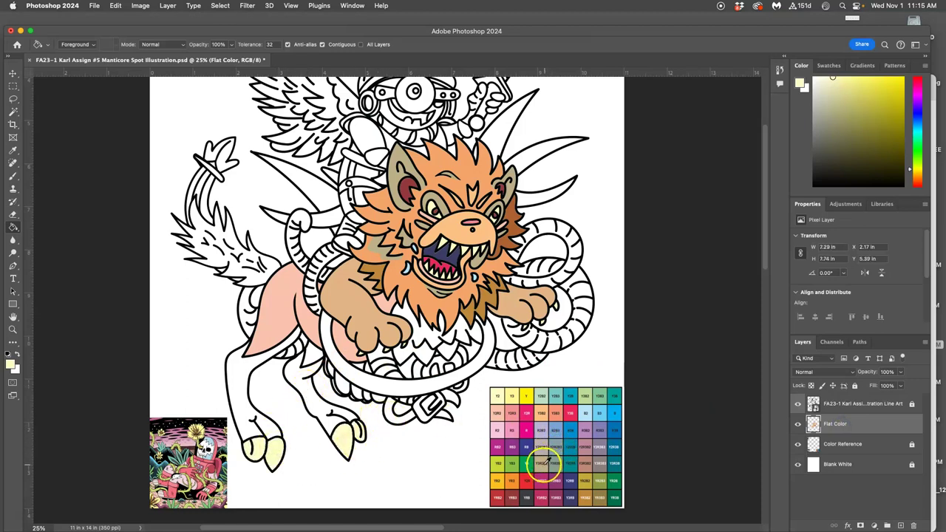
{"action": "left_click", "coordinate": [541, 464], "text": "alt"}
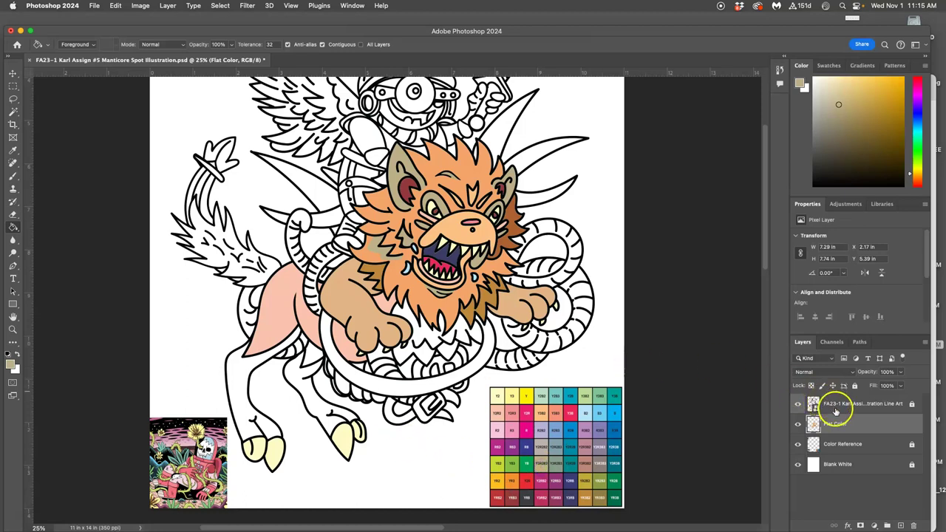
{"action": "left_click", "coordinate": [834, 406]}
{"action": "left_click", "coordinate": [13, 112]}
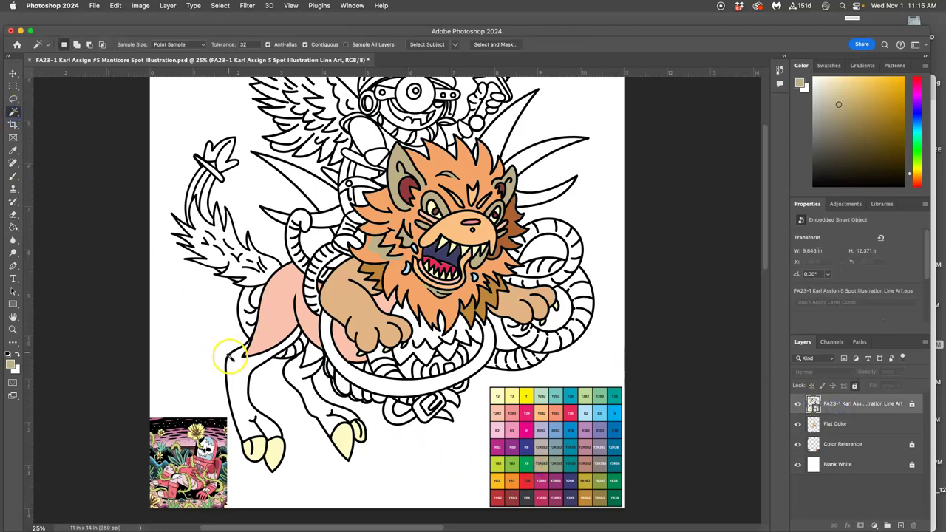
{"action": "left_click", "coordinate": [240, 374]}
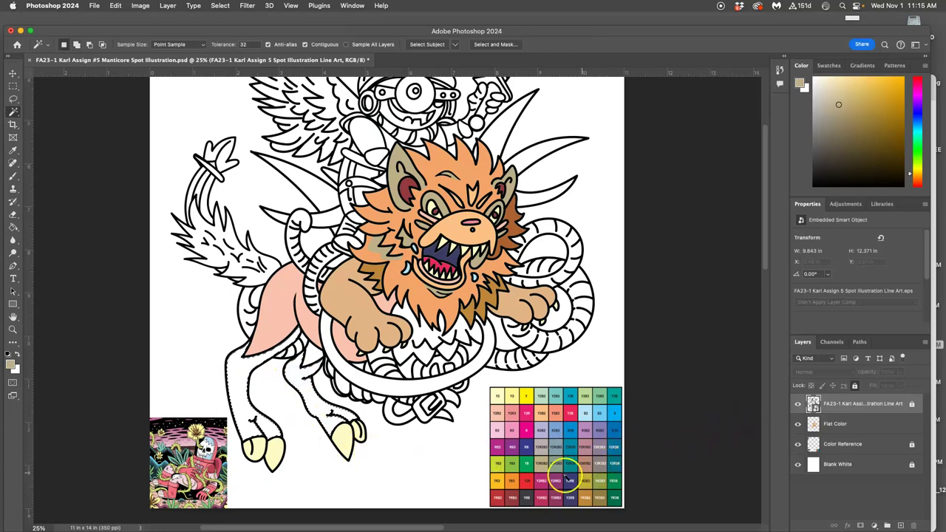
- Fill both lower hind legs with the muted tan on the Flat Color layer and clear the selection
{"action": "left_click", "coordinate": [832, 424]}
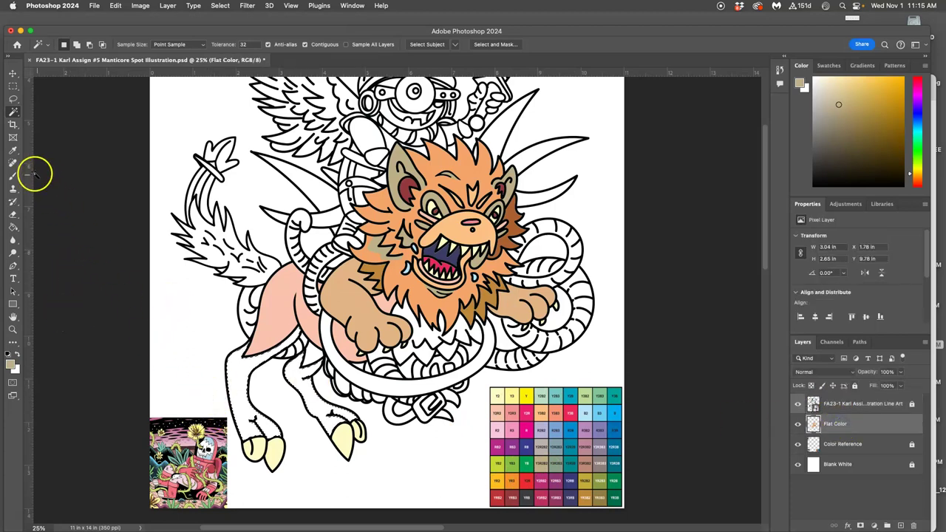
{"action": "left_click", "coordinate": [13, 226]}
{"action": "left_click", "coordinate": [243, 368]}
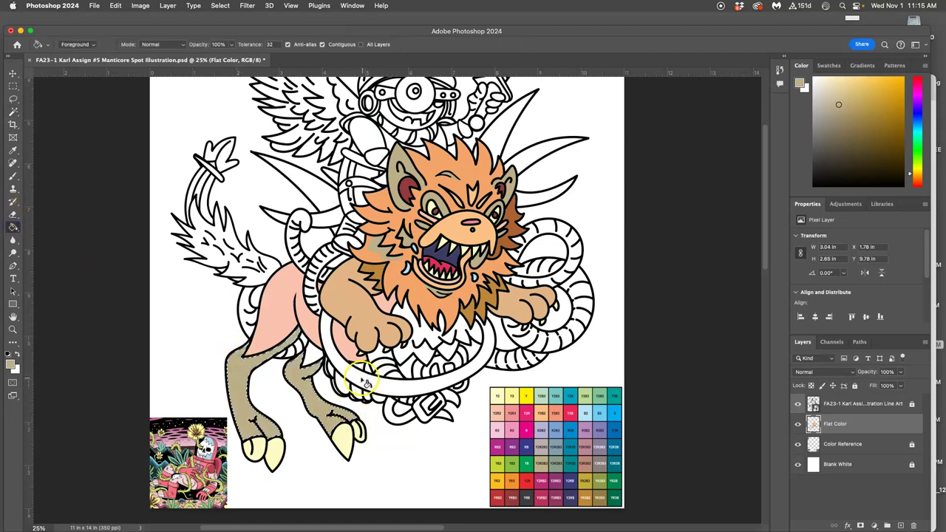
{"action": "left_click", "coordinate": [13, 99]}
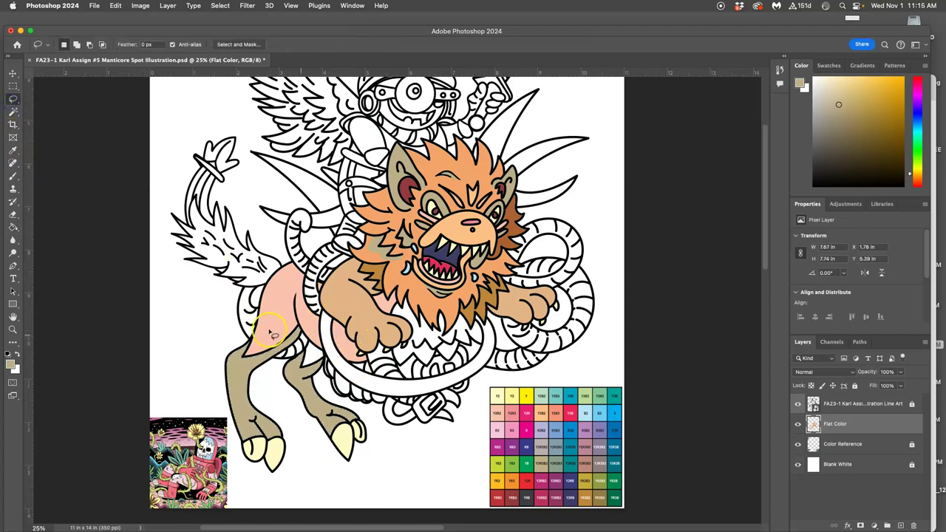